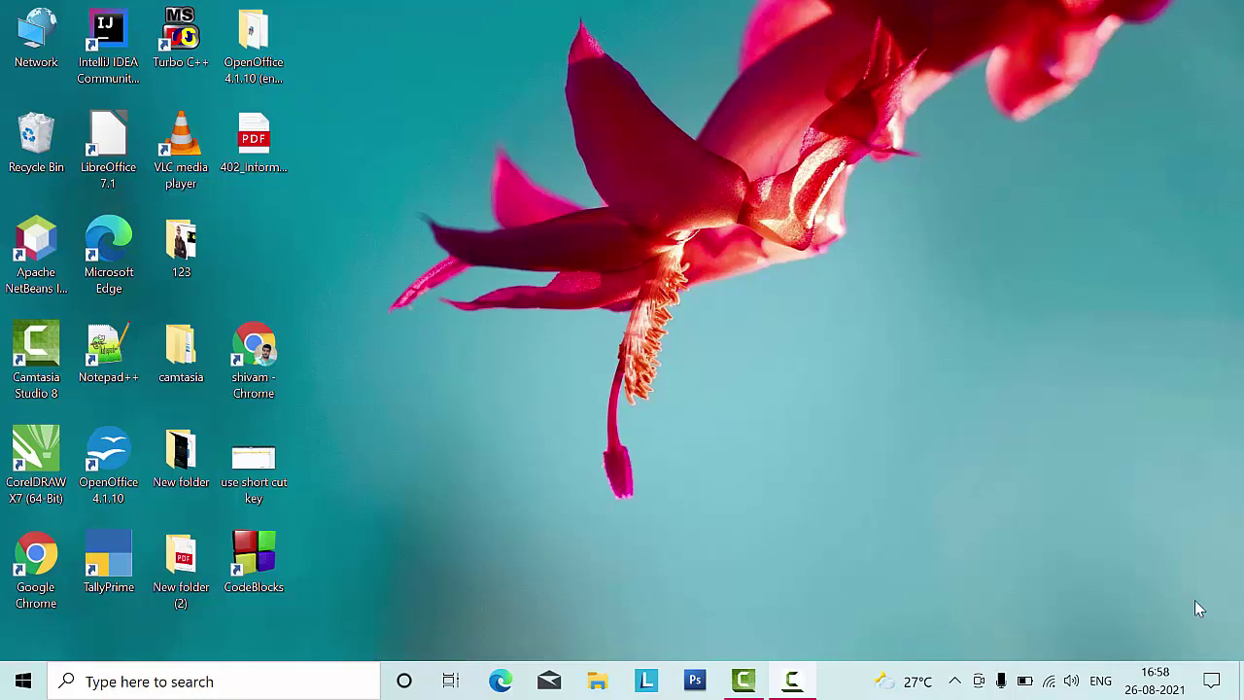
Step: Refresh the desktop, launch LibreOffice 7.1 and discard the leftover document recovery data
{"action": "right_click", "coordinate": [544, 197]}
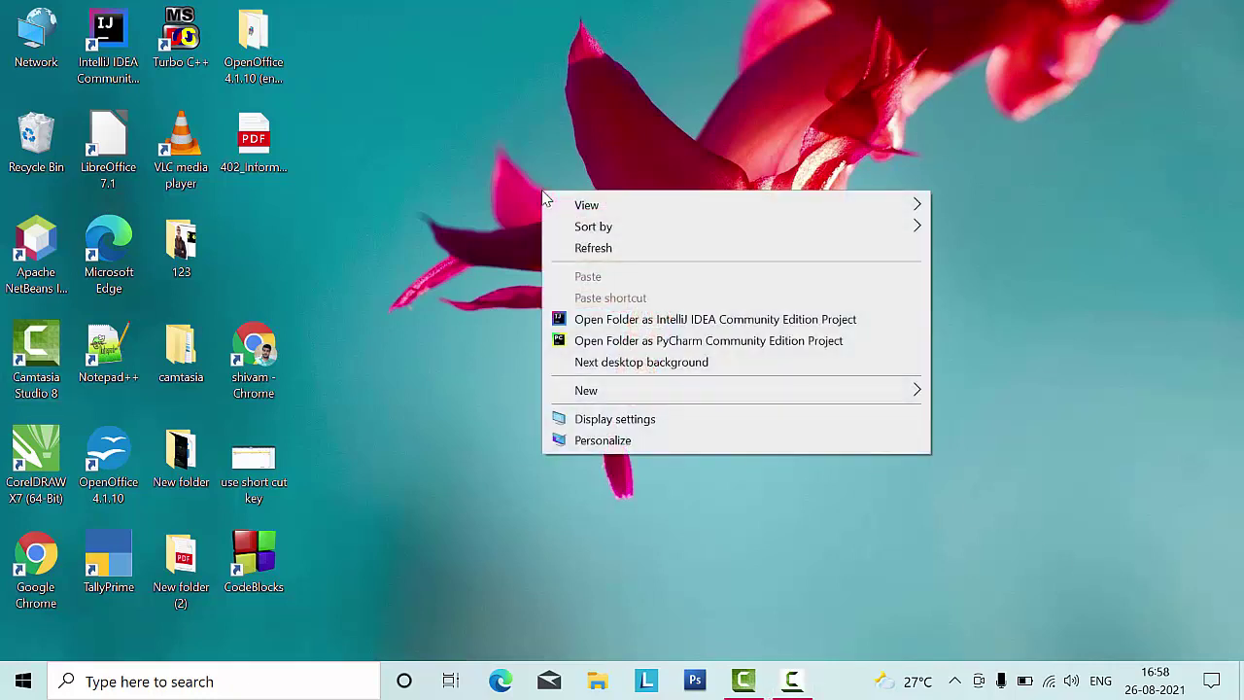
{"action": "left_click", "coordinate": [586, 248]}
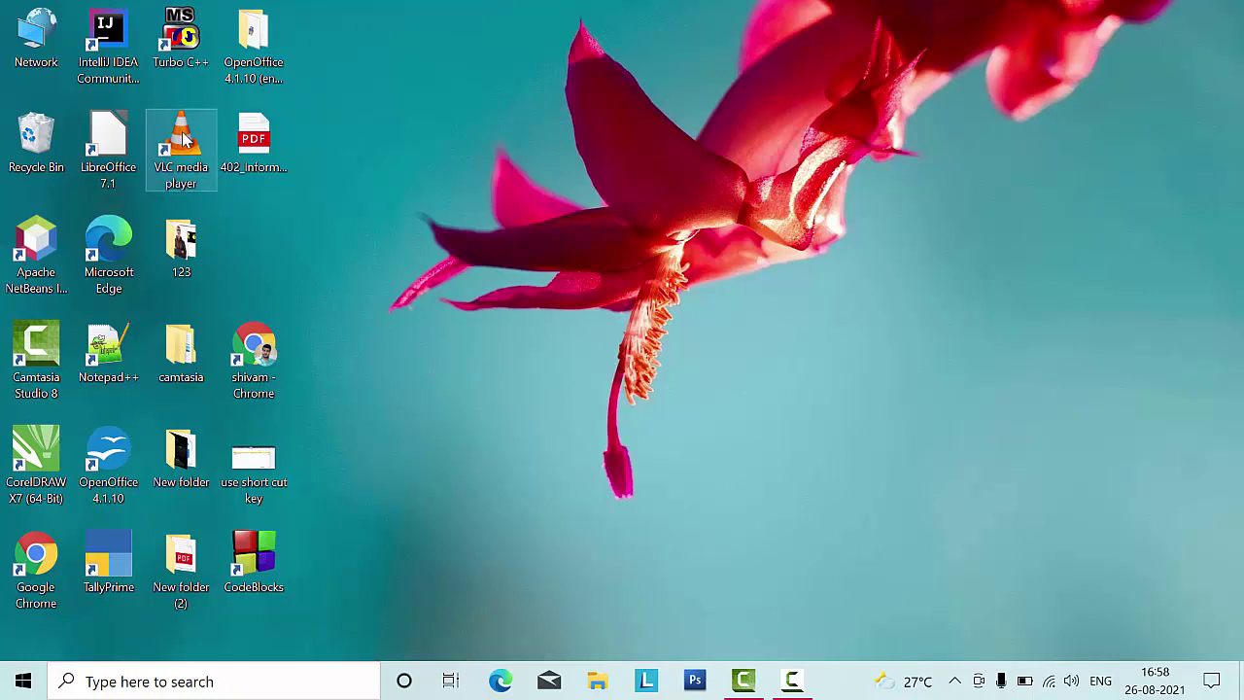
{"action": "double_click", "coordinate": [130, 139]}
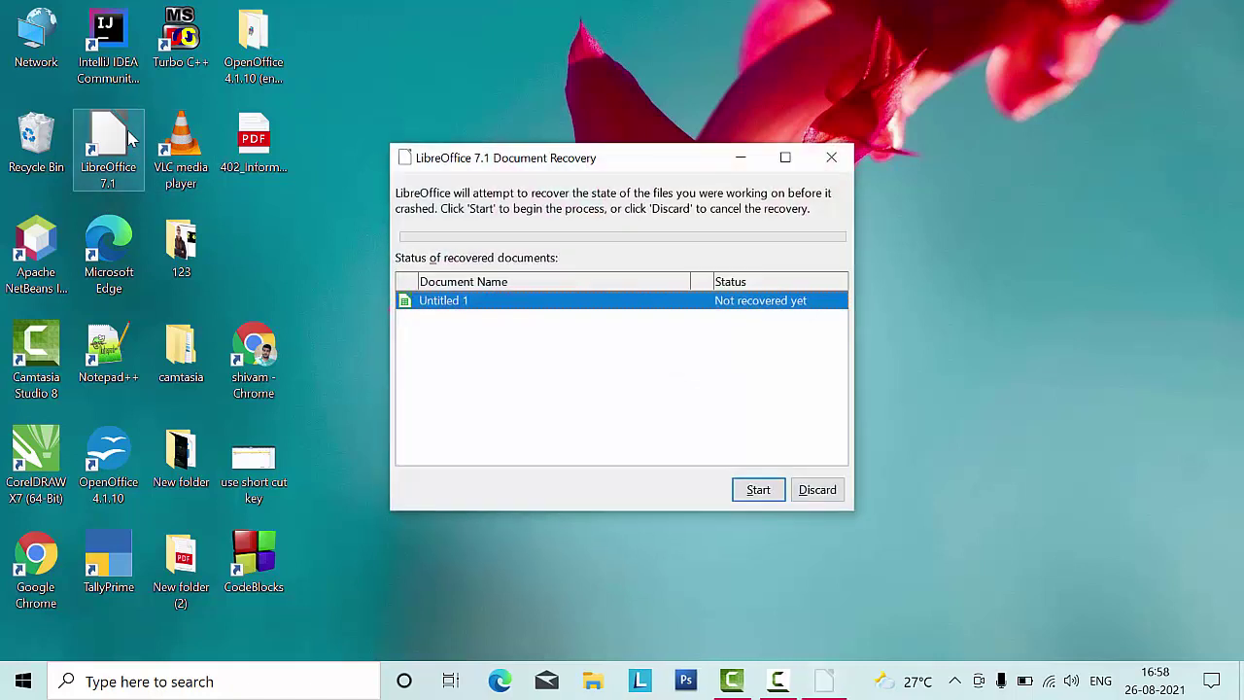
{"action": "left_click", "coordinate": [817, 490]}
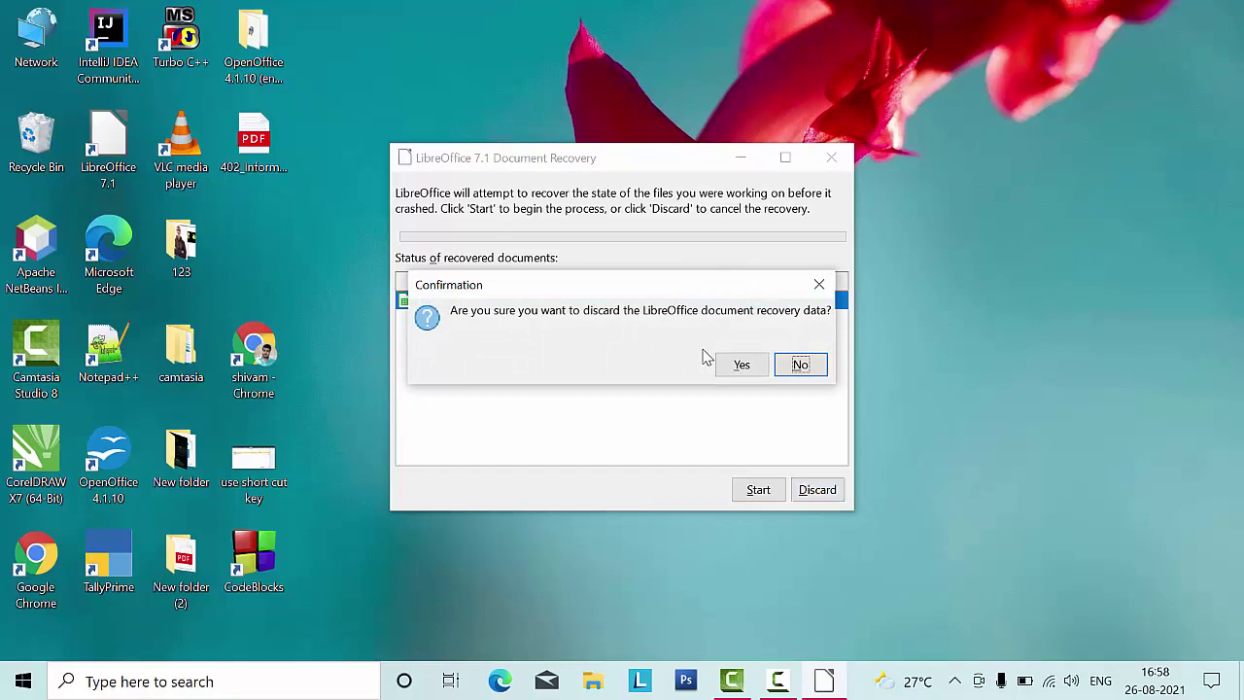
{"action": "left_click", "coordinate": [738, 367]}
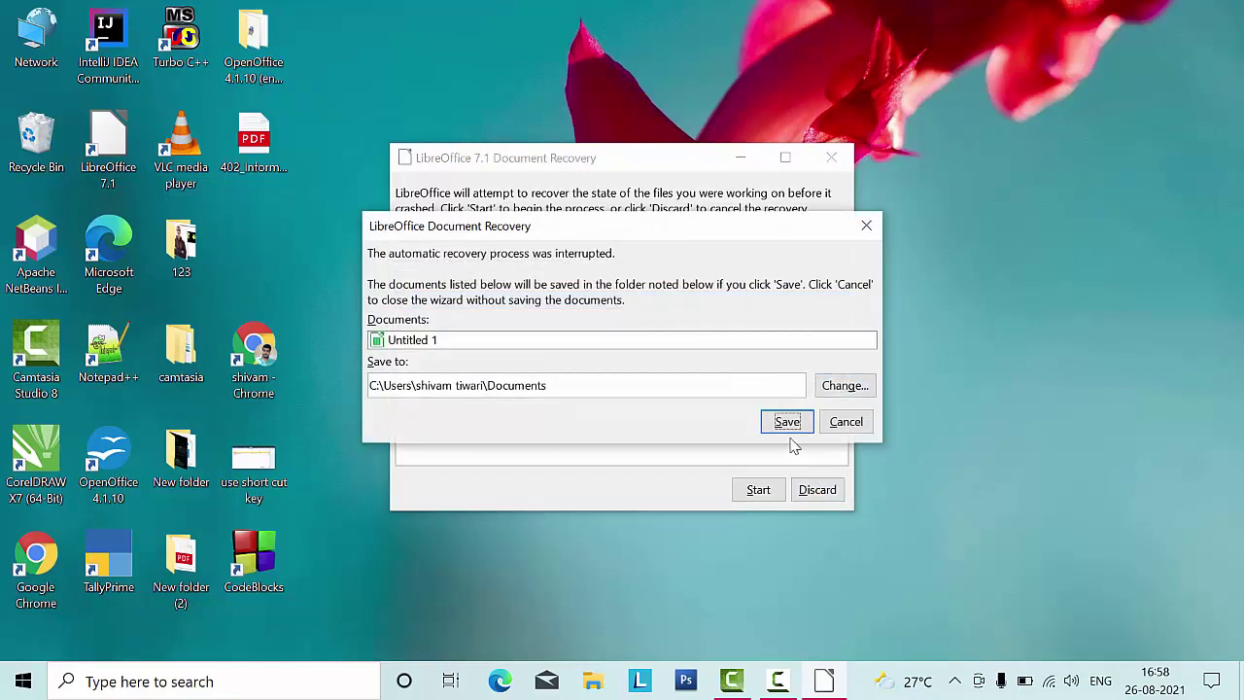
{"action": "left_click", "coordinate": [781, 423]}
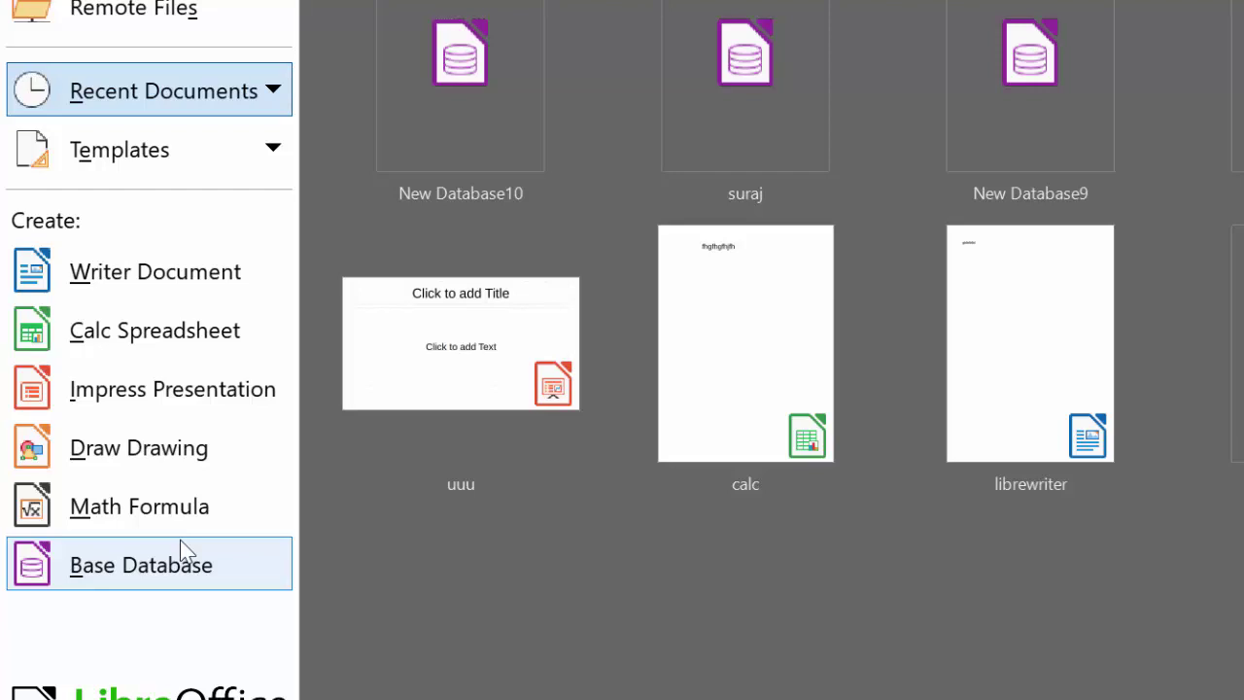
Step: Create a blank Calc spreadsheet and enter 55 in cell B2
{"action": "left_click", "coordinate": [146, 352]}
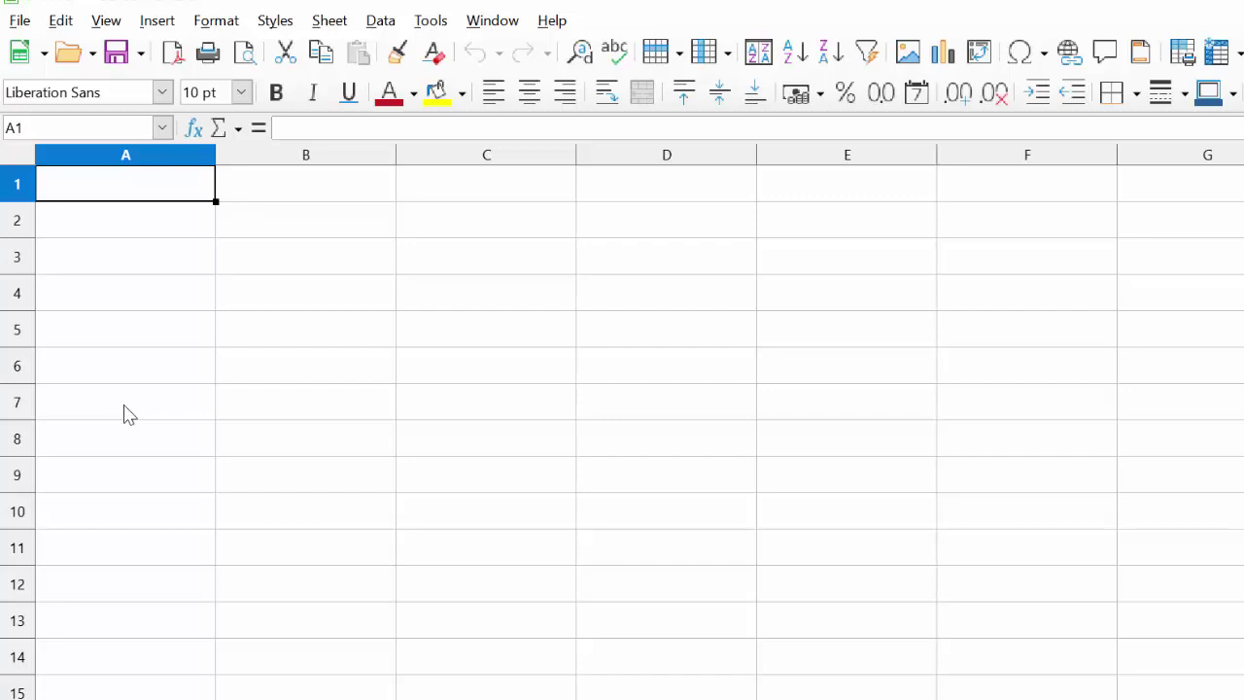
{"action": "left_click", "coordinate": [278, 226]}
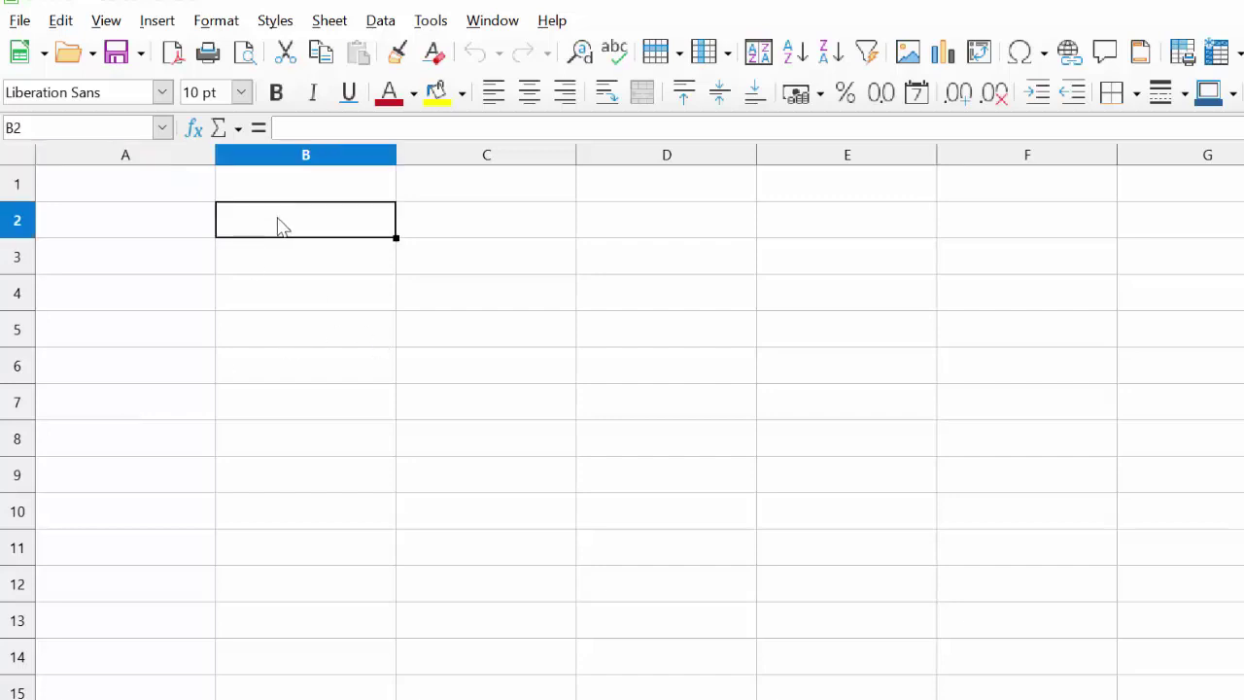
{"action": "type", "text": "5"}
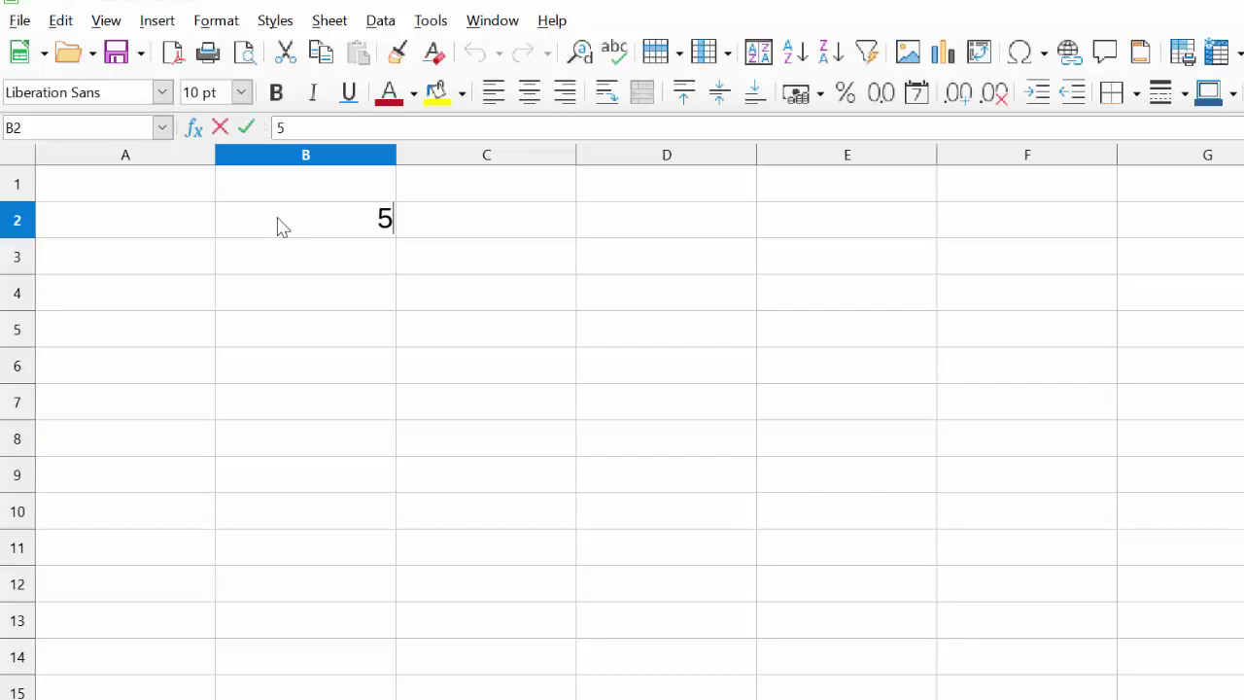
{"action": "type", "text": "5"}
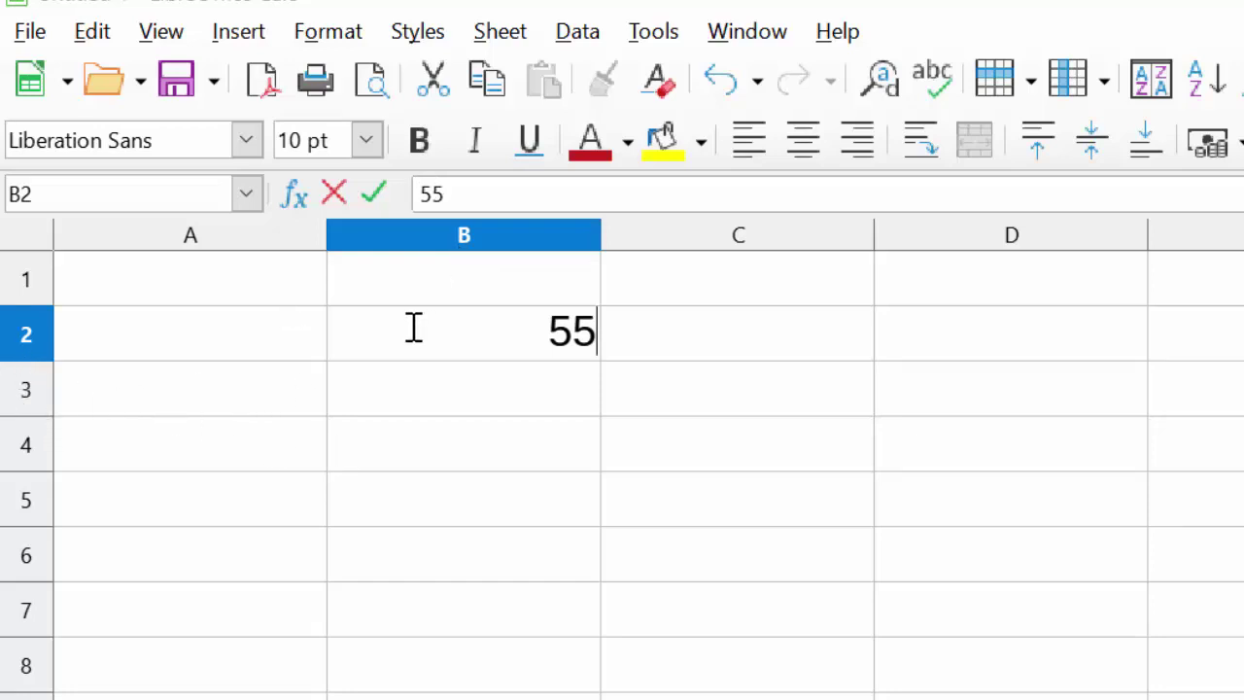
{"action": "left_click", "coordinate": [612, 453]}
{"action": "left_click", "coordinate": [649, 348]}
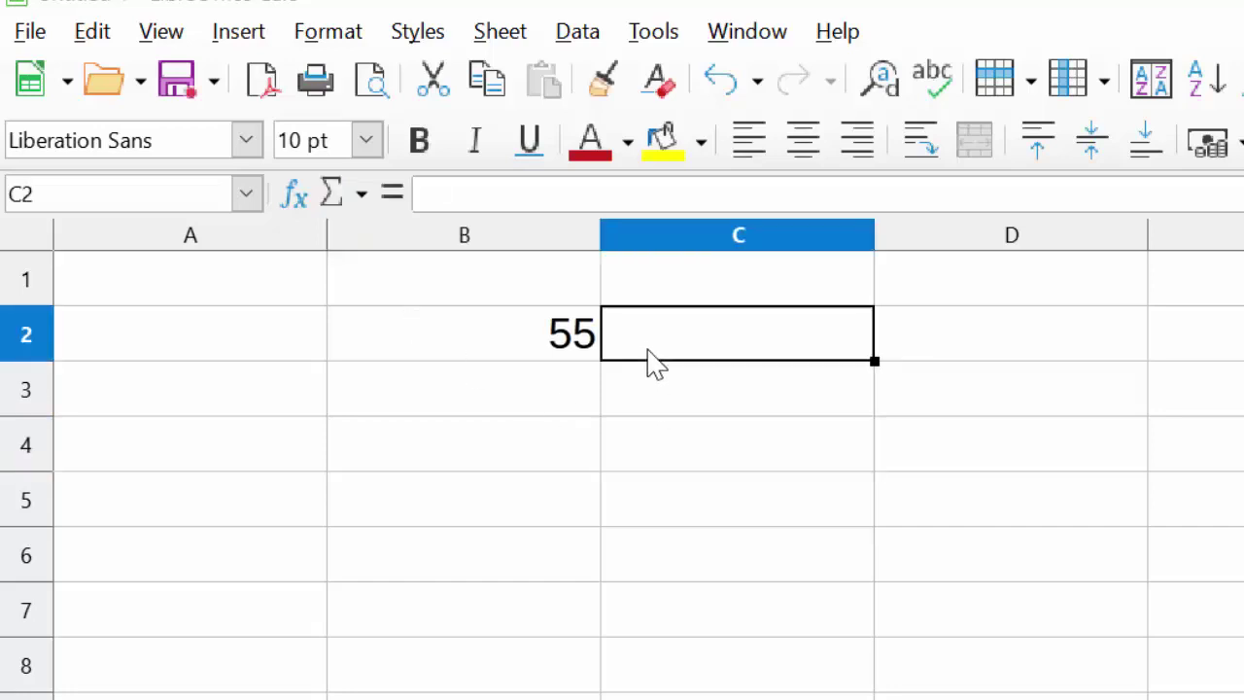
{"action": "left_click", "coordinate": [536, 332]}
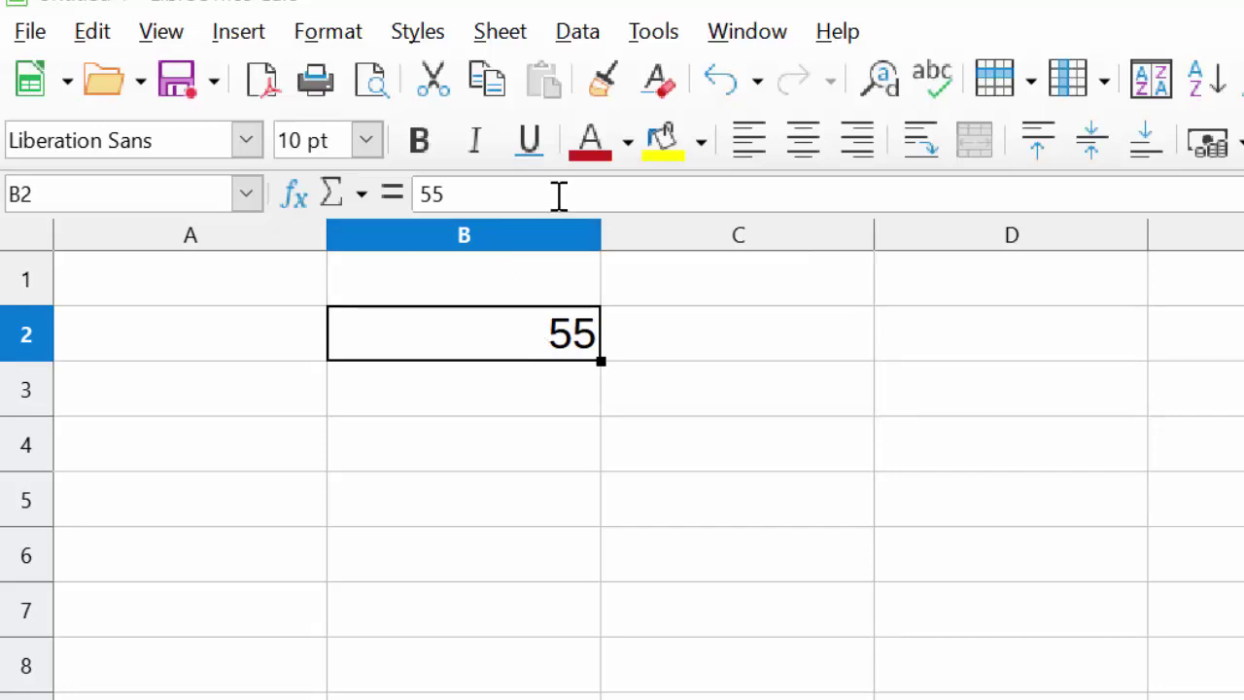
Step: Give cell B2 a yellow background
{"action": "left_click", "coordinate": [657, 153]}
{"action": "left_click", "coordinate": [775, 437]}
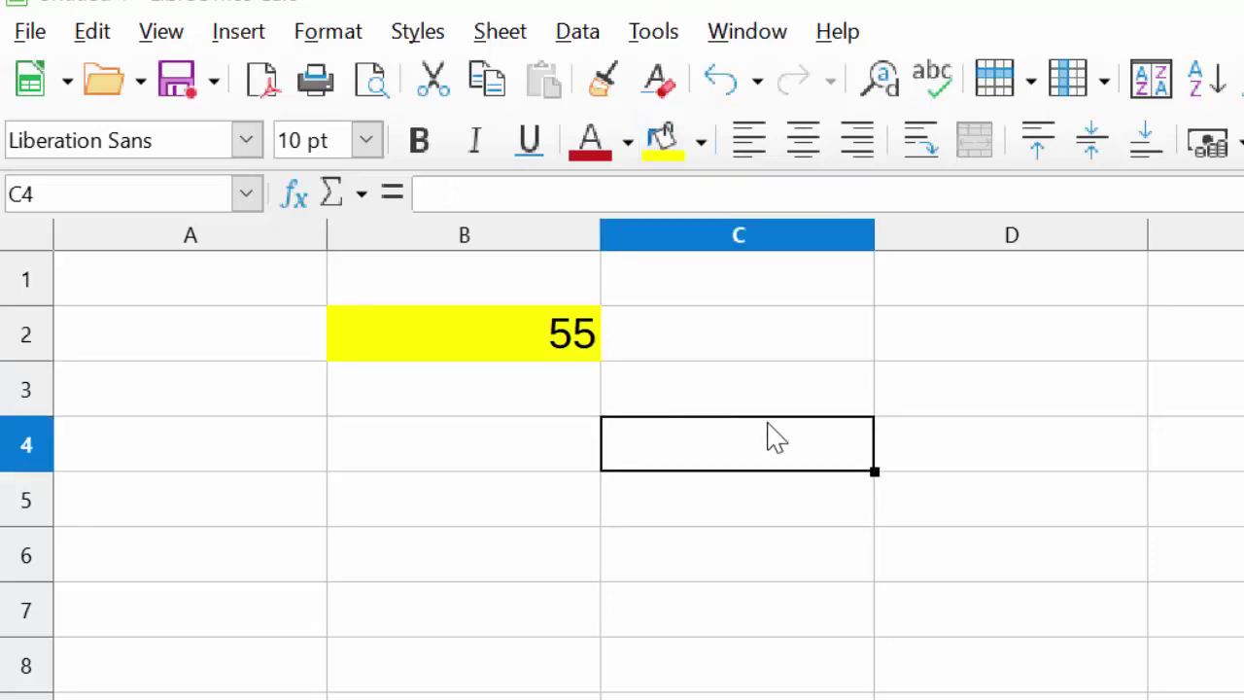
{"action": "left_click", "coordinate": [571, 357]}
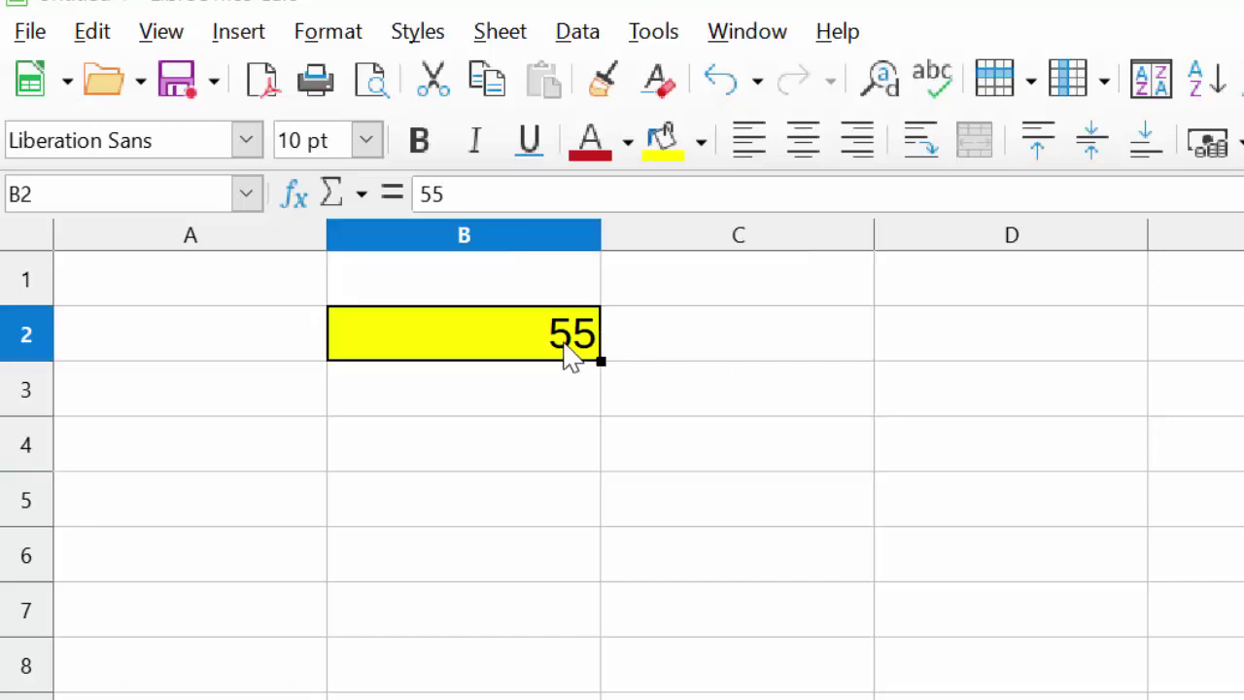
Step: Enter 77 in C2 and shade it light grey
{"action": "left_click", "coordinate": [704, 358]}
{"action": "type", "text": "77"}
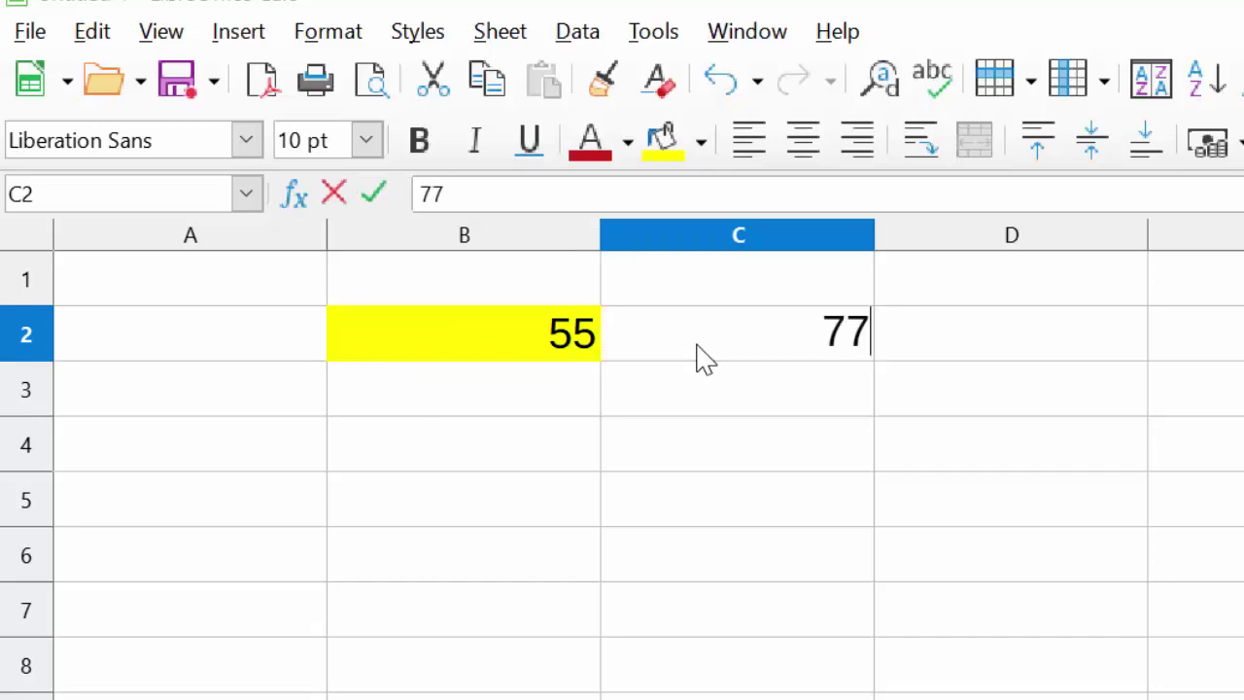
{"action": "left_click", "coordinate": [700, 146]}
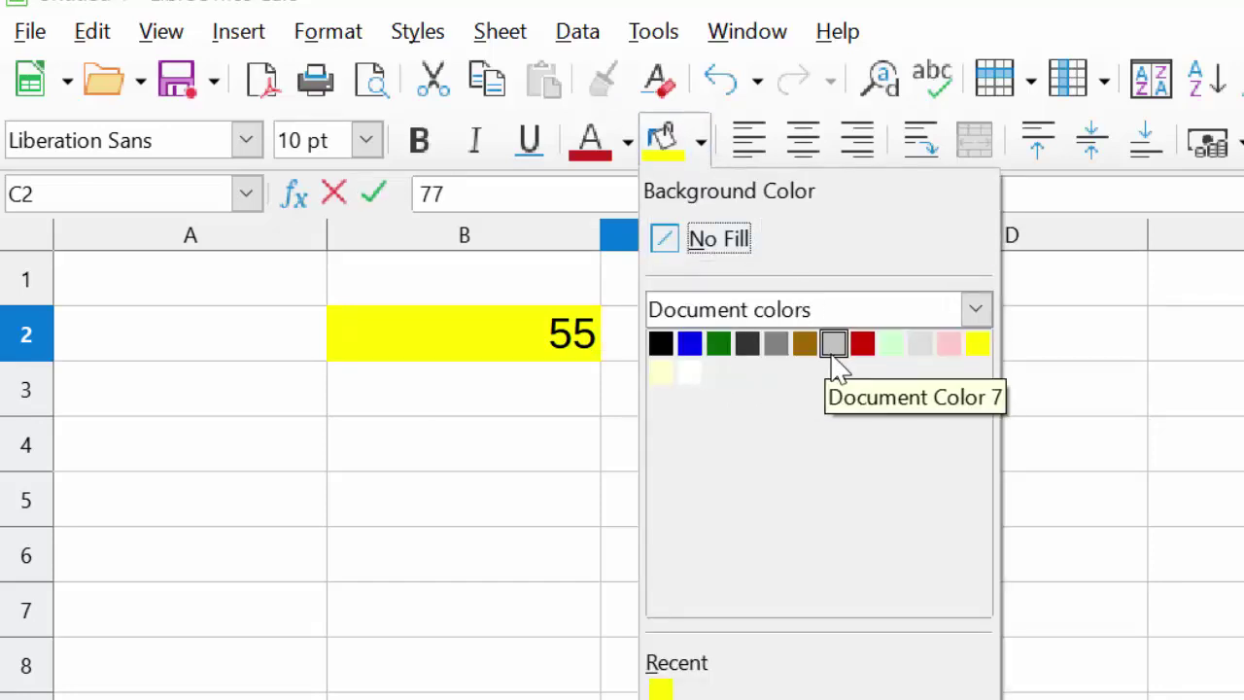
{"action": "left_click", "coordinate": [833, 345]}
{"action": "left_click", "coordinate": [883, 458]}
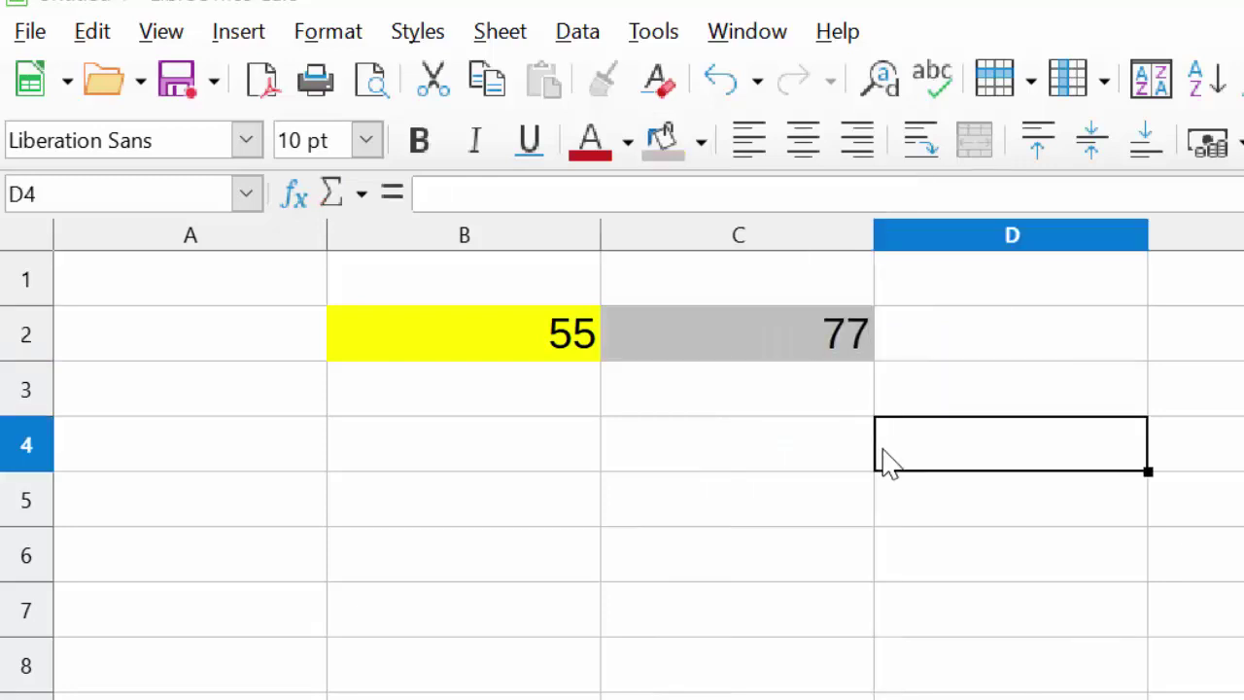
{"action": "left_click", "coordinate": [761, 342]}
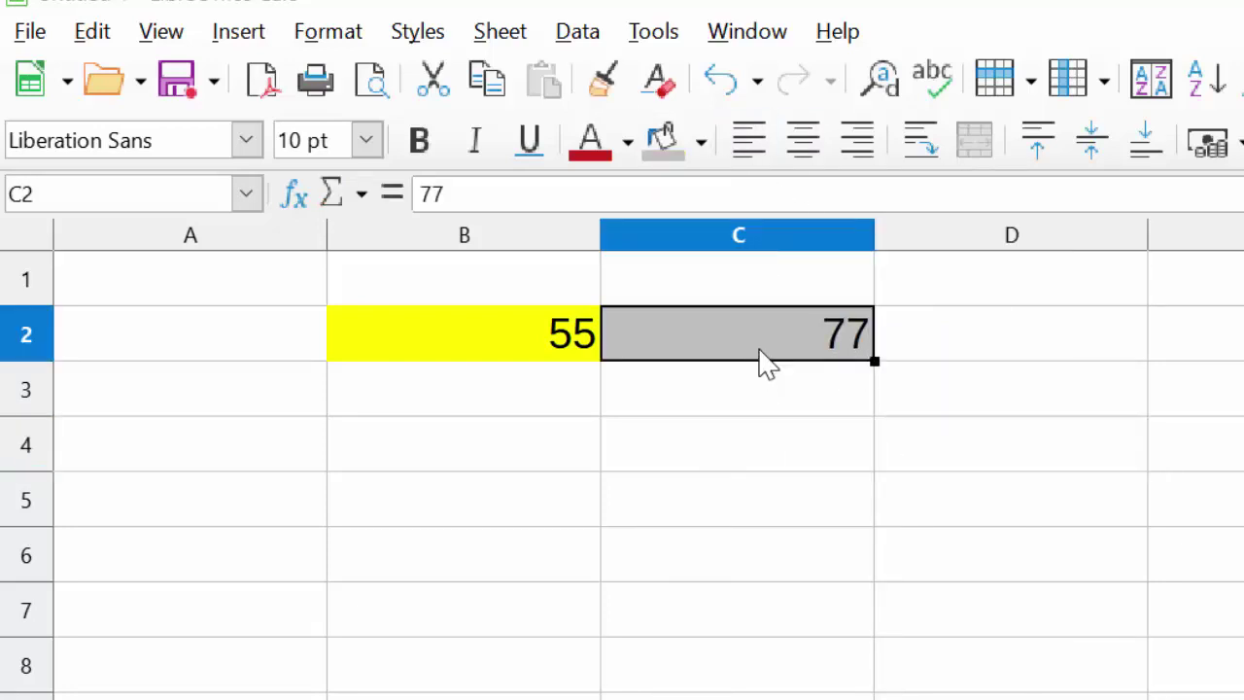
Step: Enter marks 88 in C4, 89 in C3, 55 in B3 and 67 in B4
{"action": "left_click", "coordinate": [765, 444]}
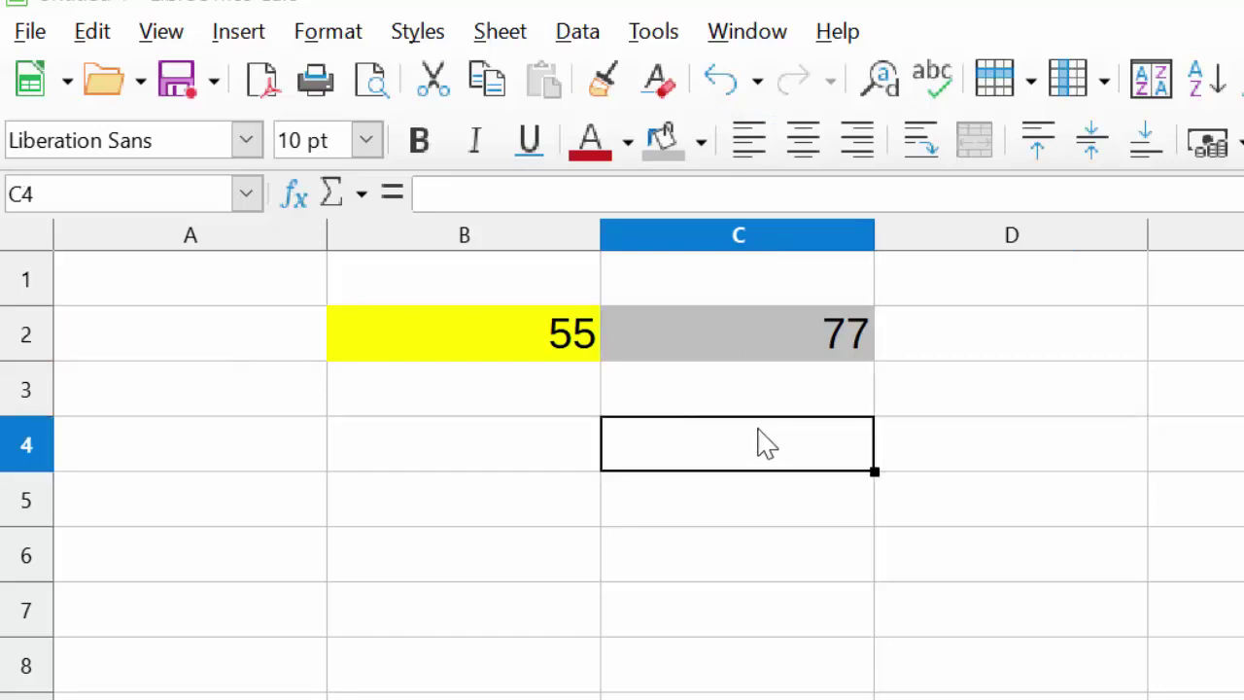
{"action": "type", "text": "88"}
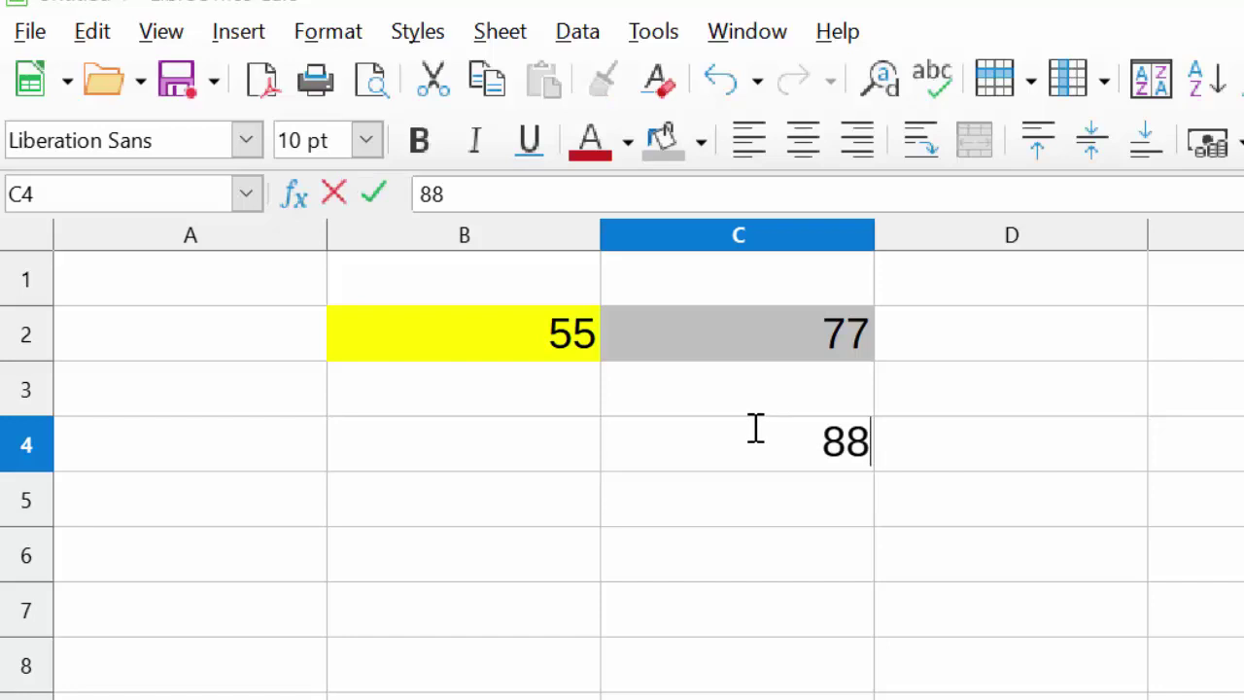
{"action": "left_click", "coordinate": [784, 393]}
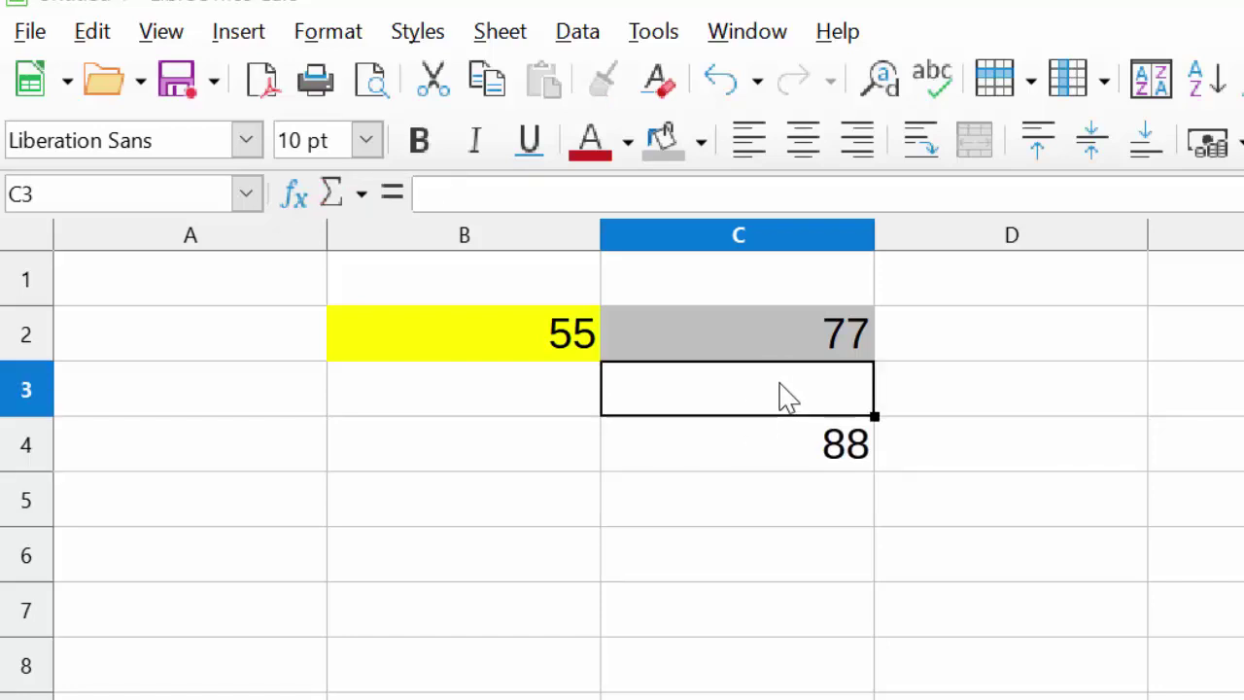
{"action": "type", "text": "89"}
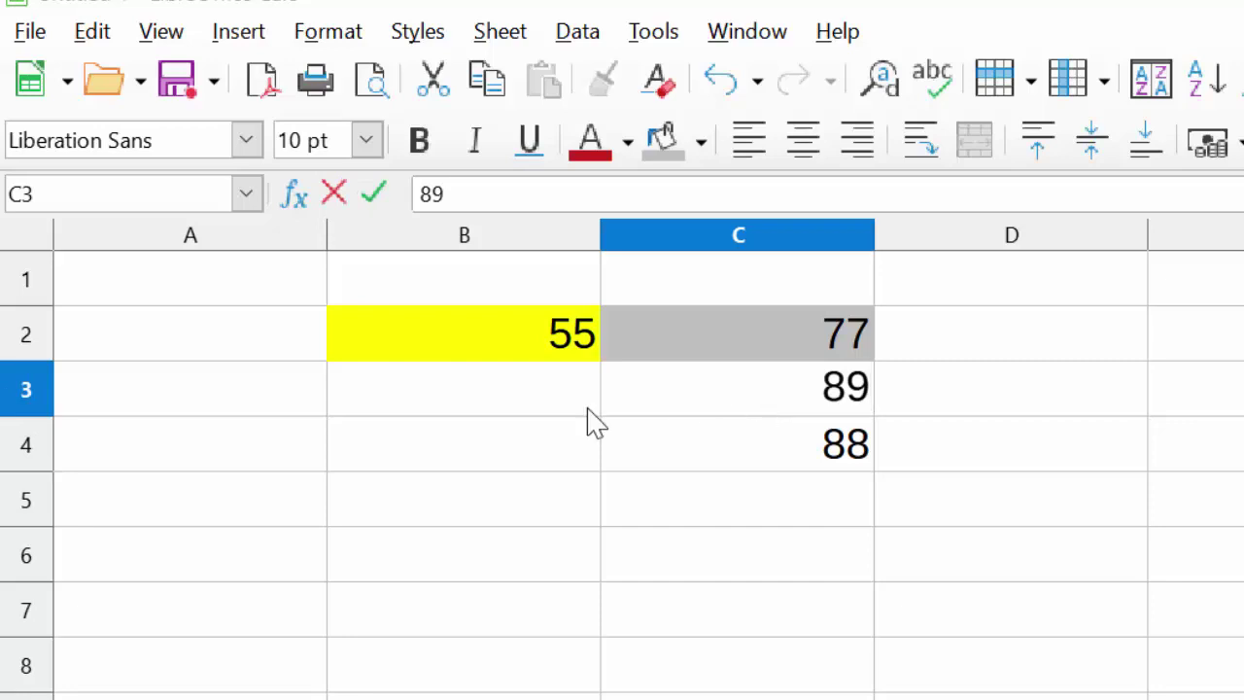
{"action": "left_click", "coordinate": [530, 421]}
{"action": "type", "text": "55"}
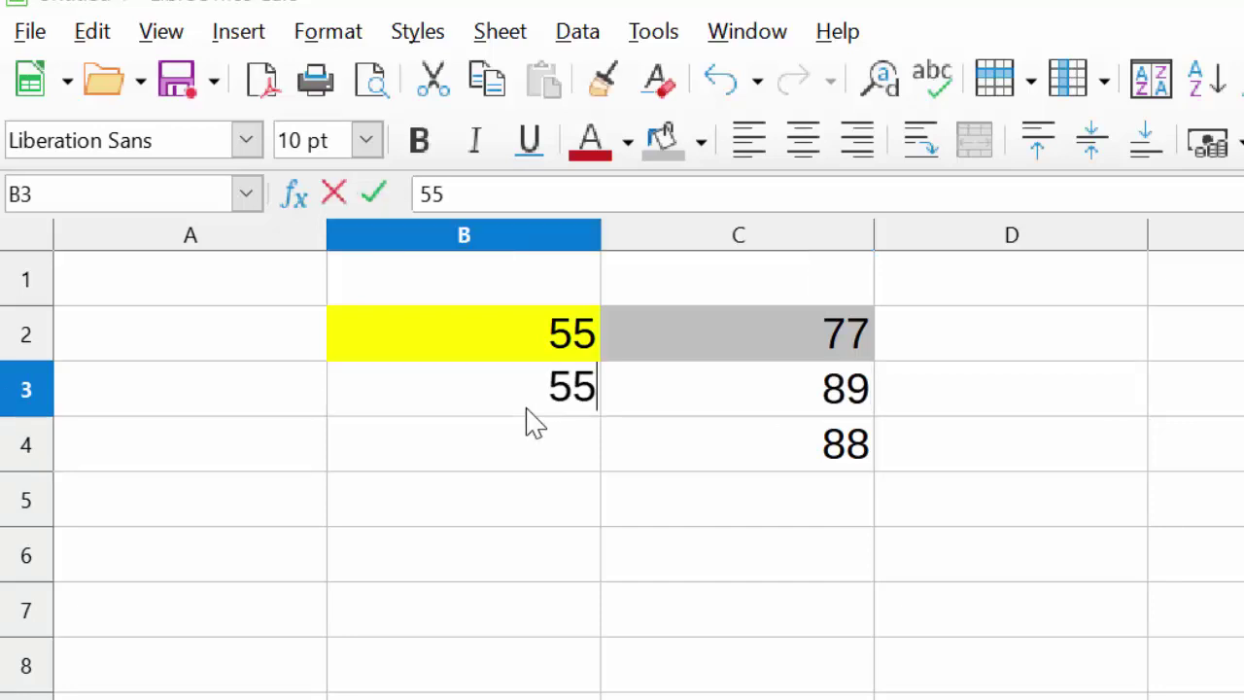
{"action": "left_click", "coordinate": [533, 445]}
{"action": "type", "text": "6"}
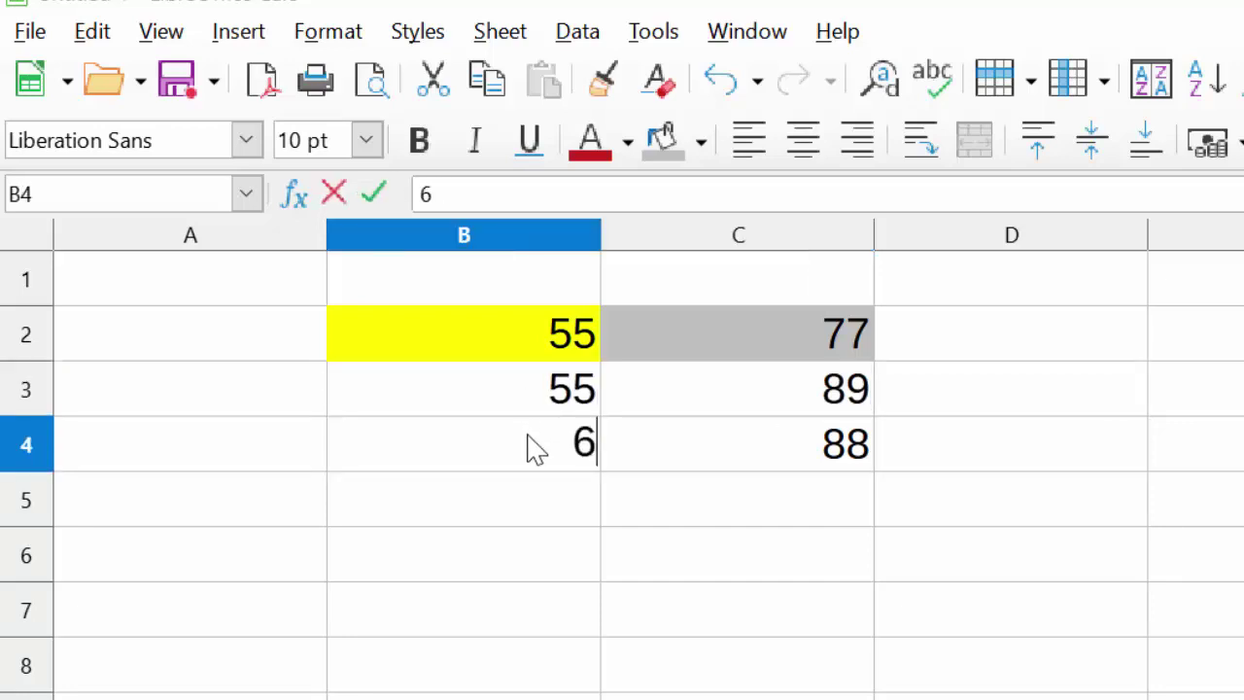
{"action": "type", "text": "7"}
{"action": "left_click", "coordinate": [775, 560]}
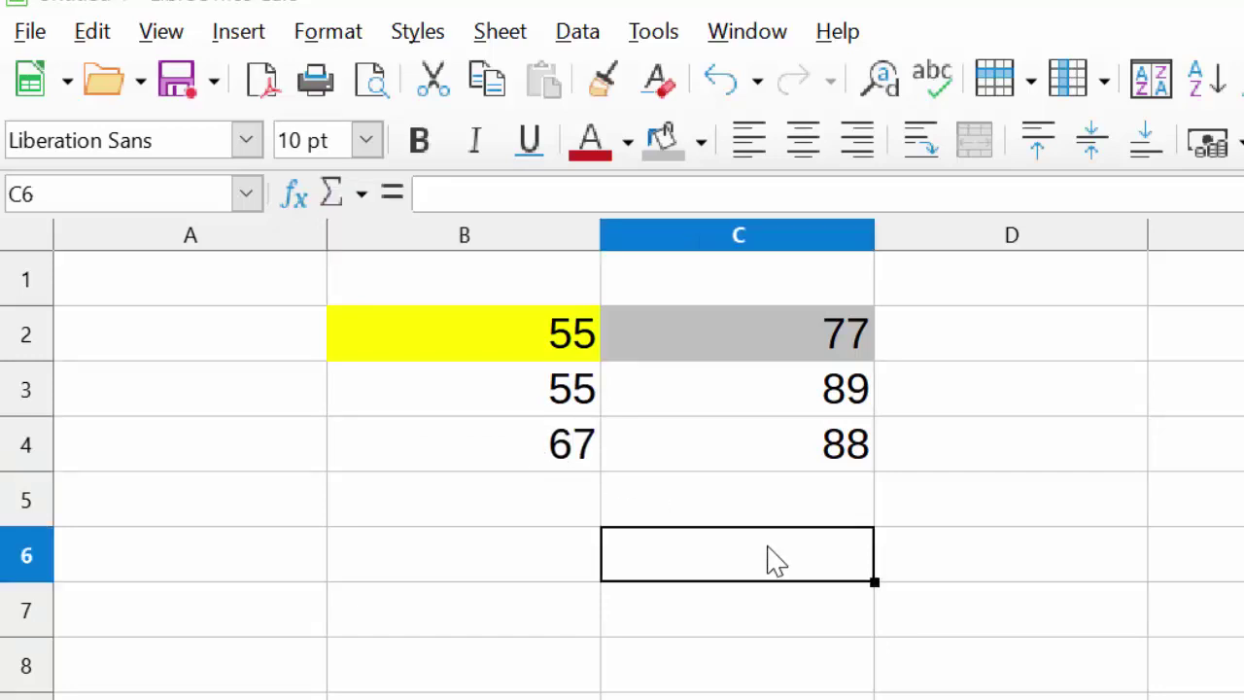
Step: Type the heading 'Name' into cell A2
{"action": "left_click", "coordinate": [165, 333]}
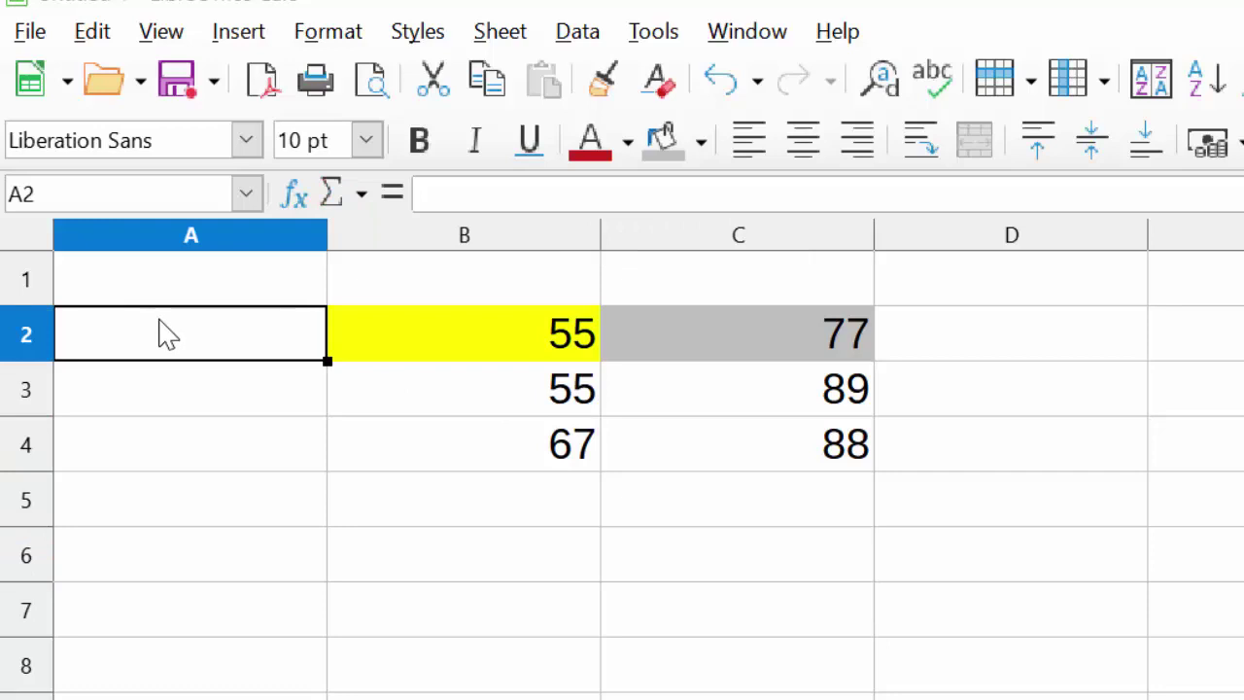
{"action": "type", "text": "Nam"}
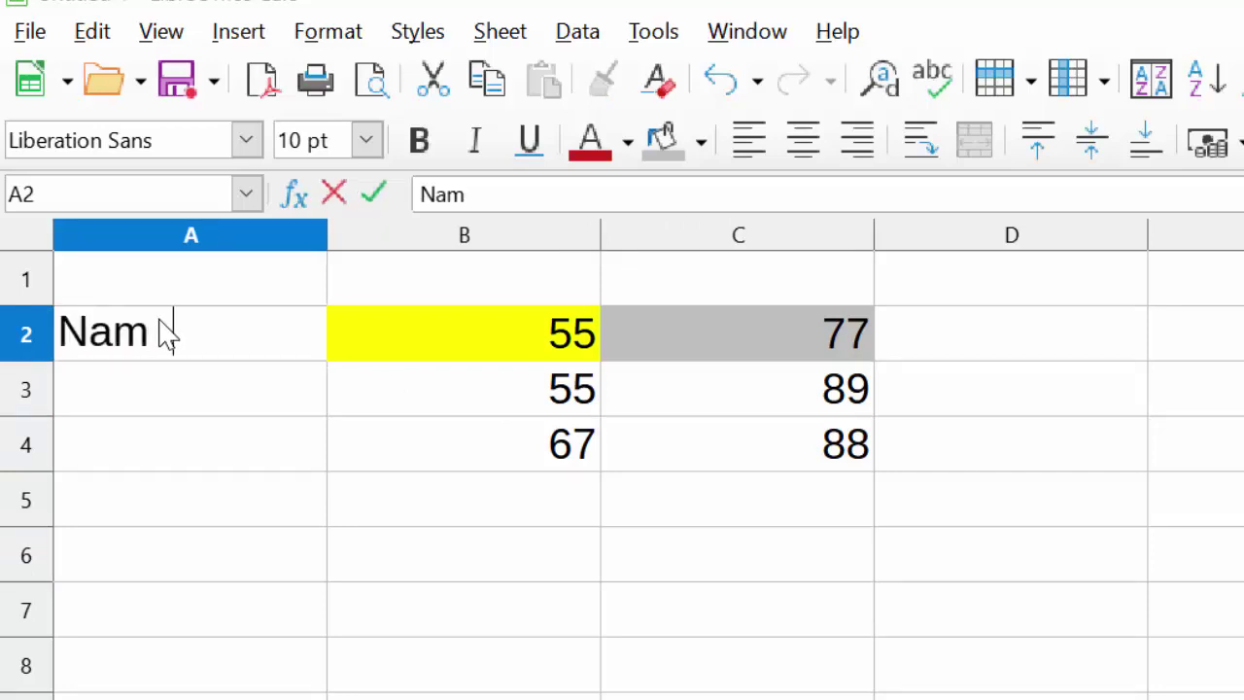
{"action": "type", "text": "e"}
{"action": "left_click", "coordinate": [262, 402]}
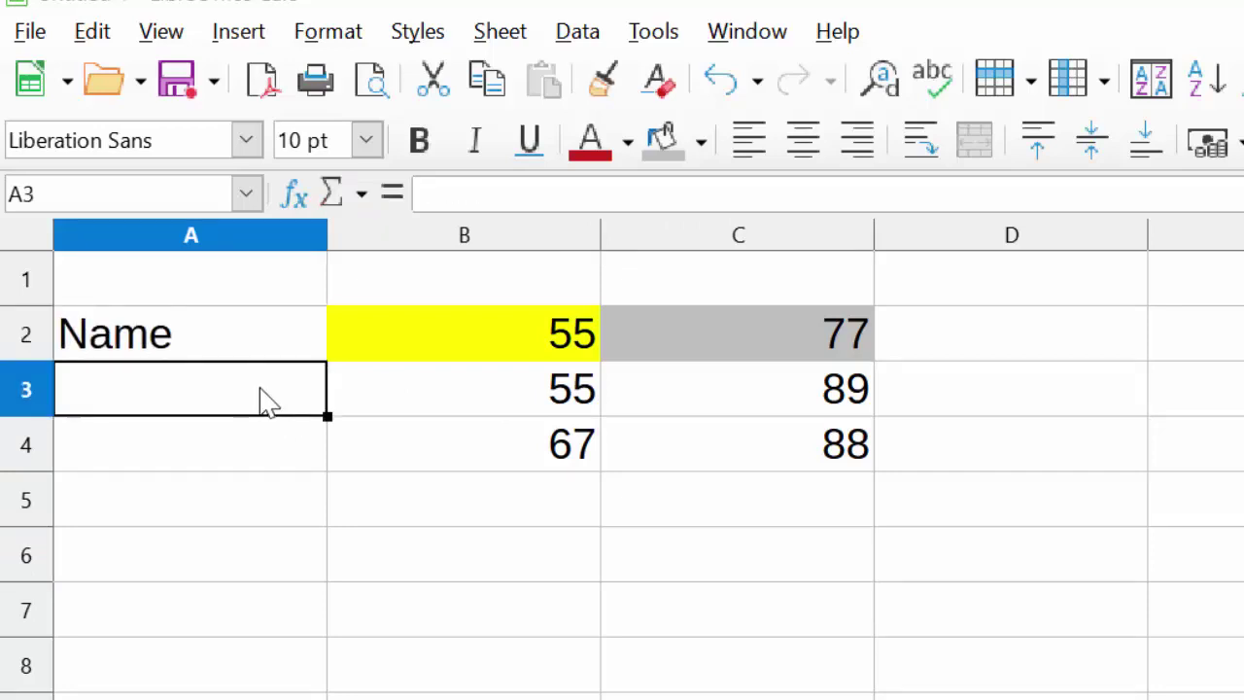
Step: Cut the Name heading from A2 and paste it into A1
{"action": "left_click", "coordinate": [145, 348]}
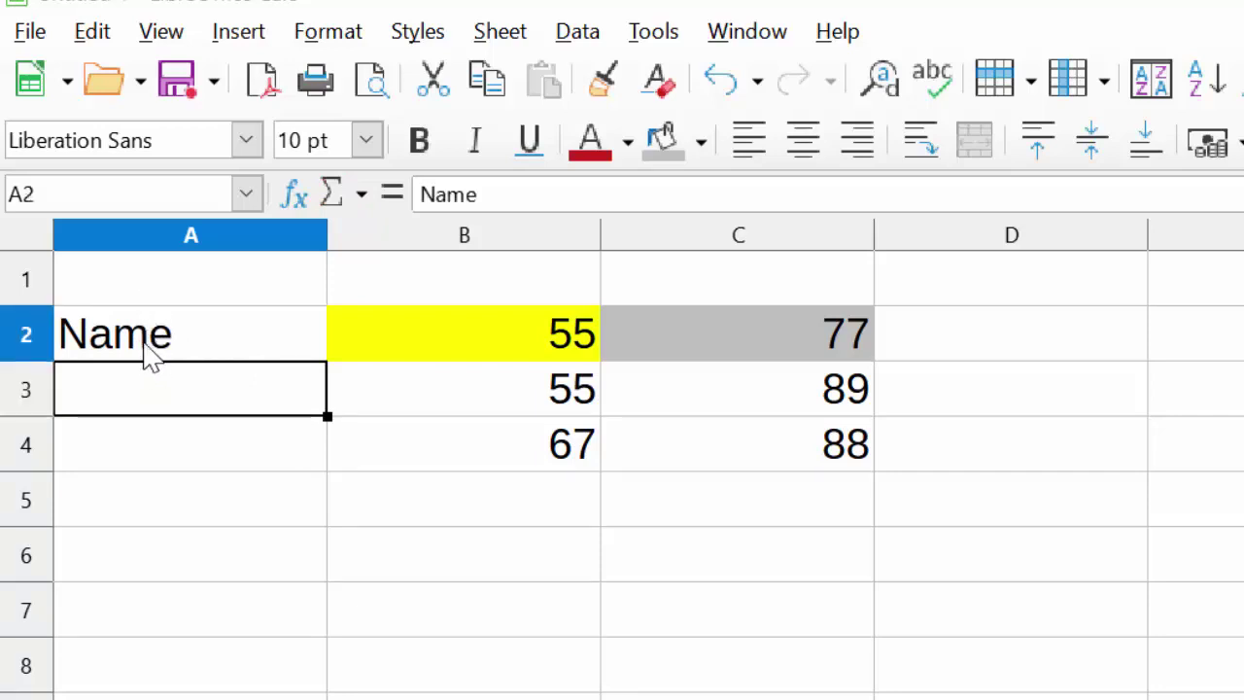
{"action": "key", "text": "ctrl+x"}
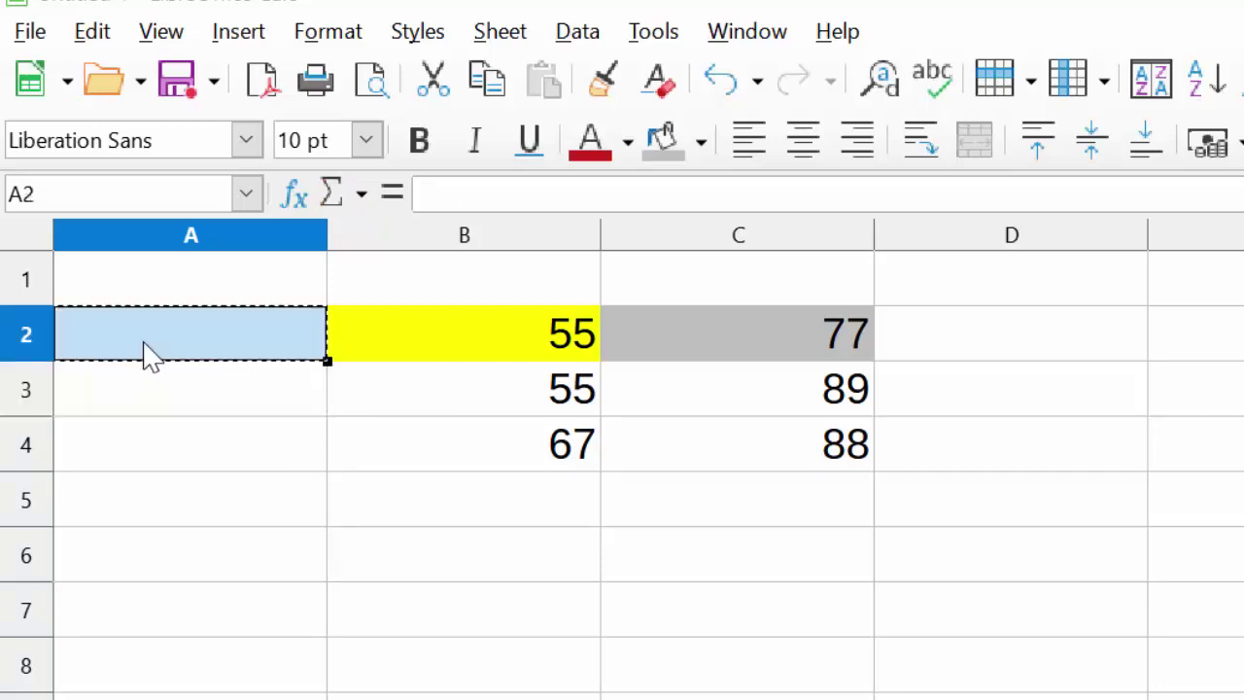
{"action": "left_click", "coordinate": [141, 285]}
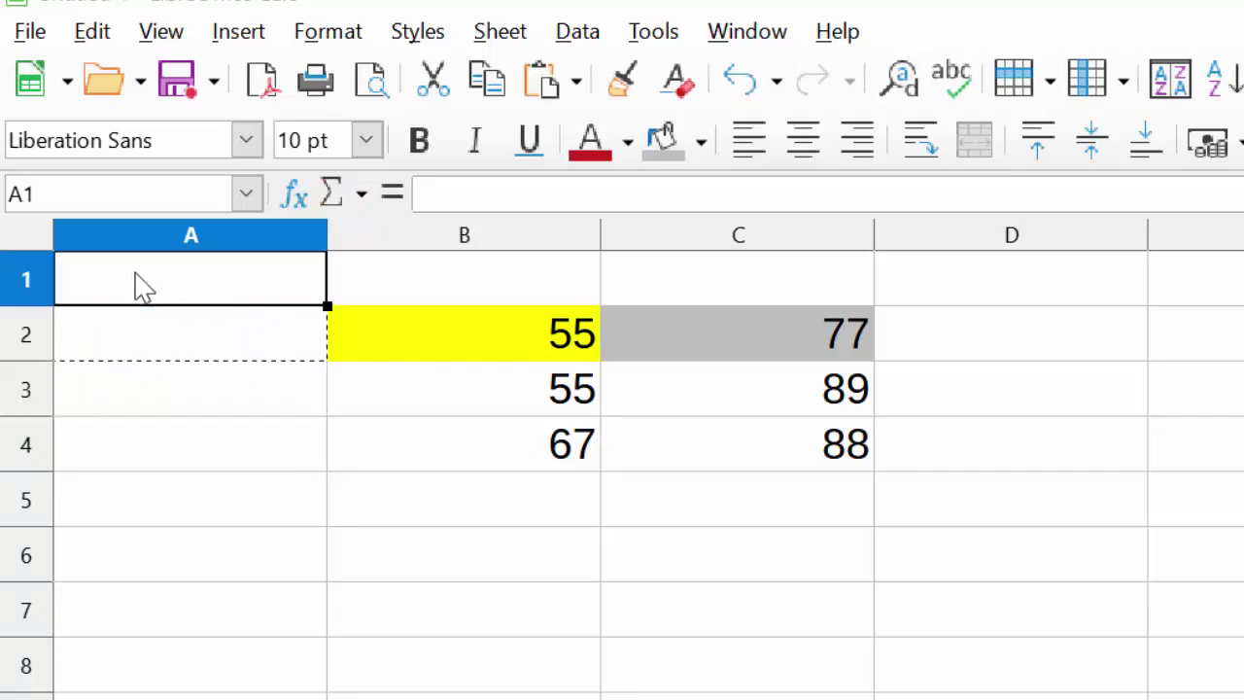
{"action": "key", "text": "ctrl+v"}
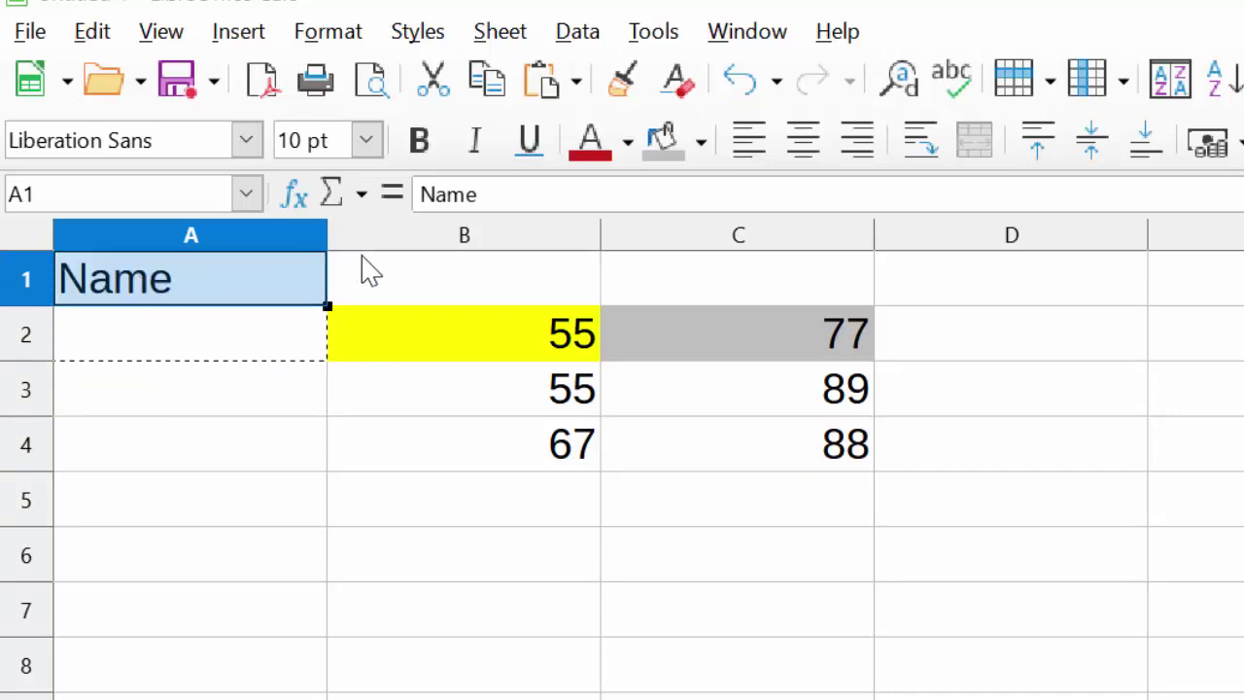
{"action": "left_click", "coordinate": [372, 275]}
Step: Enter subject headings Sub1 and Sub2 in B1 and C1
{"action": "type", "text": "S"}
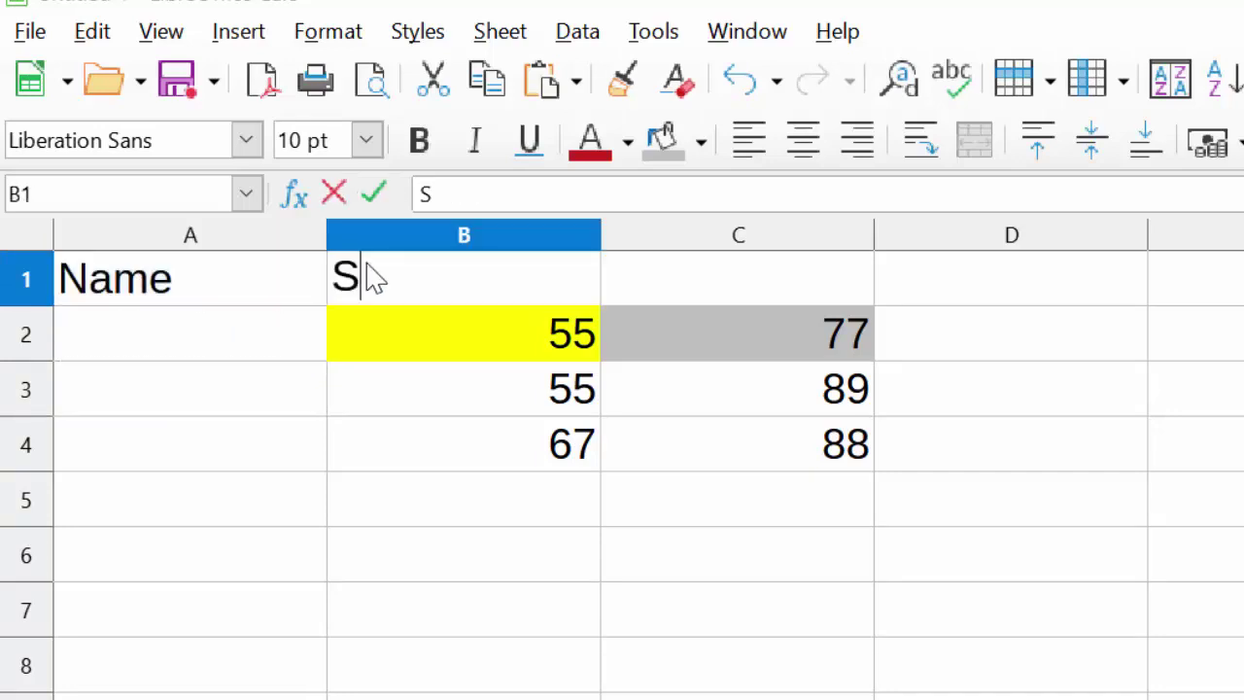
{"action": "type", "text": "ub1"}
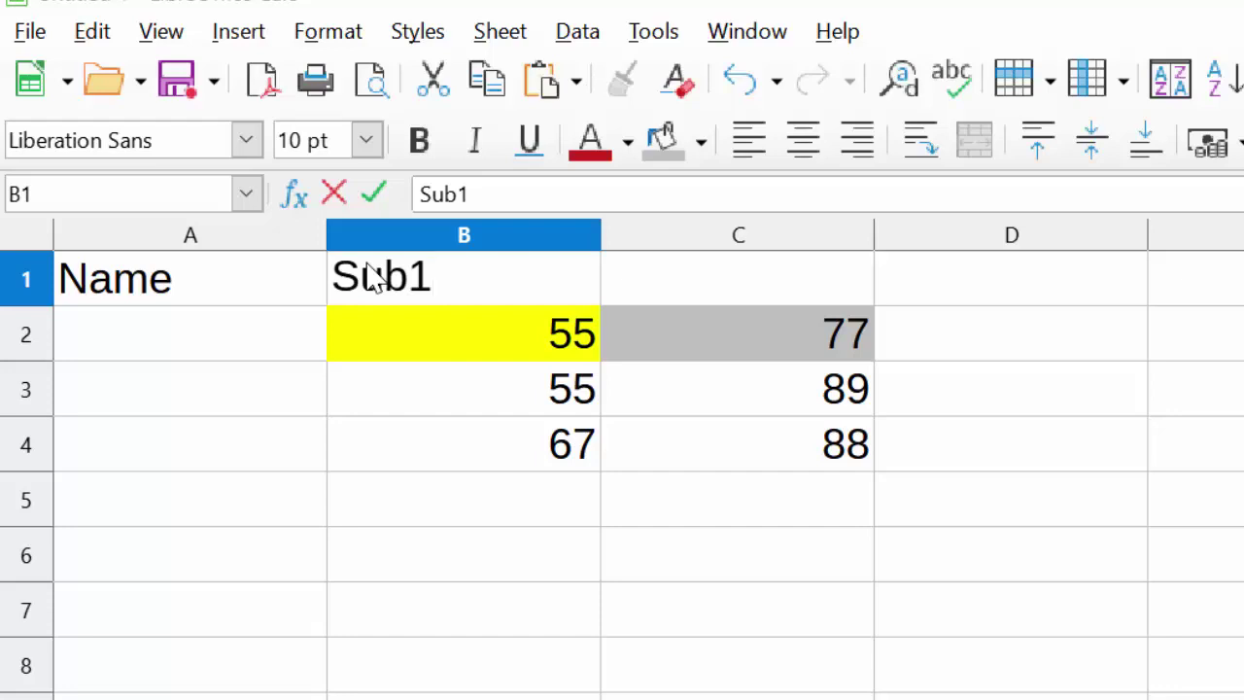
{"action": "key", "text": "Tab"}
{"action": "type", "text": "S"}
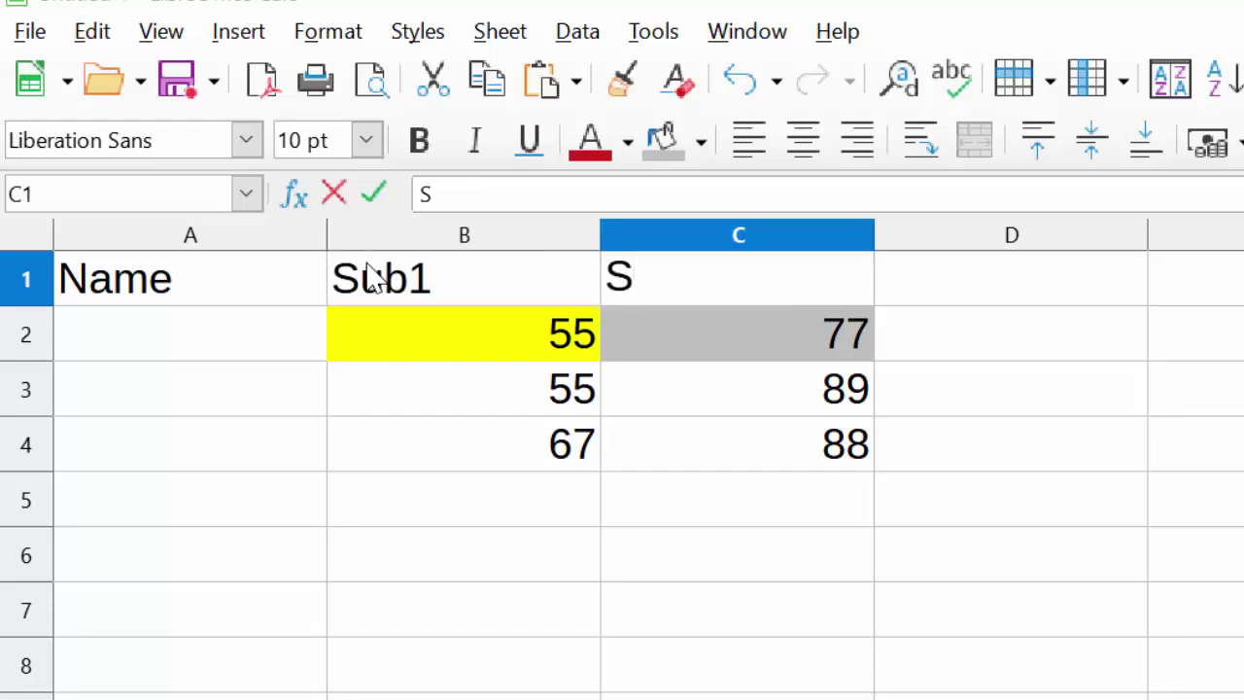
{"action": "type", "text": "u"}
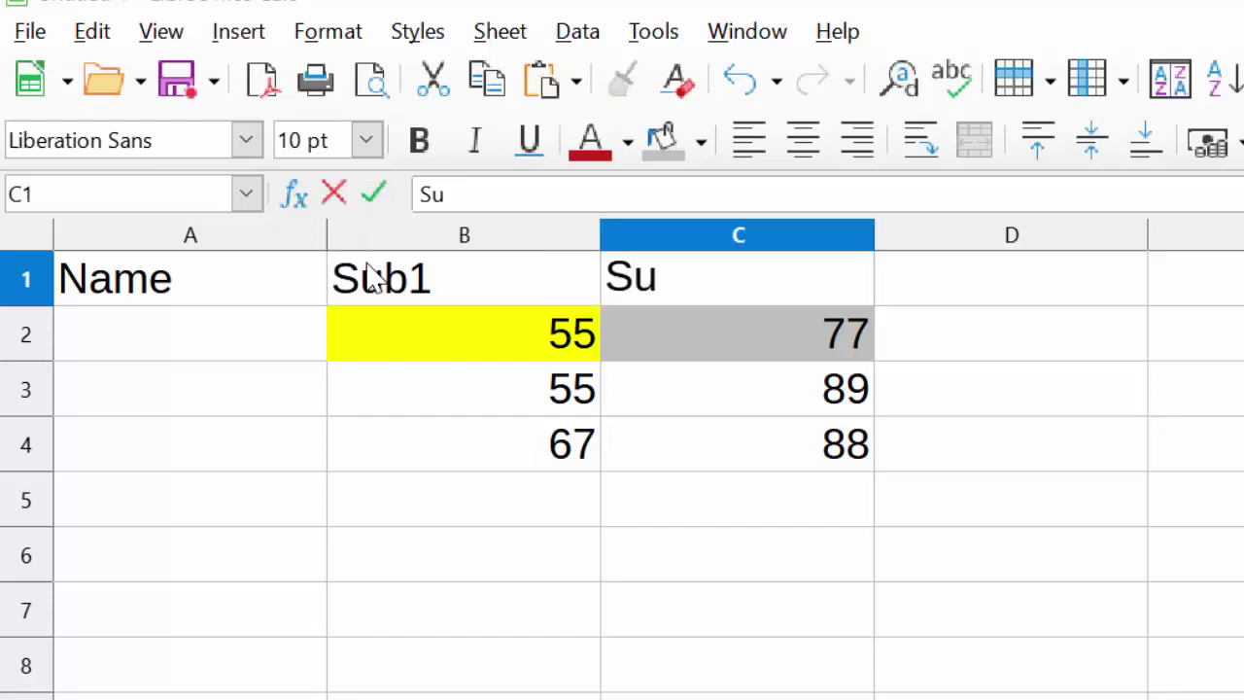
{"action": "type", "text": "b"}
{"action": "type", "text": "2"}
{"action": "key", "text": "Tab"}
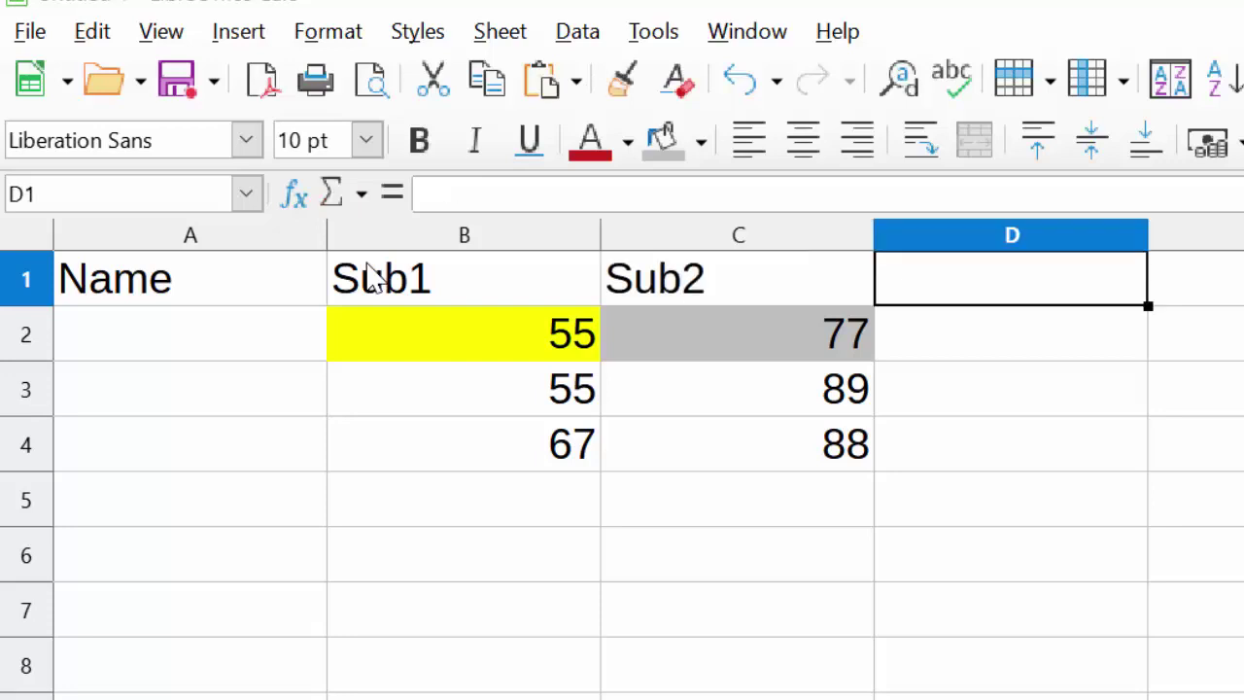
{"action": "left_click", "coordinate": [227, 323]}
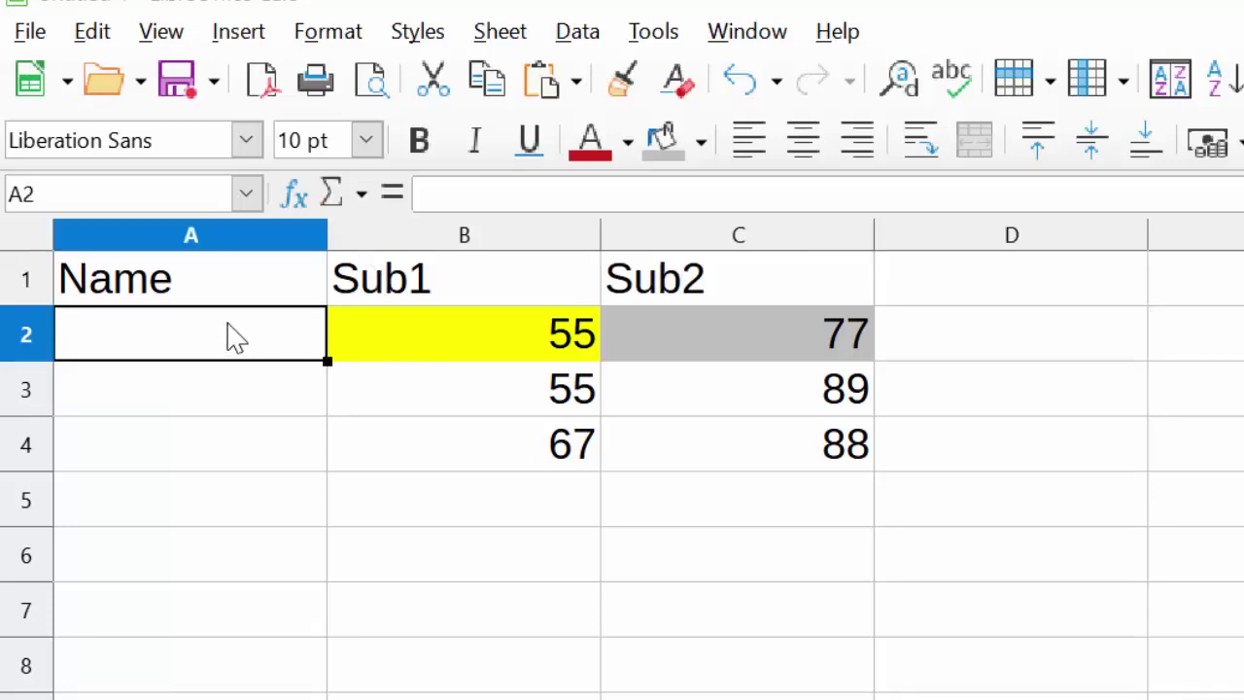
{"action": "left_click", "coordinate": [243, 409]}
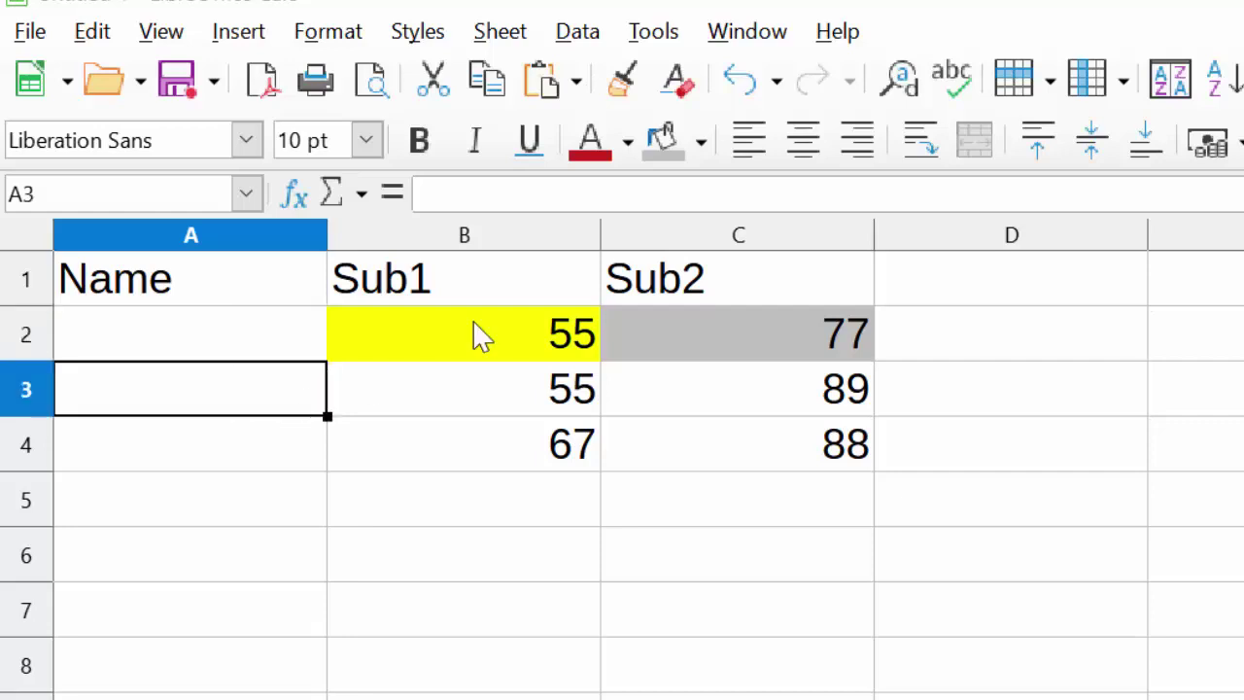
Step: Enter subject headings Sub3 through Sub6 in D1 to G1
{"action": "left_click", "coordinate": [984, 301]}
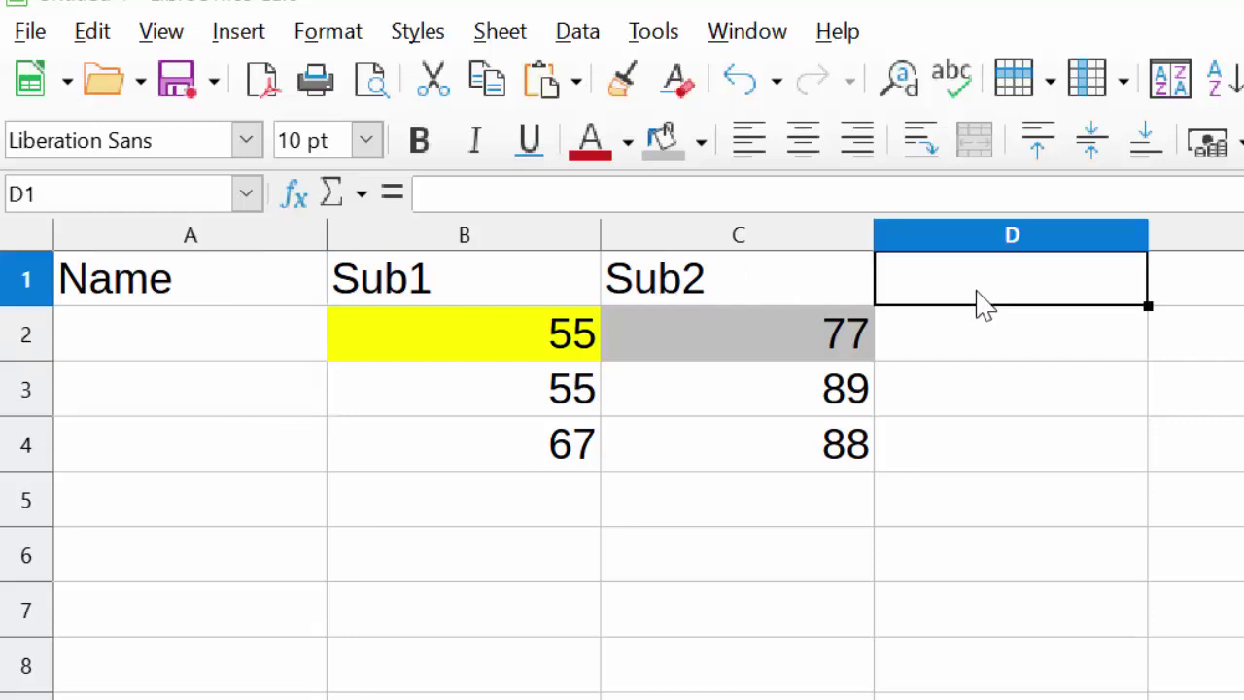
{"action": "type", "text": "Sub3"}
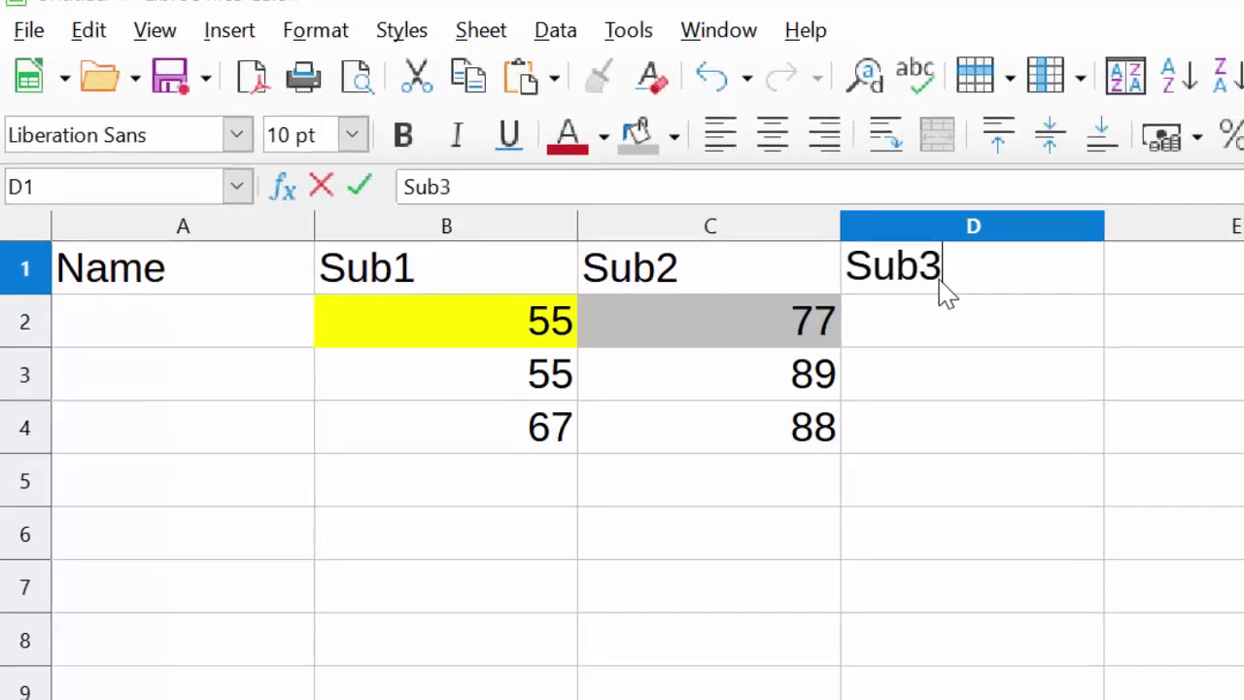
{"action": "left_click", "coordinate": [913, 222]}
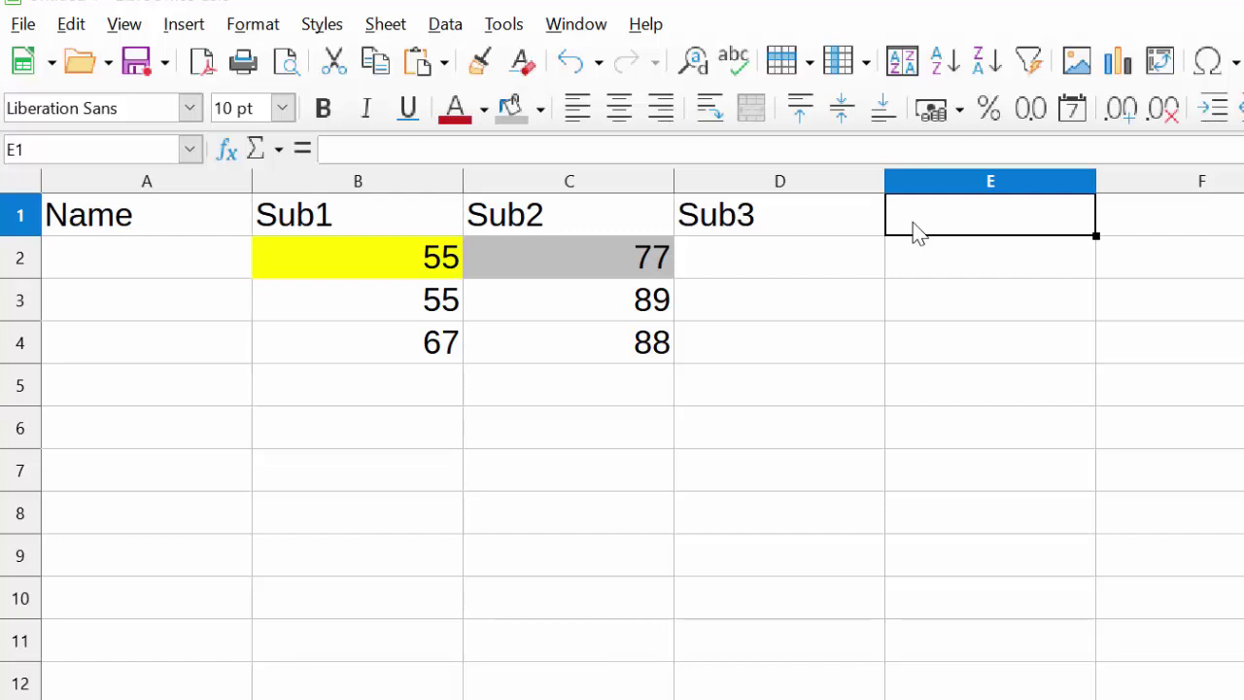
{"action": "type", "text": "Sub"}
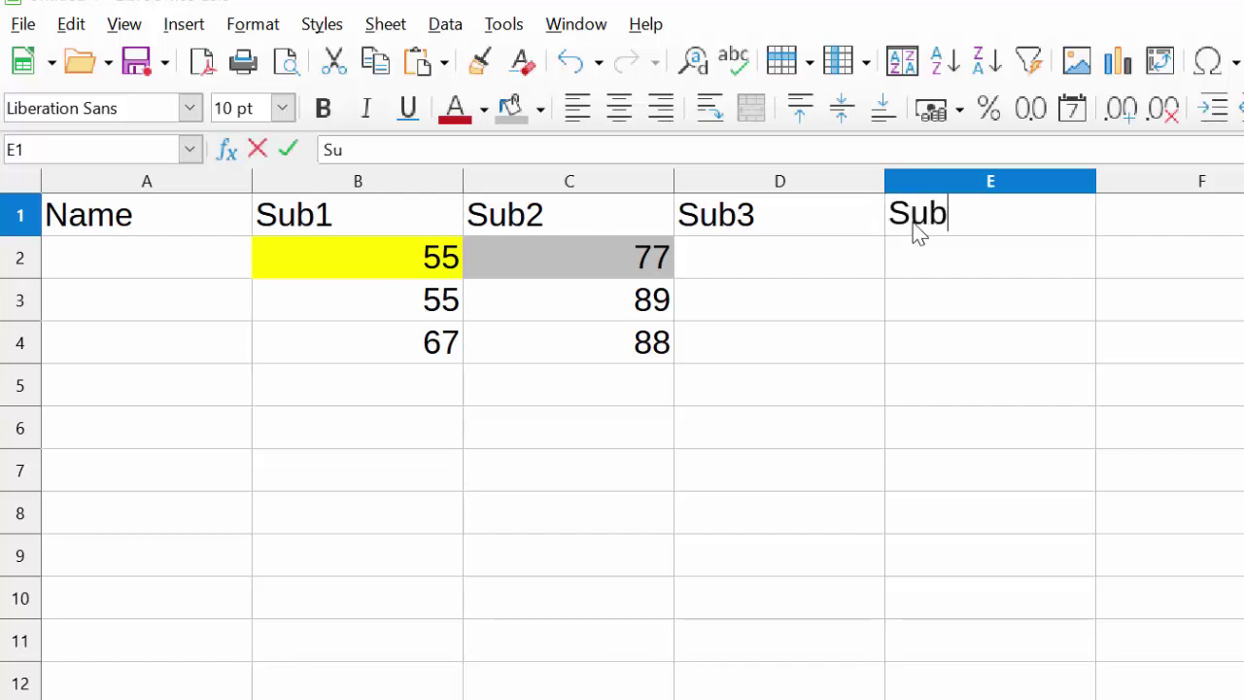
{"action": "type", "text": "4"}
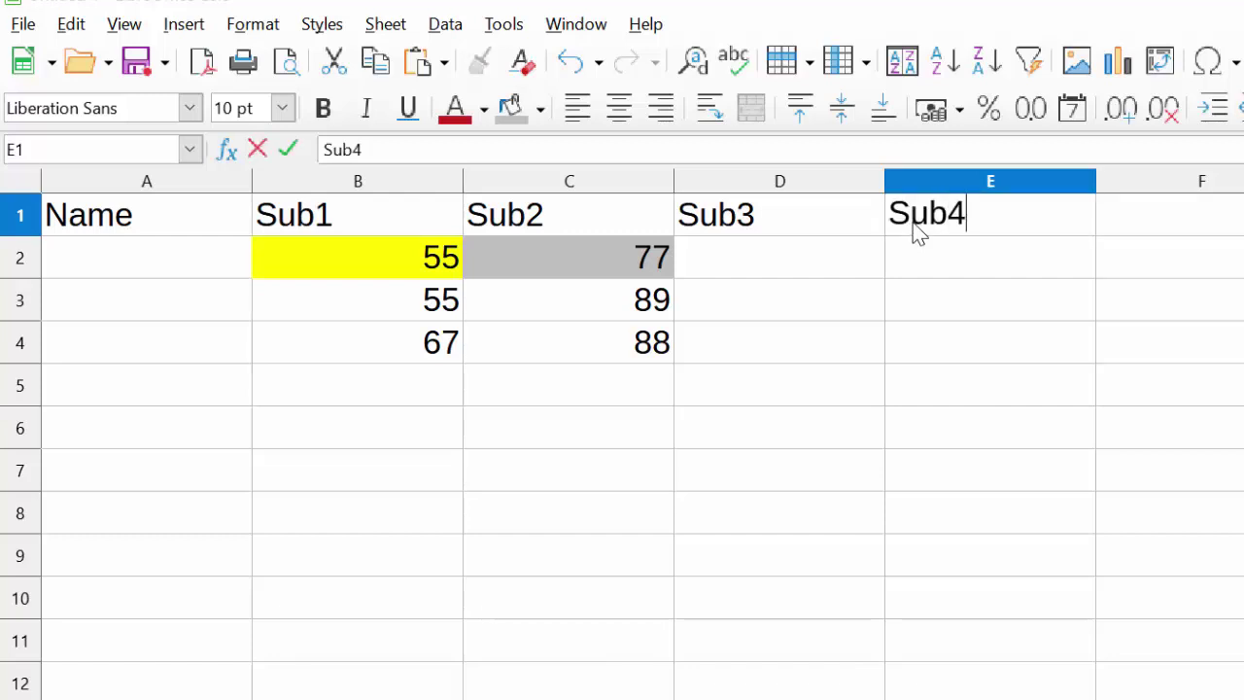
{"action": "key", "text": "Tab"}
{"action": "type", "text": "S"}
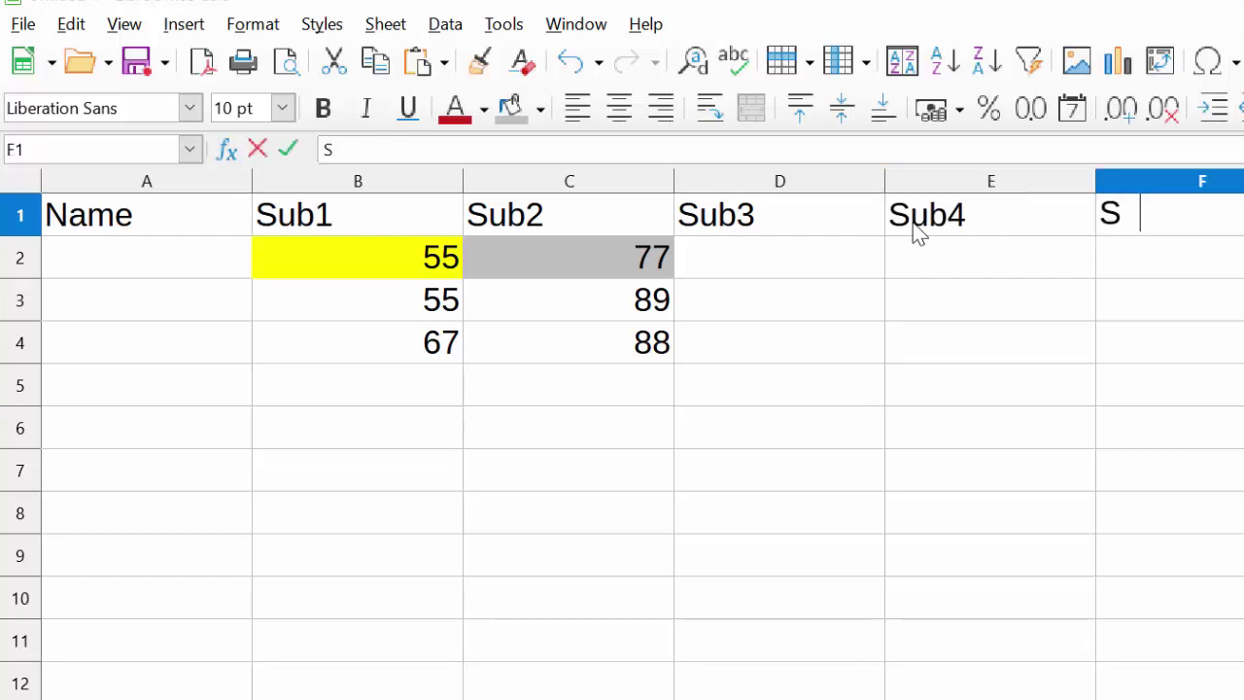
{"action": "type", "text": "ub5"}
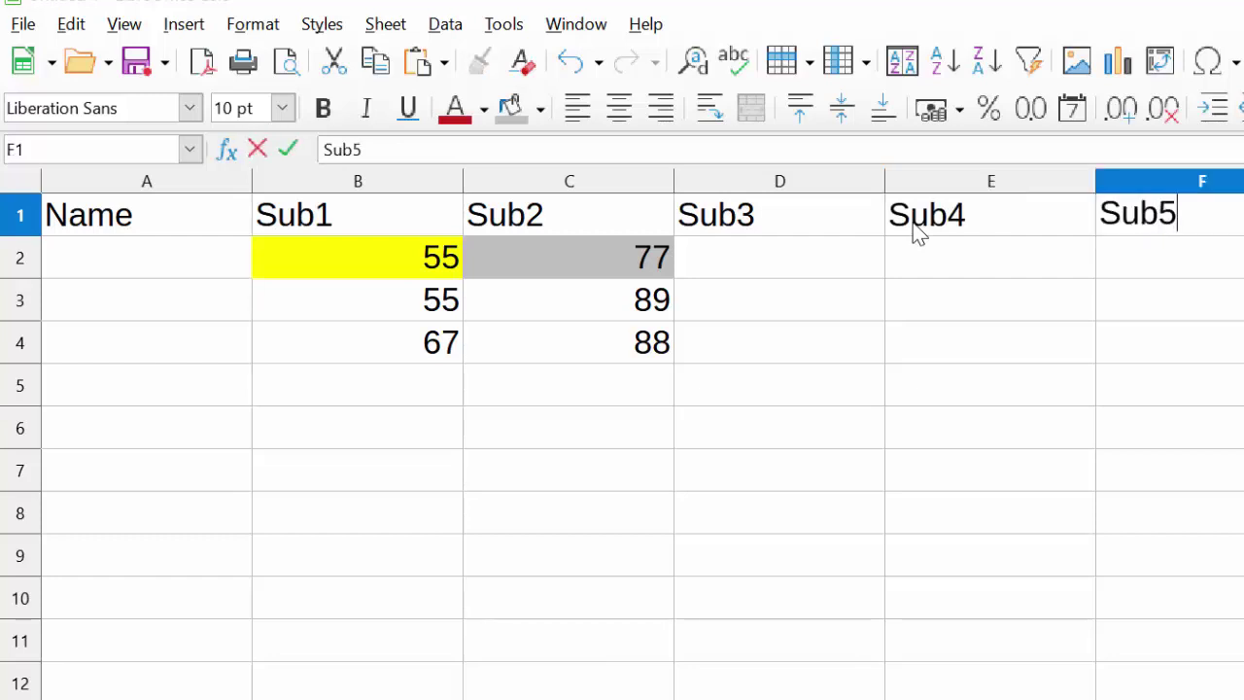
{"action": "key", "text": "Tab"}
{"action": "type", "text": "Su"}
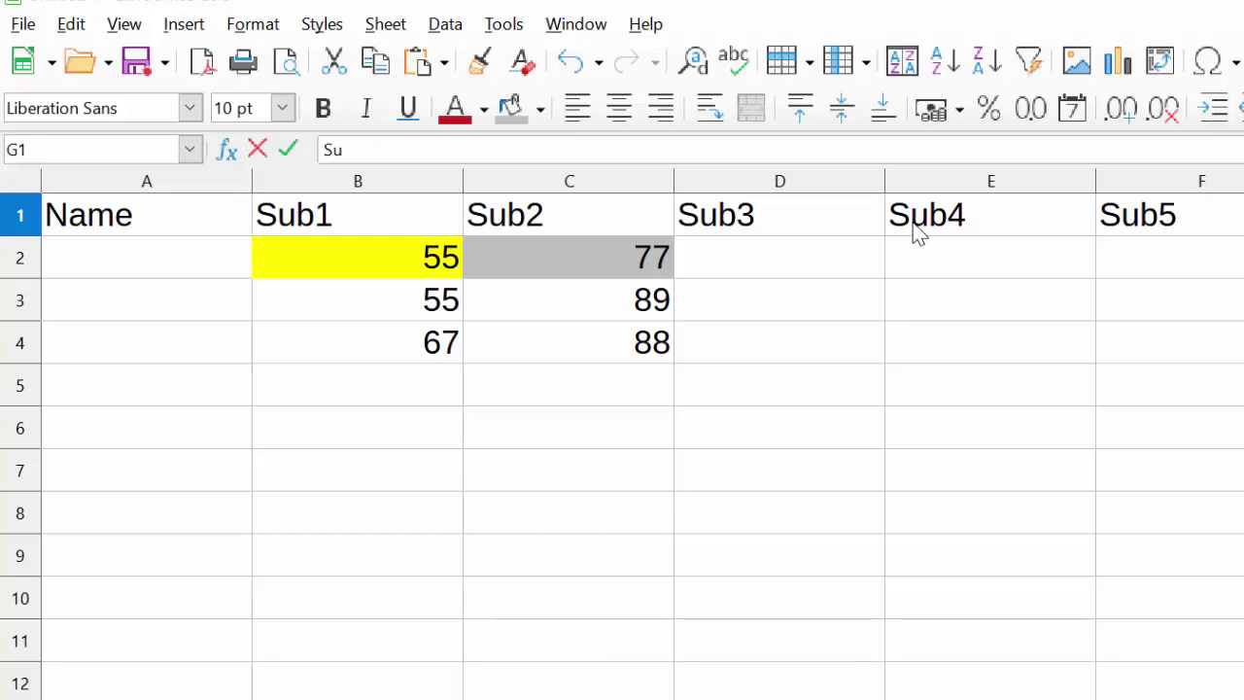
{"action": "type", "text": "b6"}
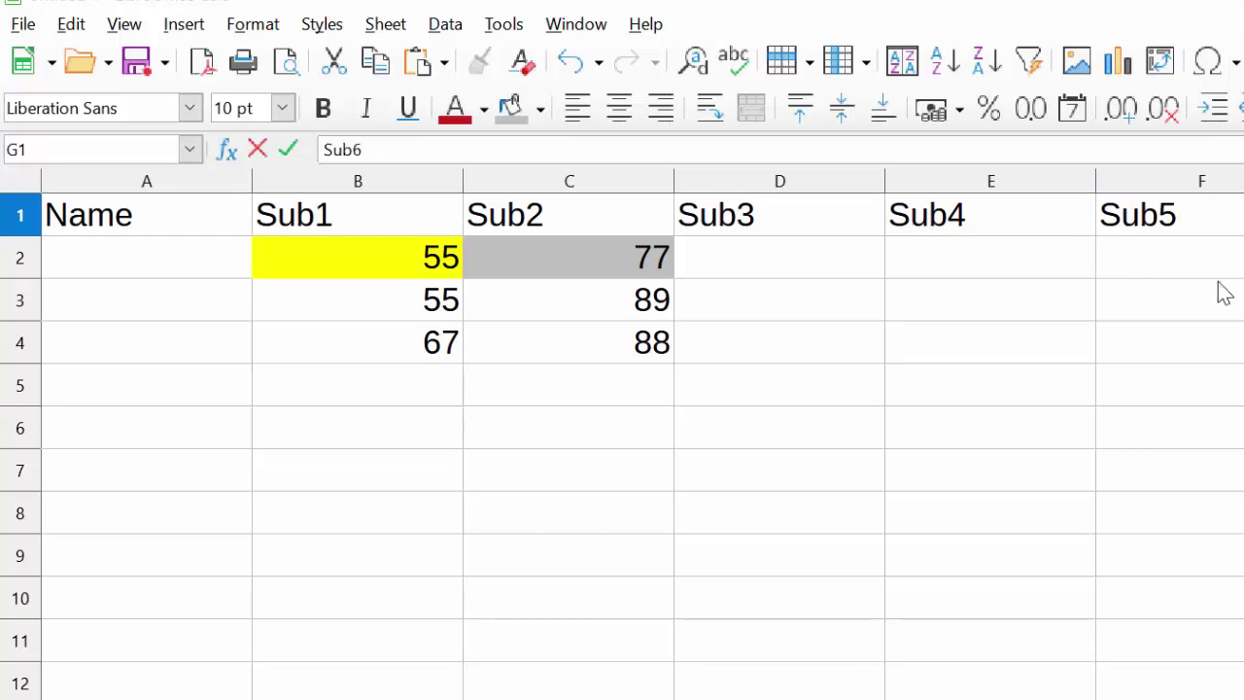
Step: Enter three student names down column A starting at A2
{"action": "left_click", "coordinate": [152, 256]}
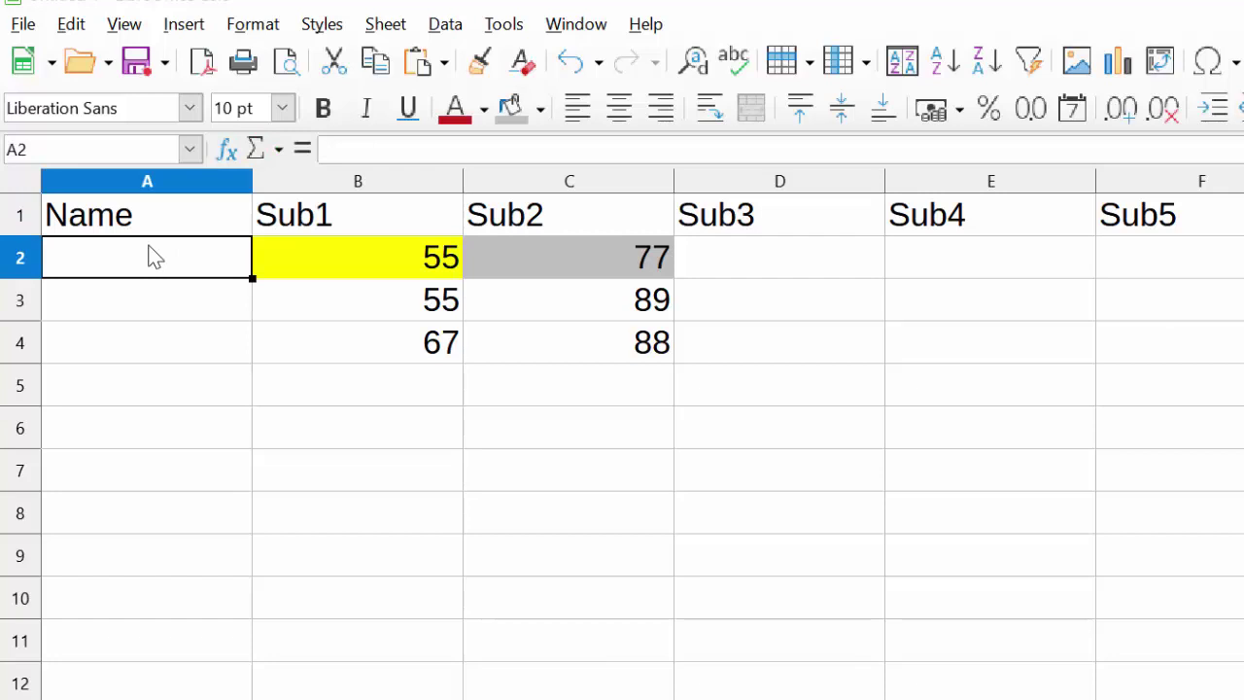
{"action": "type", "text": "Ram"}
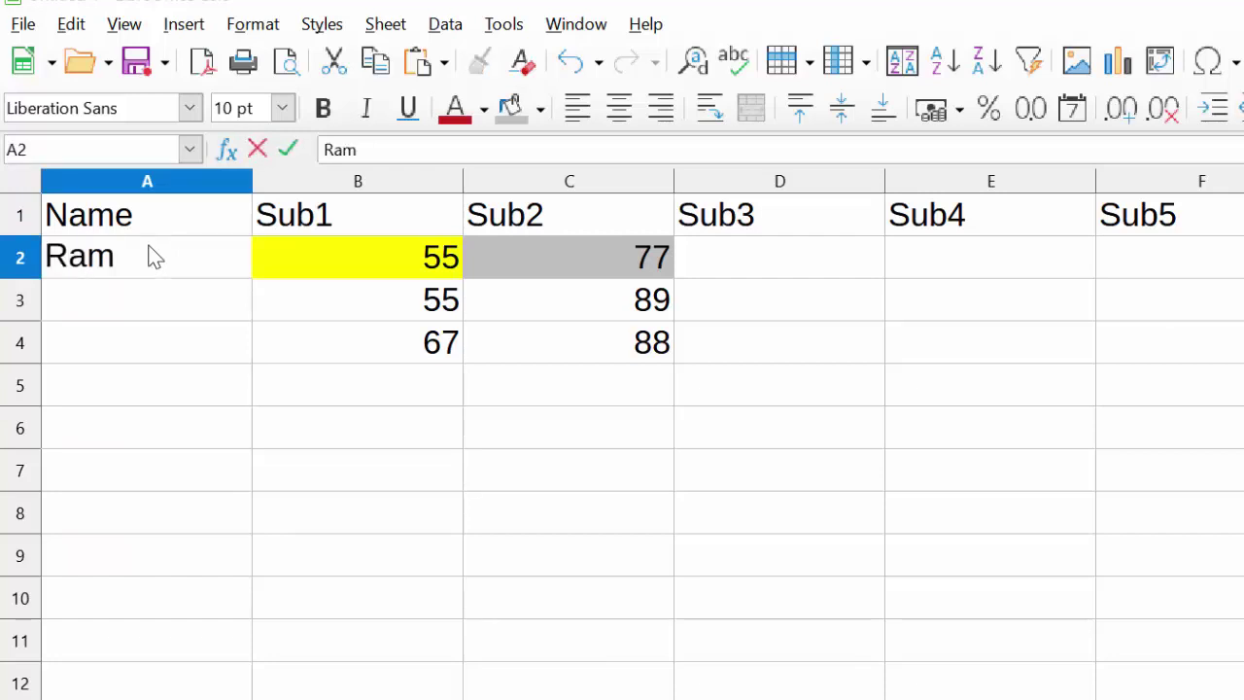
{"action": "key", "text": "Return"}
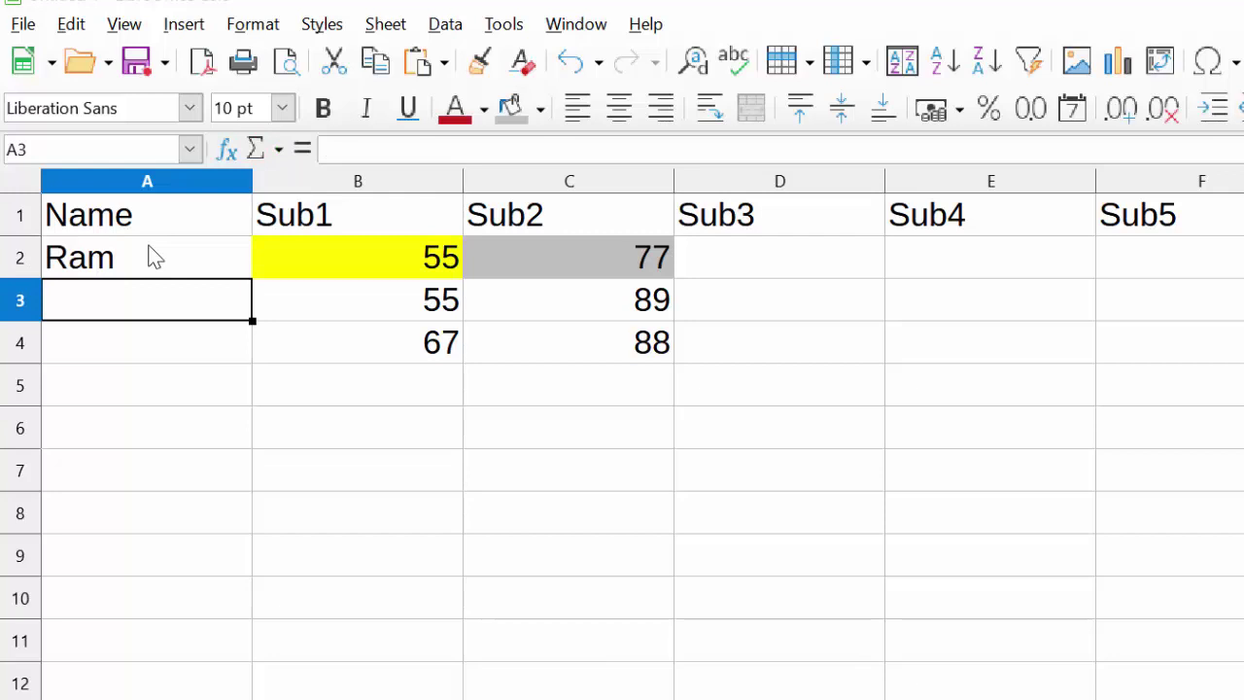
{"action": "type", "text": "Su"}
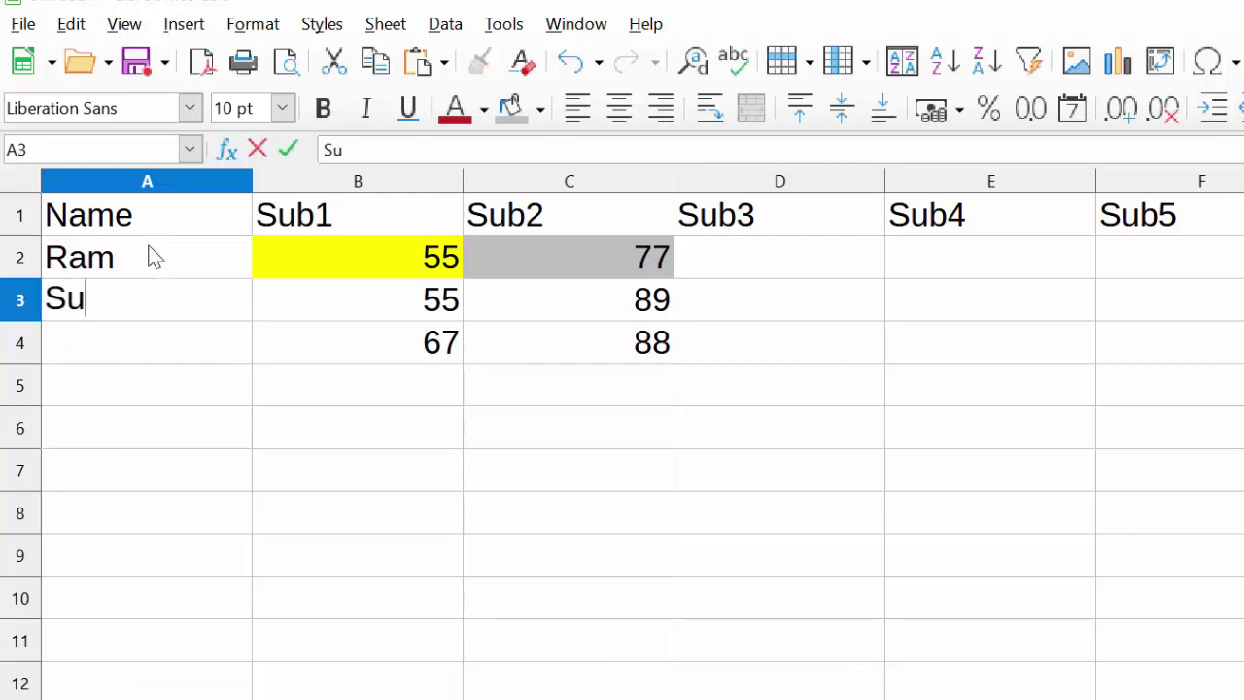
{"action": "type", "text": "mit"}
{"action": "key", "text": "Return"}
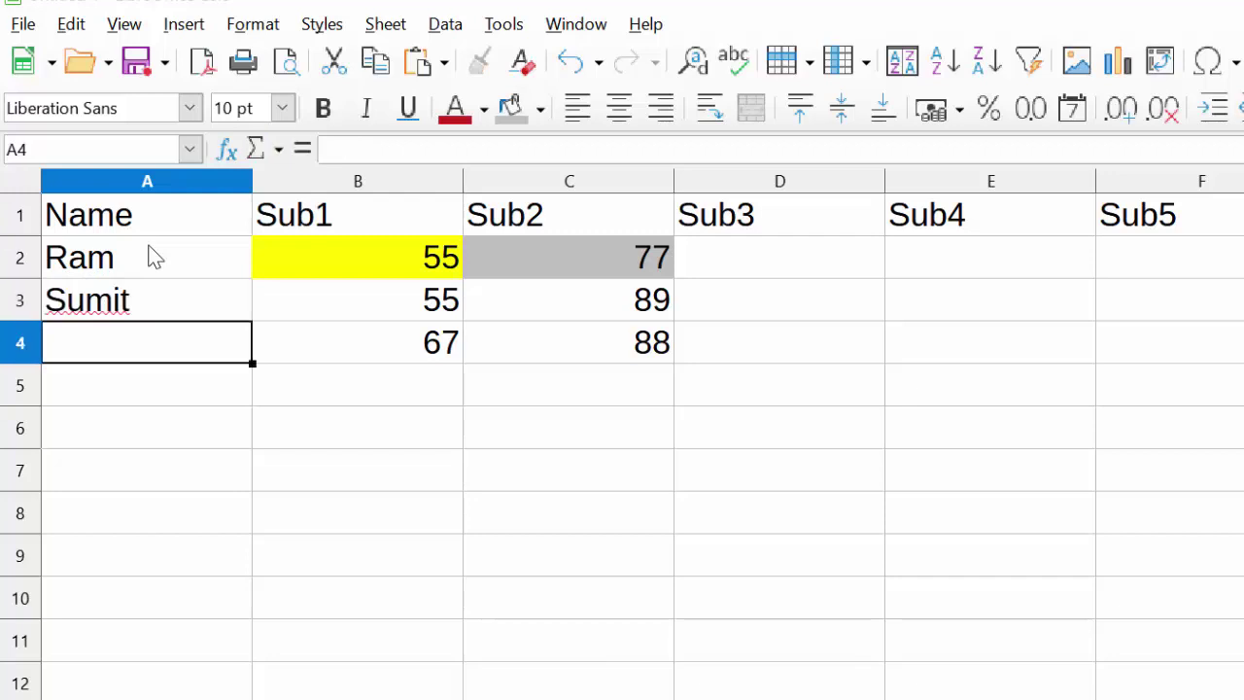
{"action": "type", "text": "Amit"}
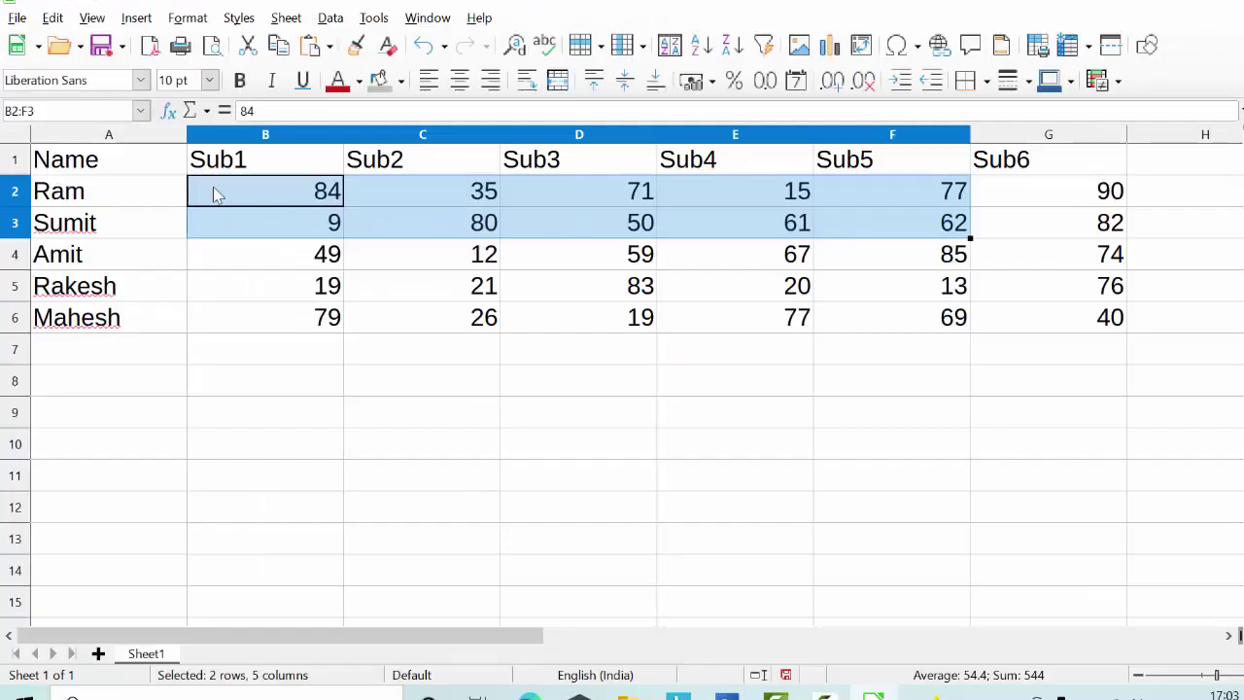
Step: Put borders around every cell of the A1:G6 marks table and zoom the view out
{"action": "left_click_drag", "start_coordinate": [108, 169], "coordinate": [423, 175]}
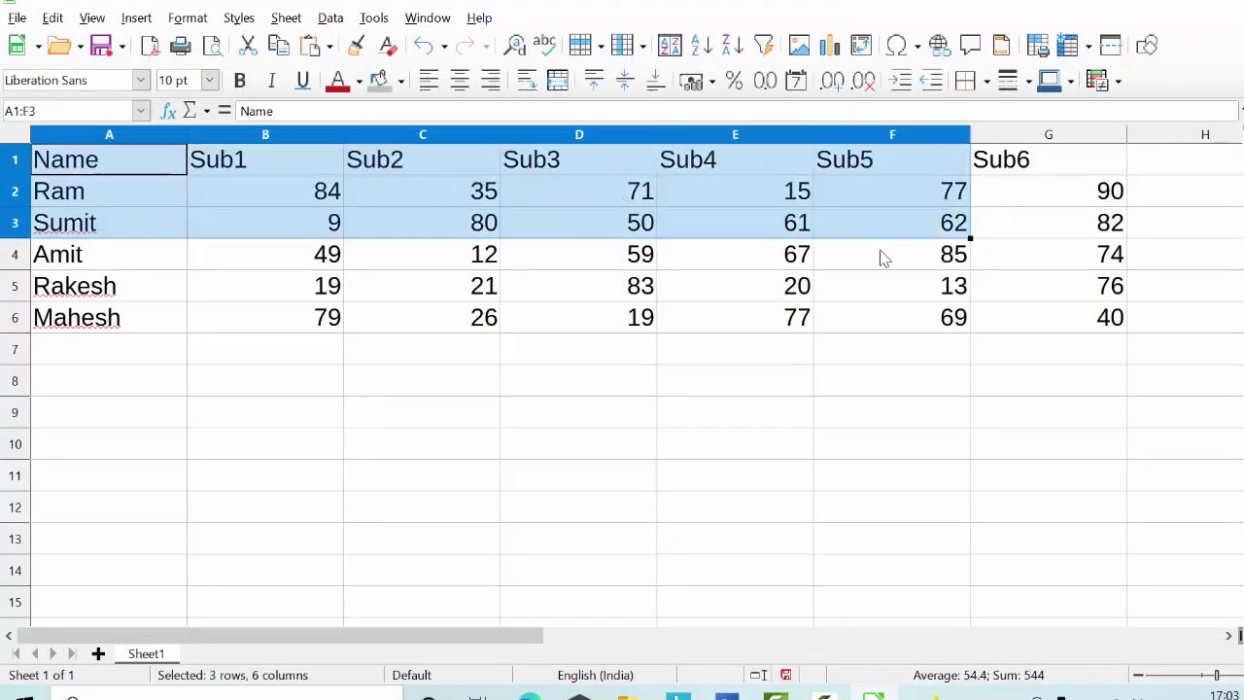
{"action": "left_click_drag", "start_coordinate": [423, 175], "coordinate": [1011, 326]}
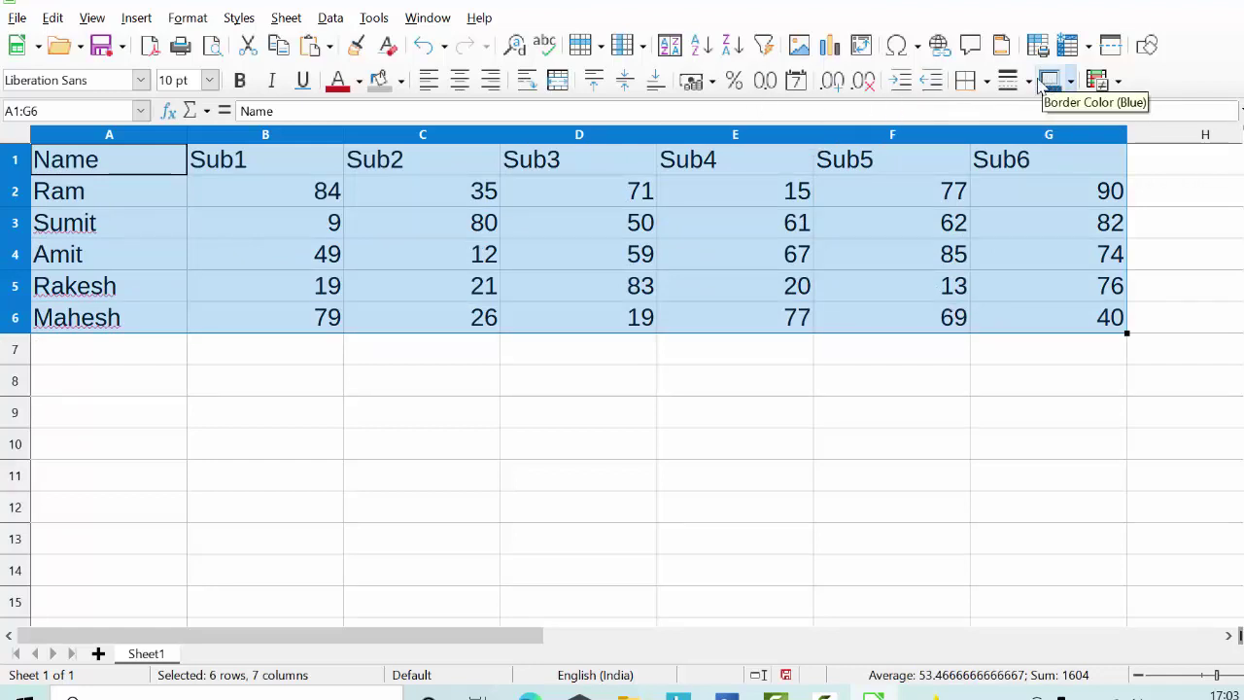
{"action": "left_click", "coordinate": [986, 80]}
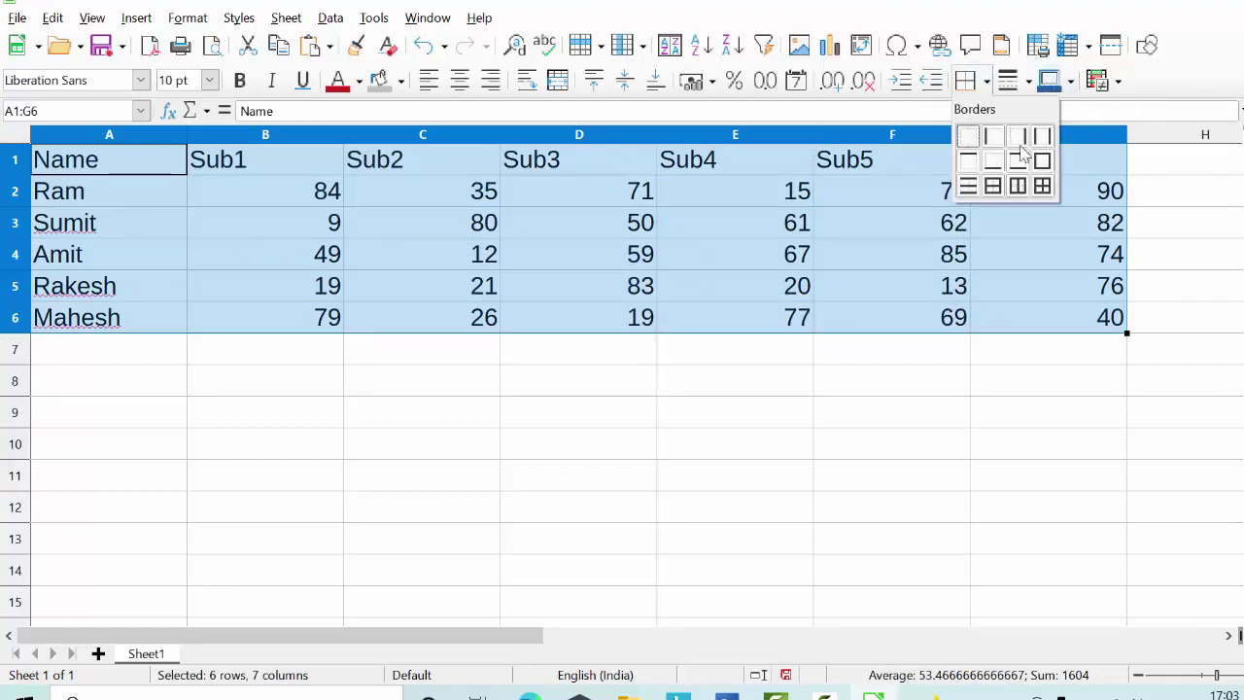
{"action": "left_click", "coordinate": [1042, 186]}
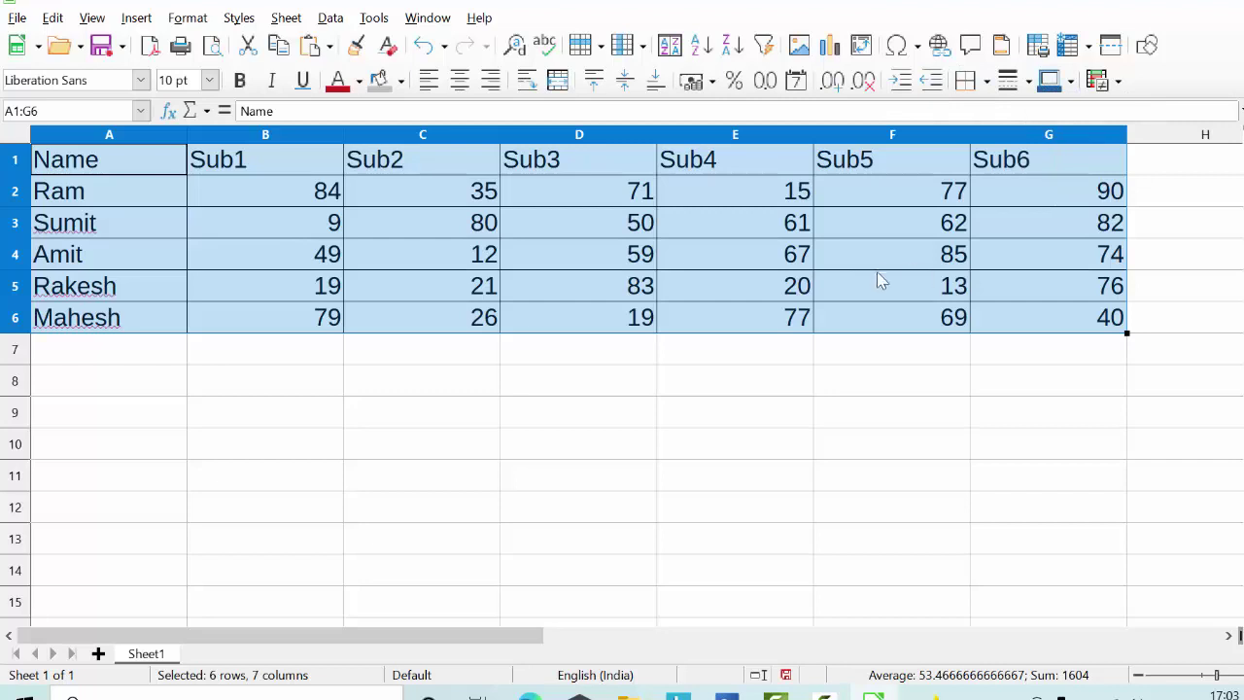
{"action": "left_click", "coordinate": [1138, 675]}
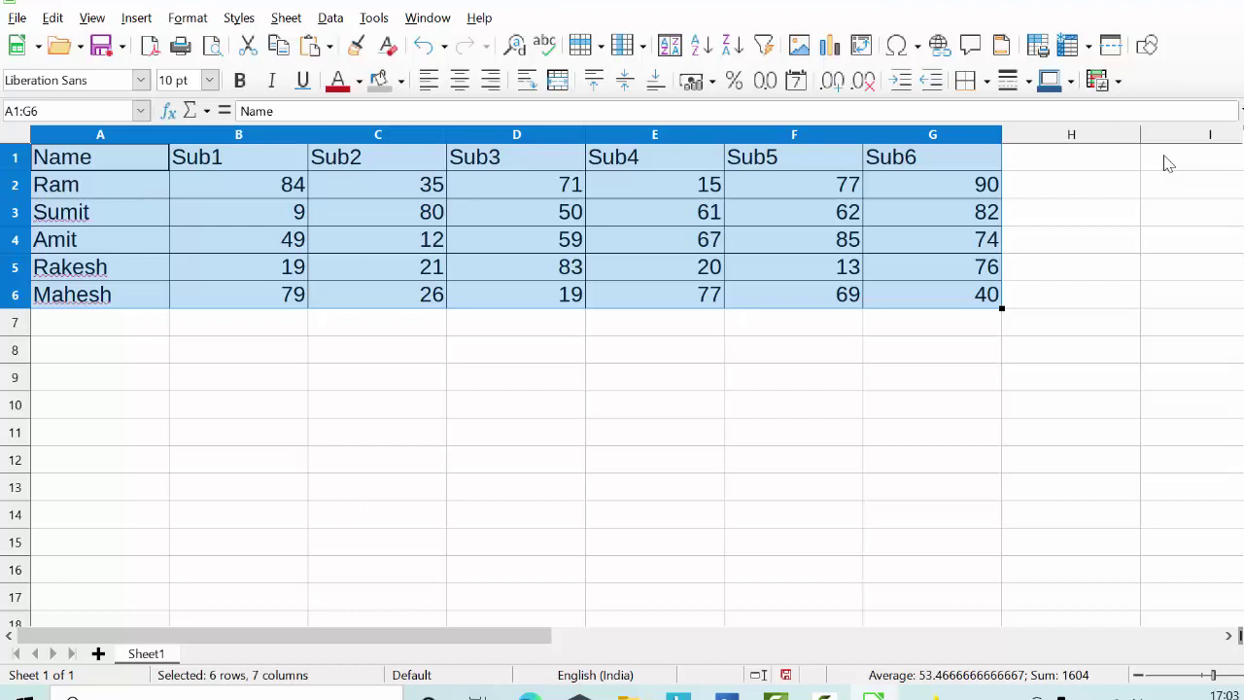
Step: Add the heading 'Total' in cell H1
{"action": "left_click", "coordinate": [1082, 161]}
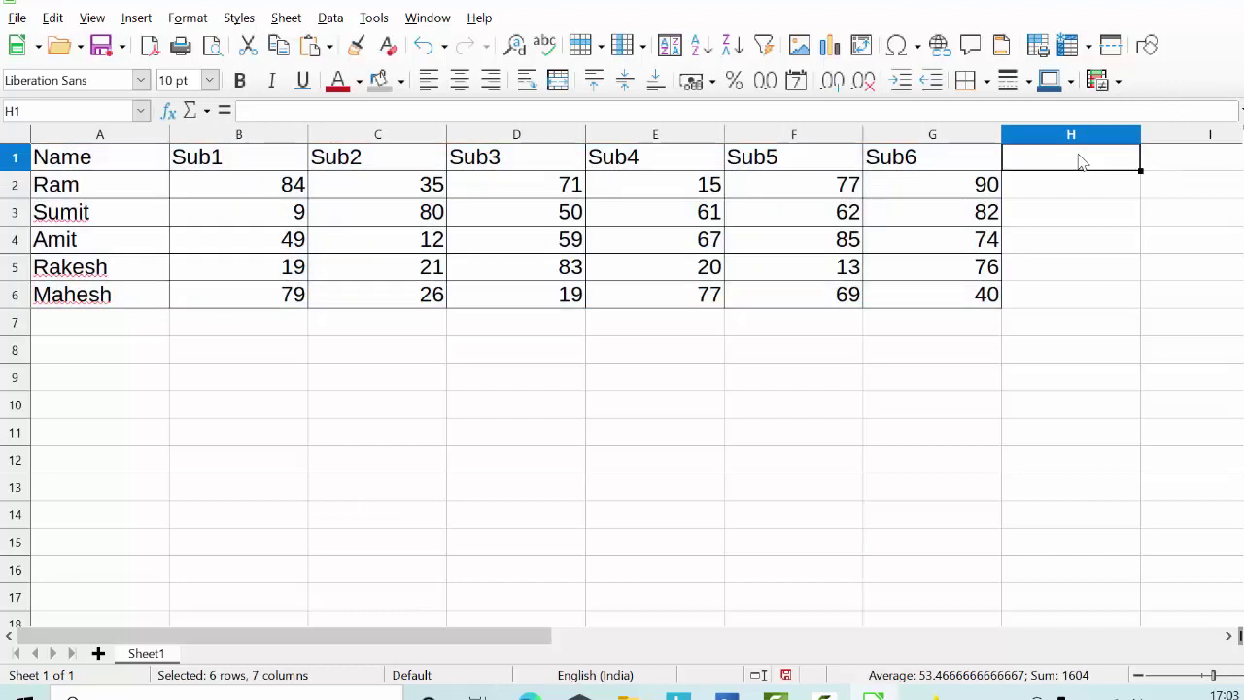
{"action": "type", "text": "T"}
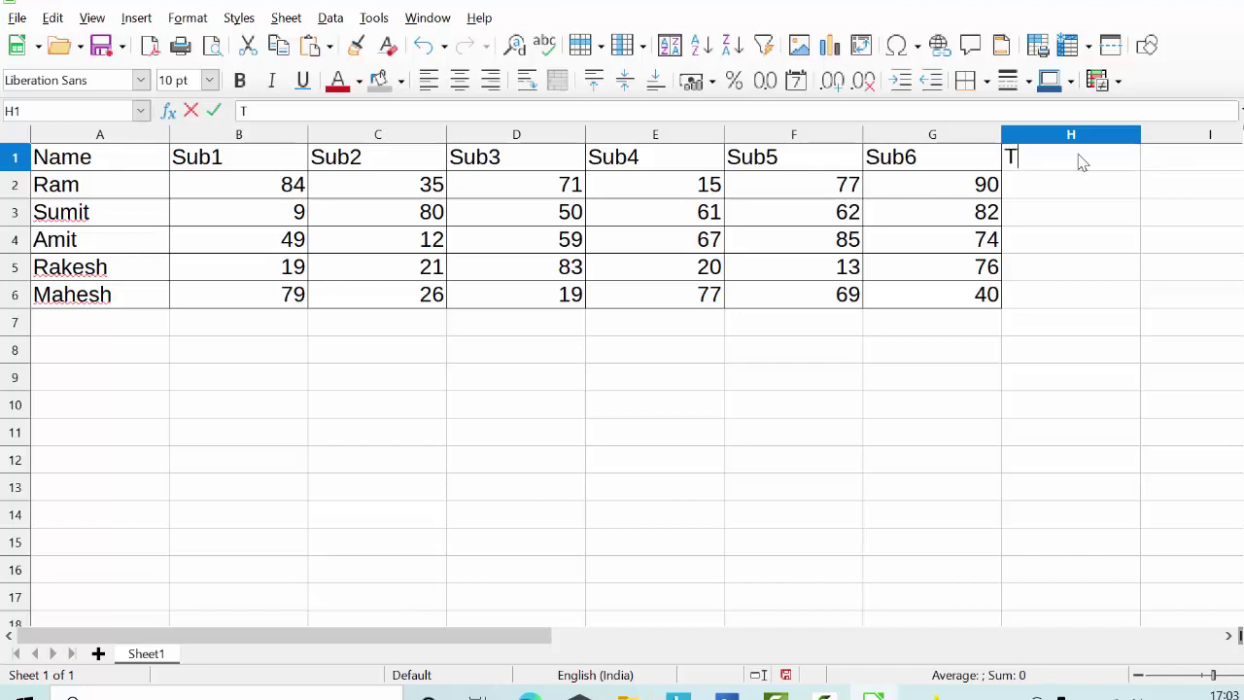
{"action": "type", "text": "otal"}
{"action": "left_click", "coordinate": [1060, 192]}
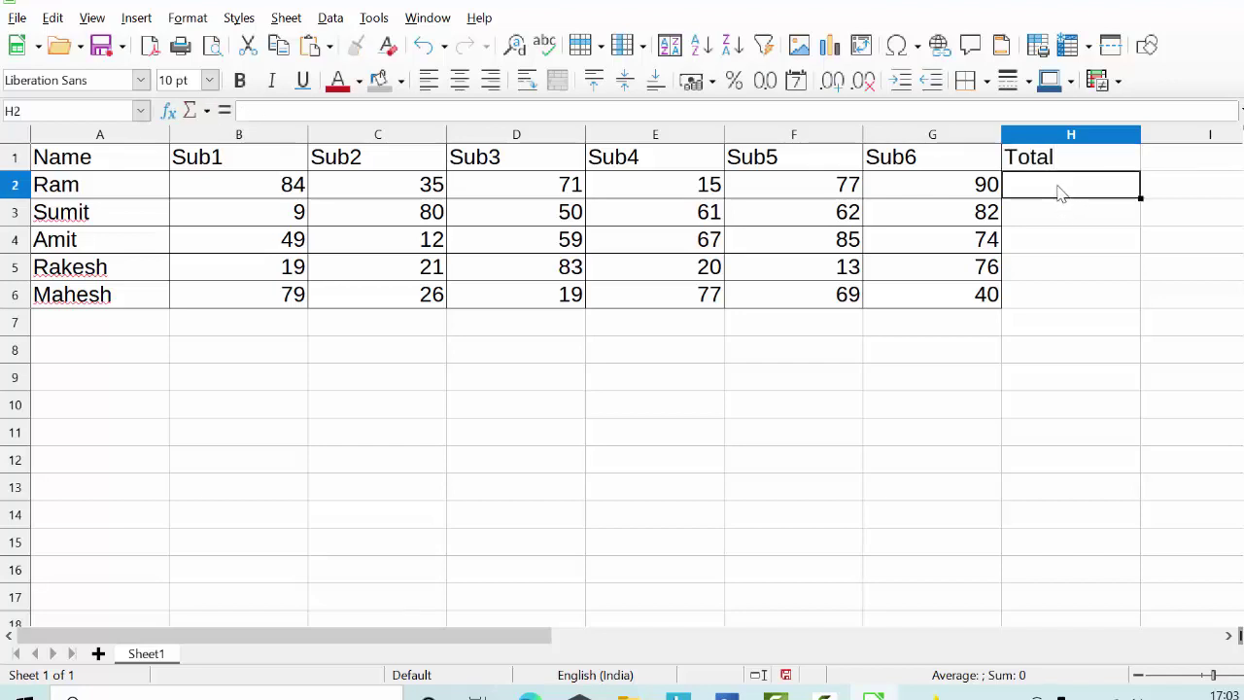
Step: Enter =b2+c2+d2+e2+f2+g2 in H2 to total the first student's marks, giving 372
{"action": "type", "text": "="}
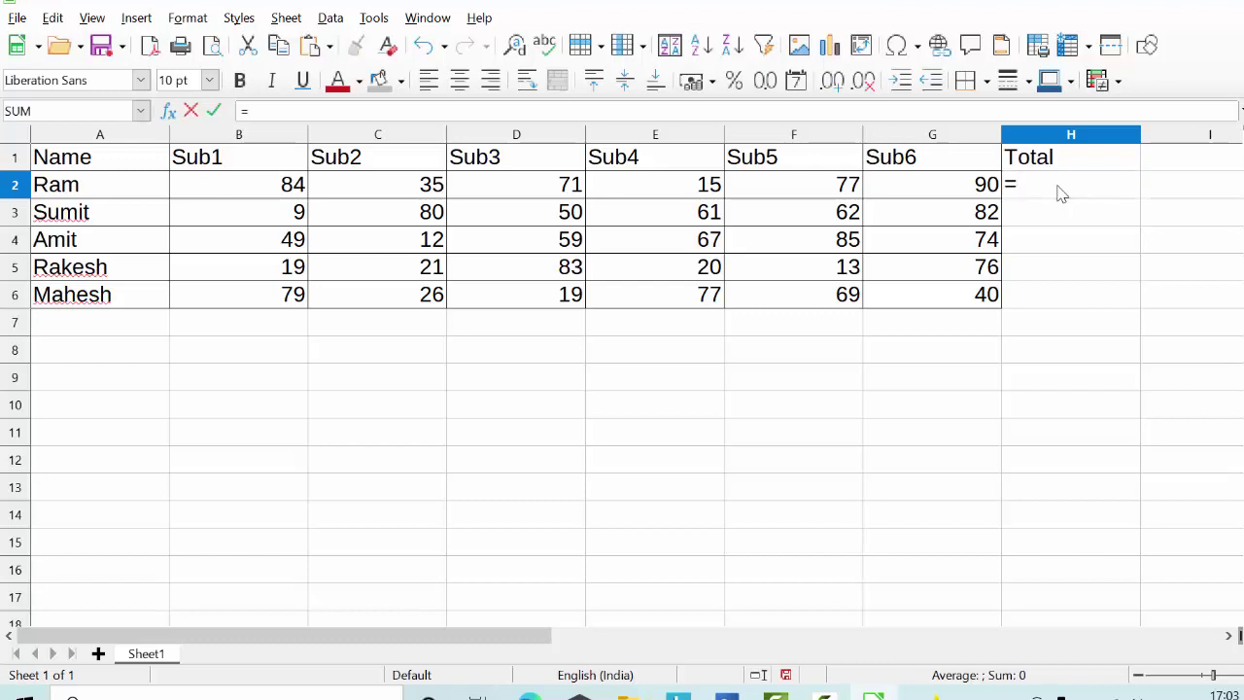
{"action": "key", "text": "BackSpace"}
{"action": "type", "text": "="}
{"action": "type", "text": "b"}
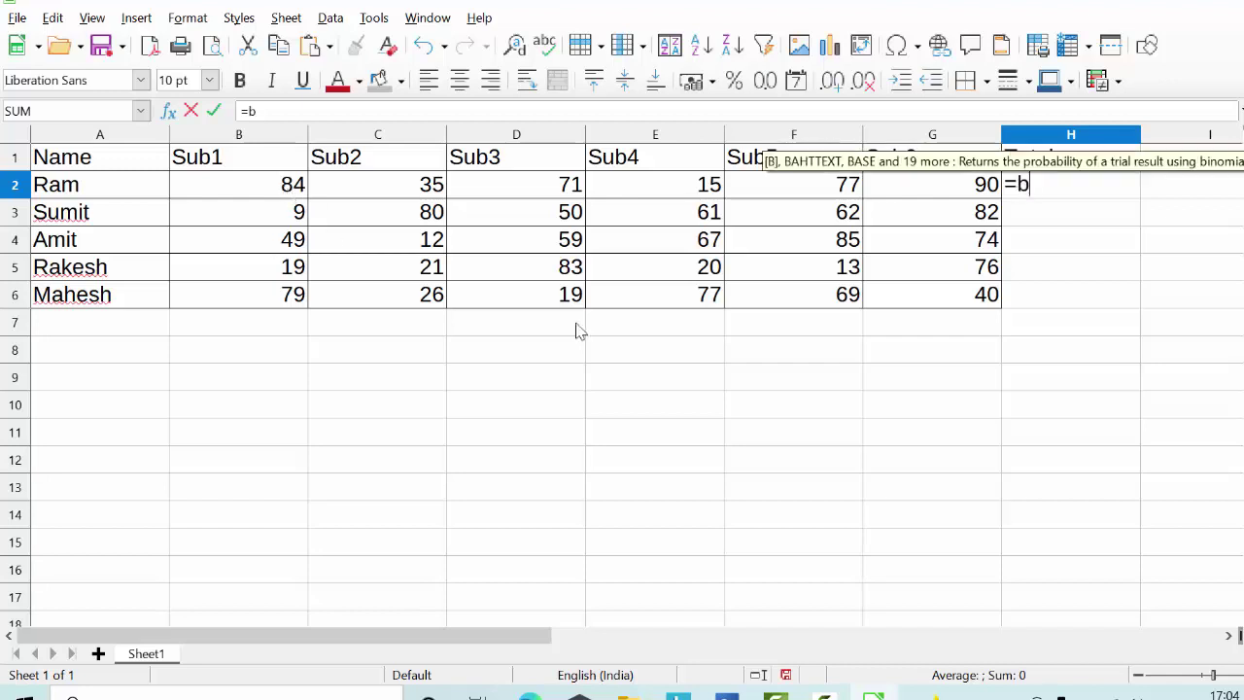
{"action": "type", "text": "2+"}
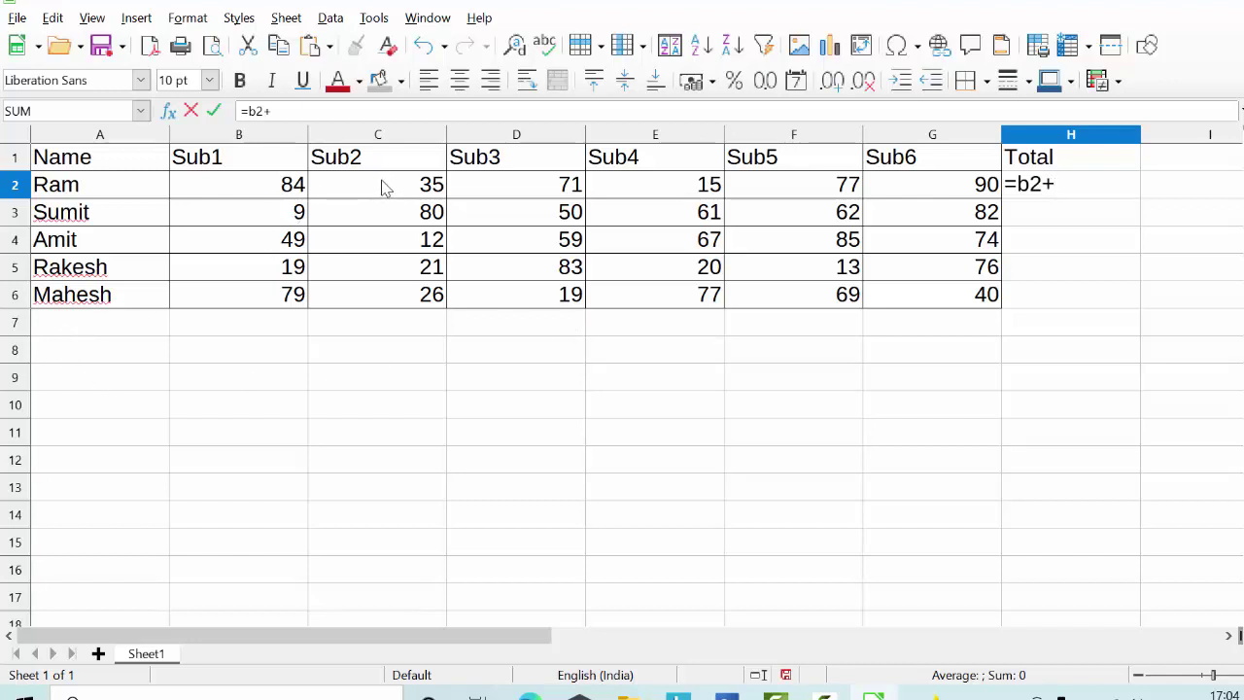
{"action": "type", "text": "c2+"}
{"action": "type", "text": "d"}
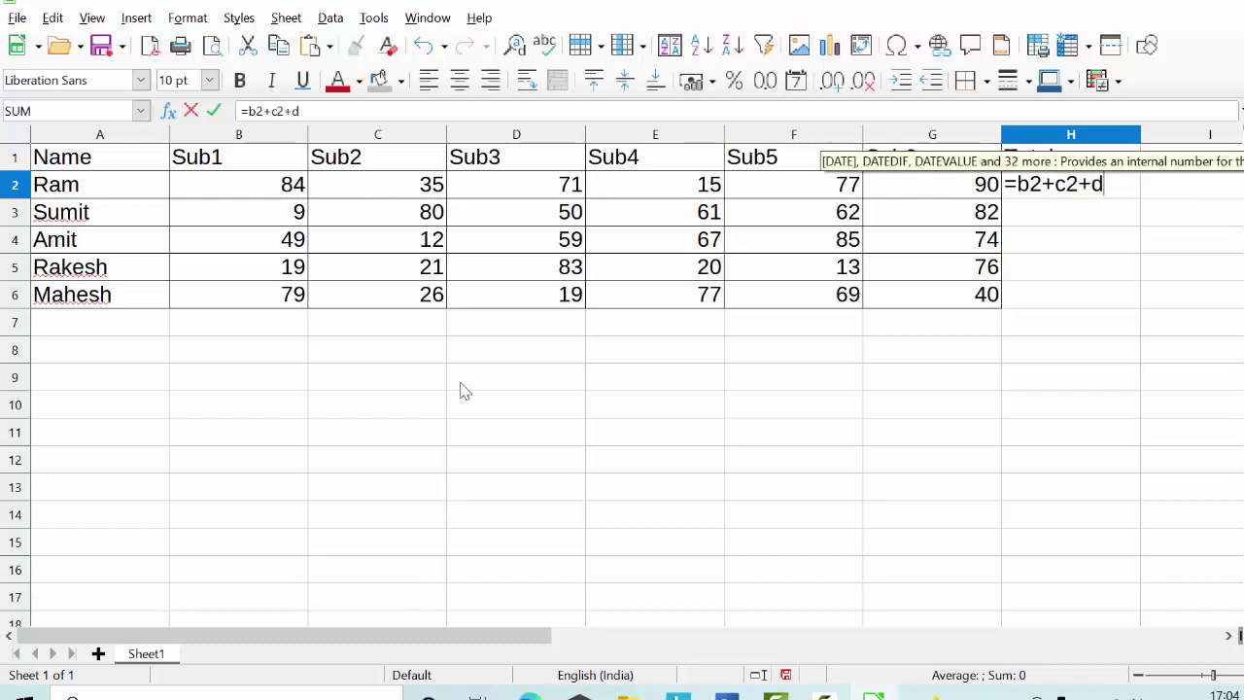
{"action": "type", "text": "2"}
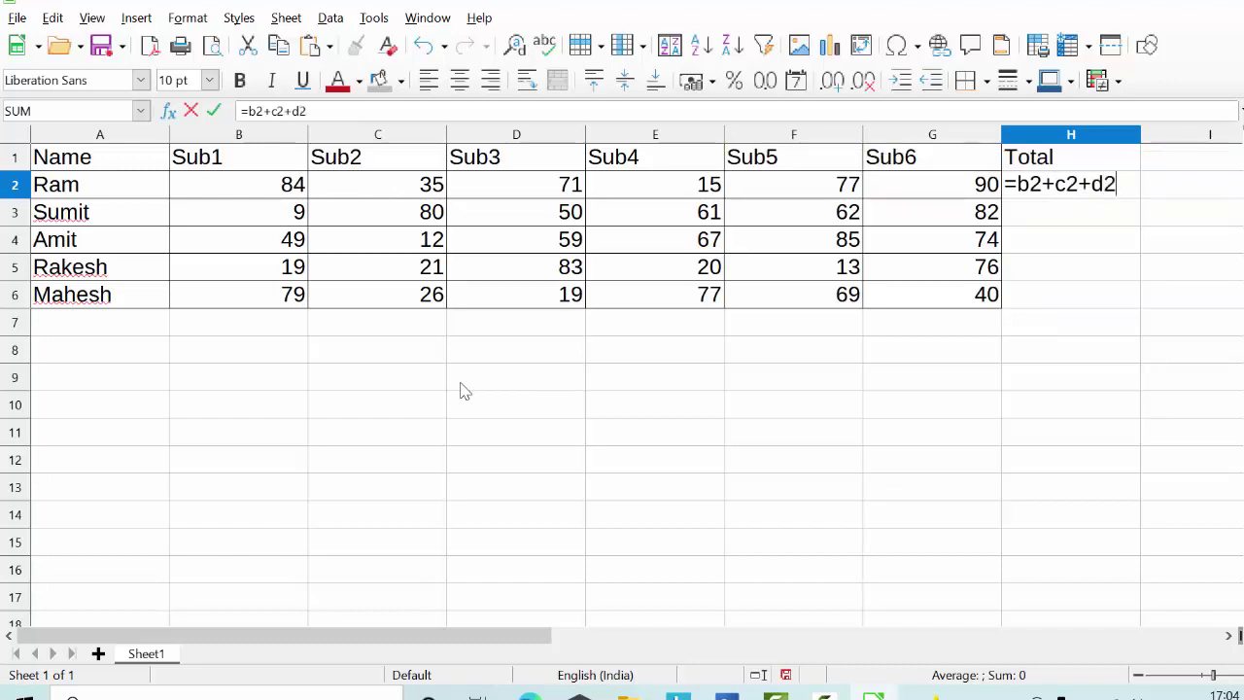
{"action": "type", "text": "+e2+"}
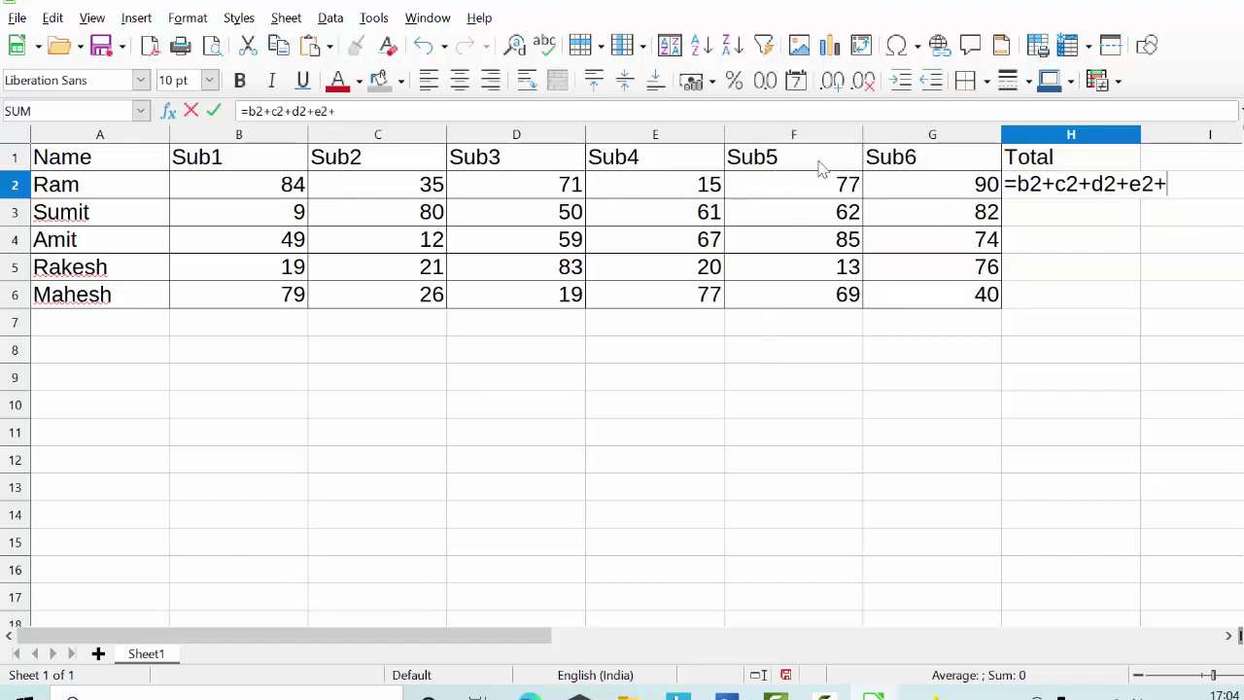
{"action": "type", "text": "f2"}
{"action": "type", "text": "+g2"}
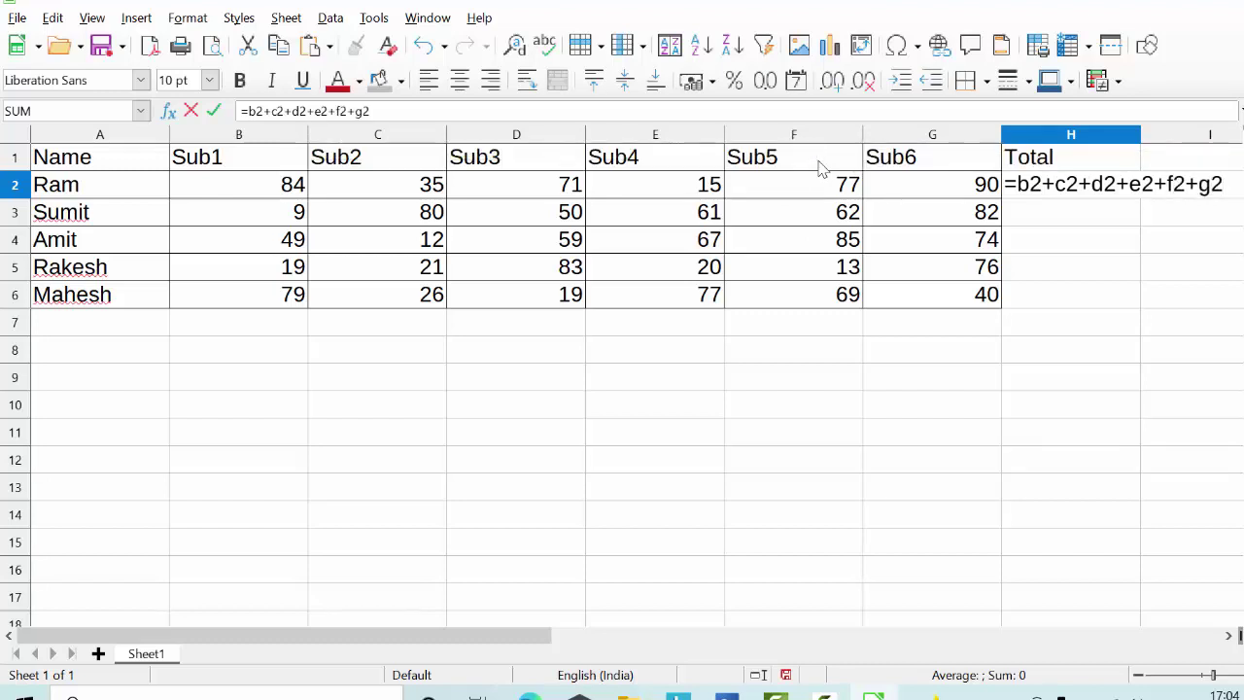
{"action": "key", "text": "Return"}
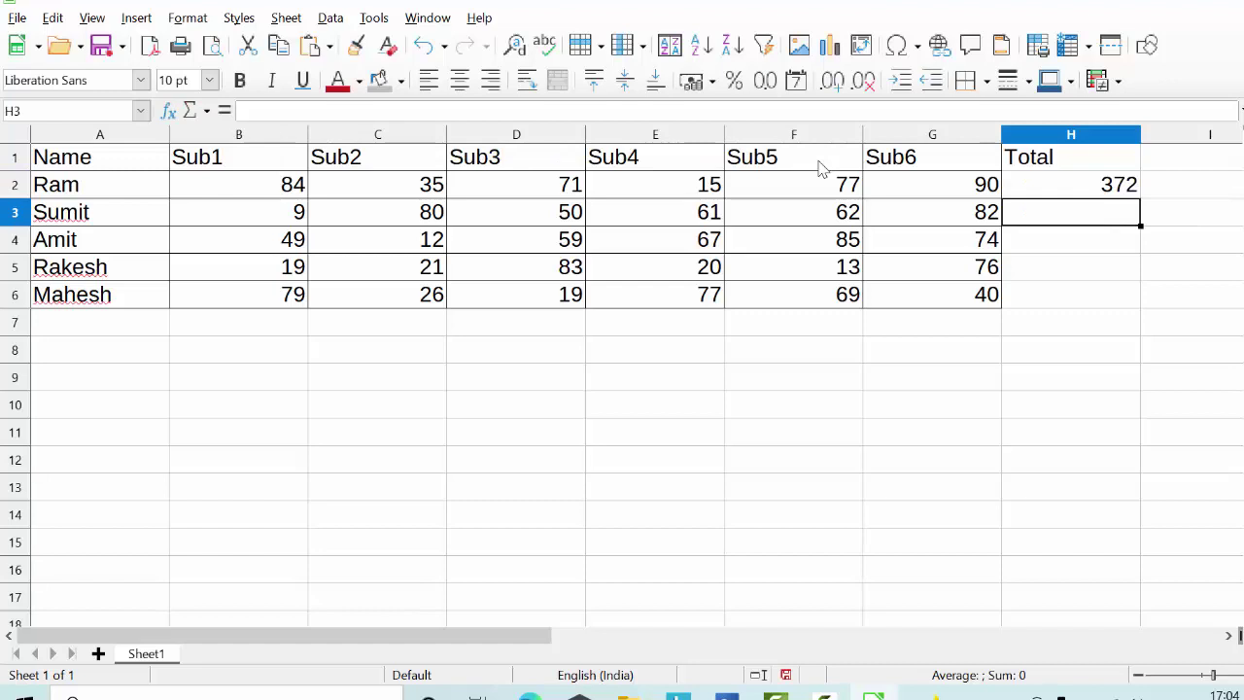
Step: Clear H2's addition formula and enter an incomplete =sum, which shows #NAME?
{"action": "left_click", "coordinate": [1094, 192]}
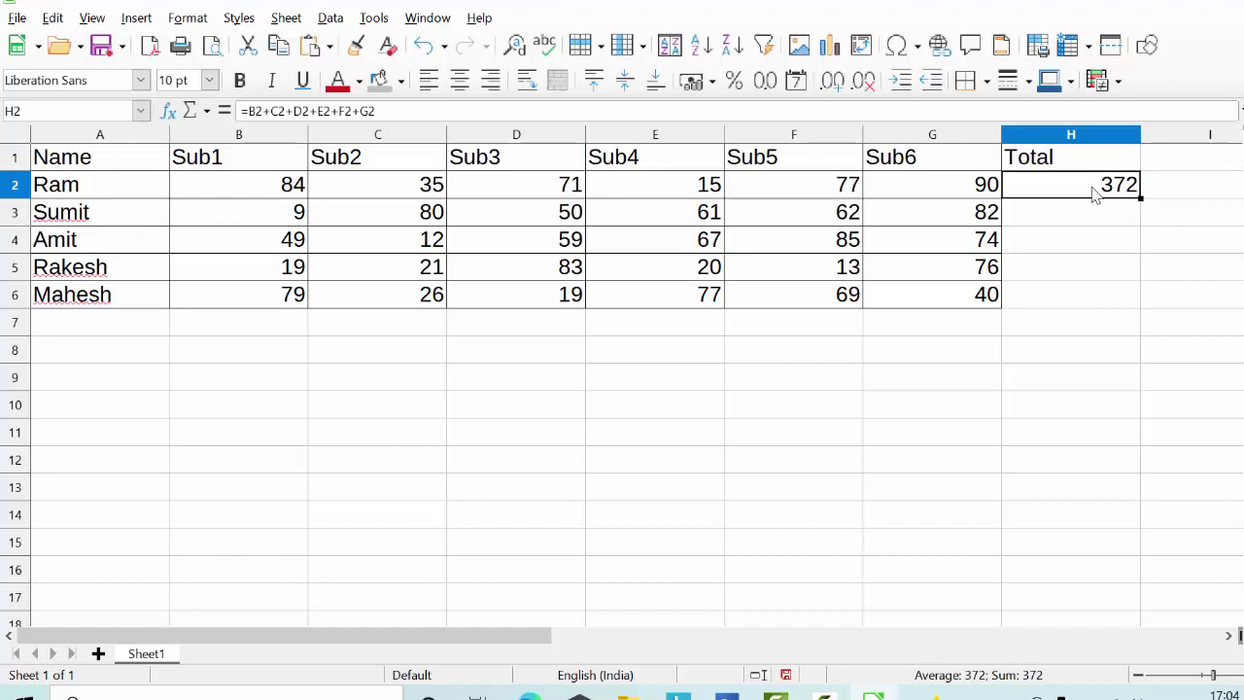
{"action": "key", "text": "BackSpace"}
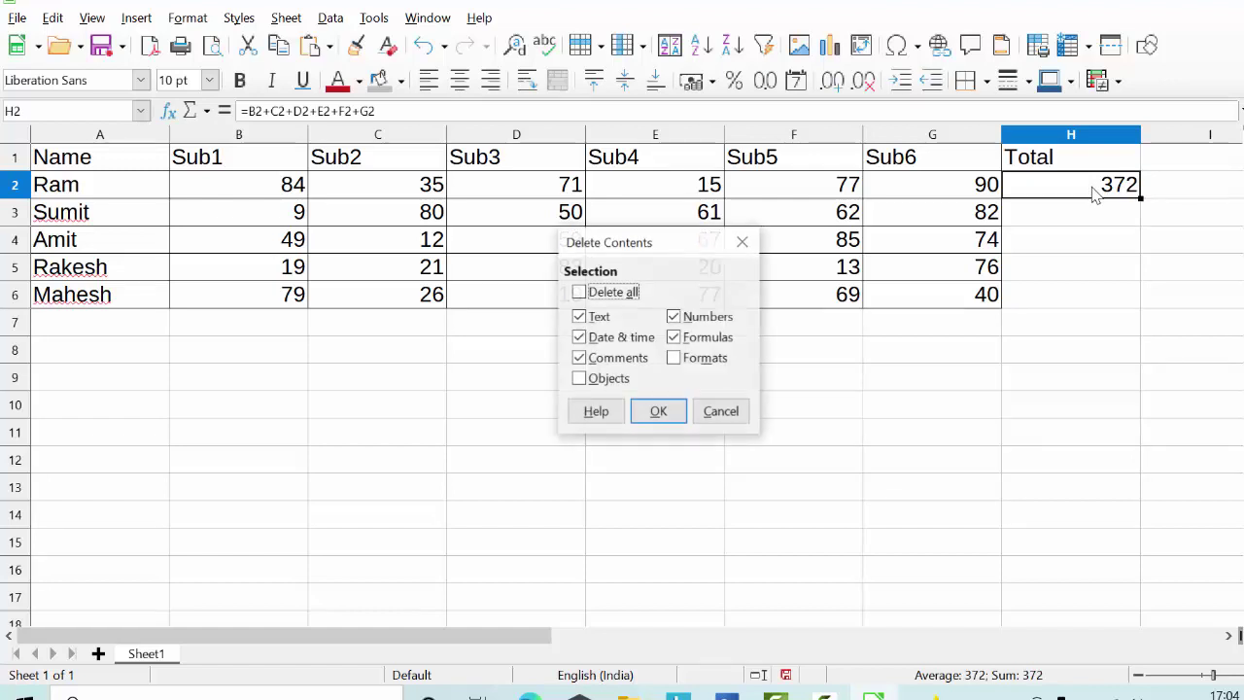
{"action": "left_click", "coordinate": [658, 411]}
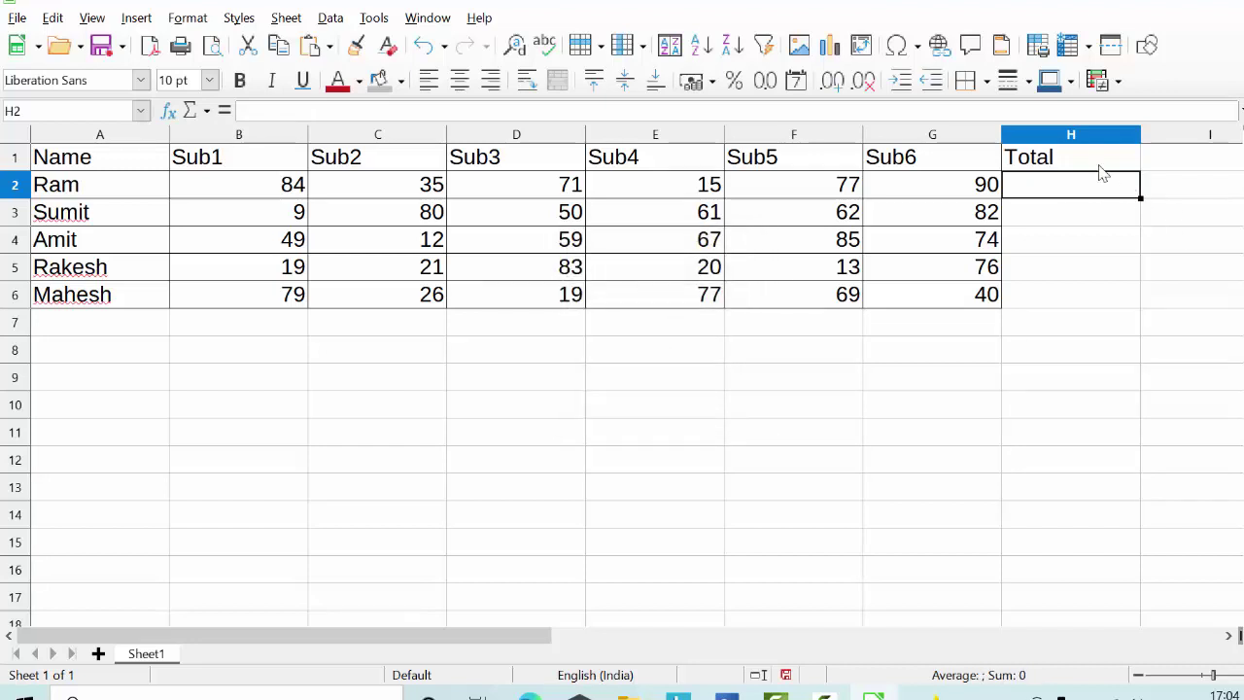
{"action": "type", "text": "=s"}
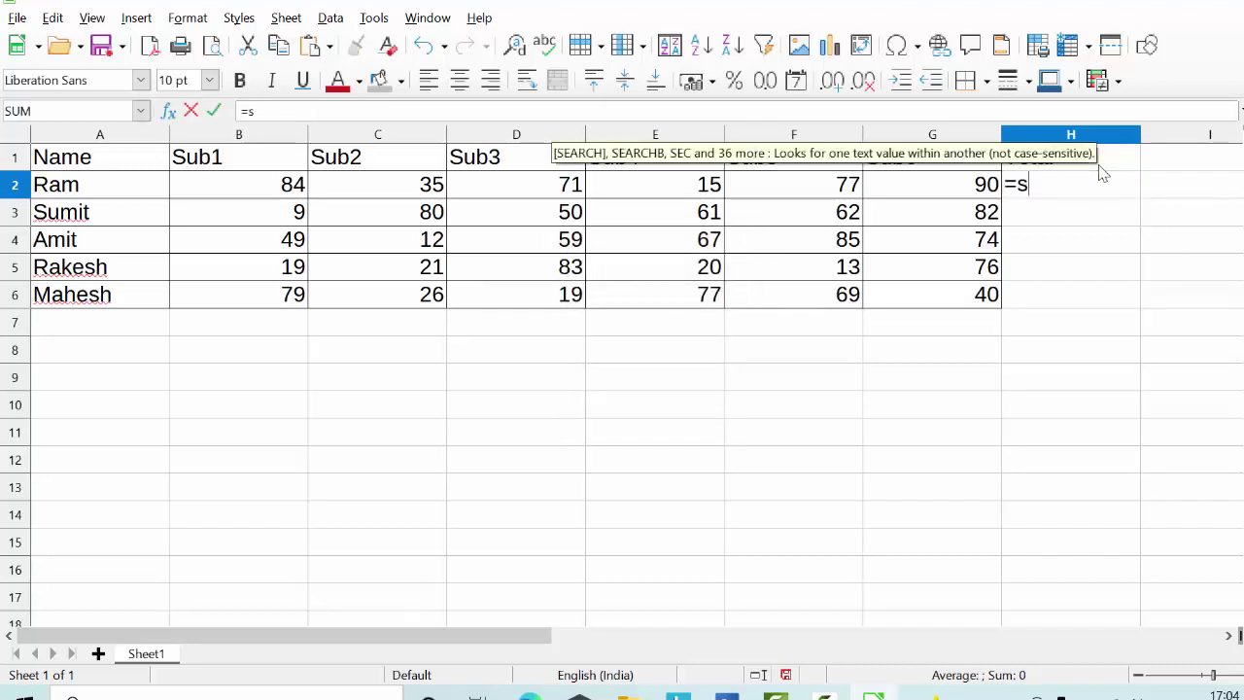
{"action": "type", "text": "um"}
{"action": "key", "text": "Tab"}
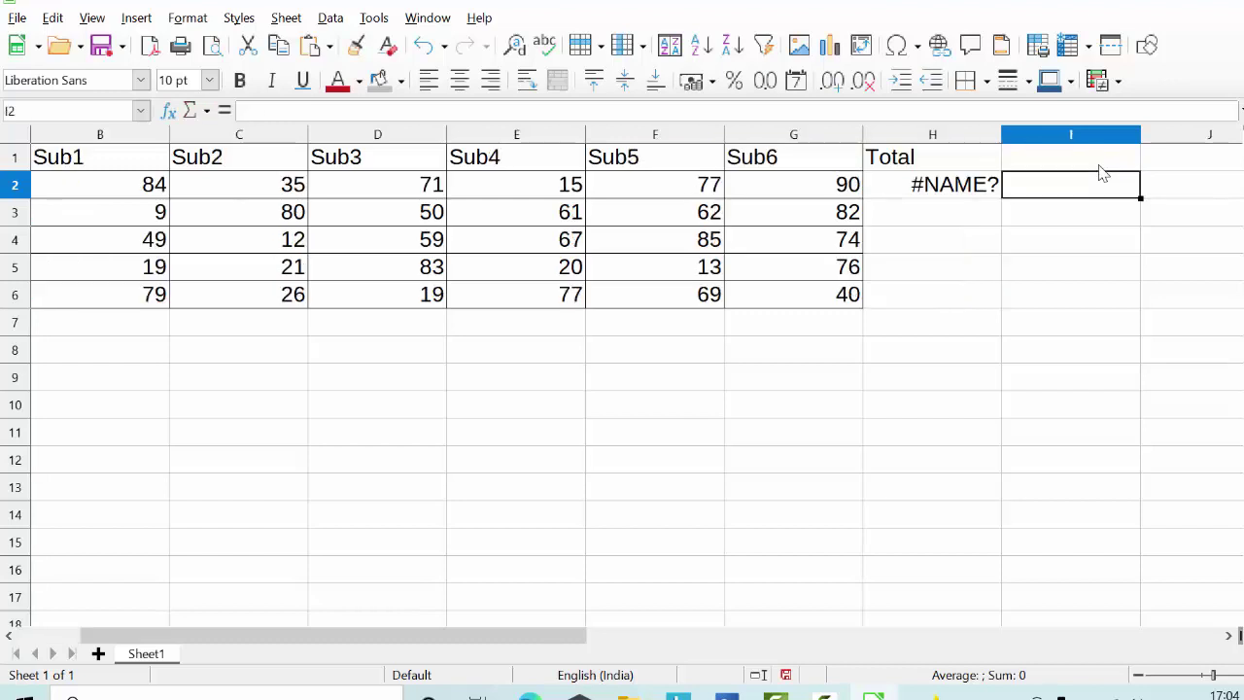
Step: Delete the #NAME? error so H2 is empty again
{"action": "left_click", "coordinate": [956, 194]}
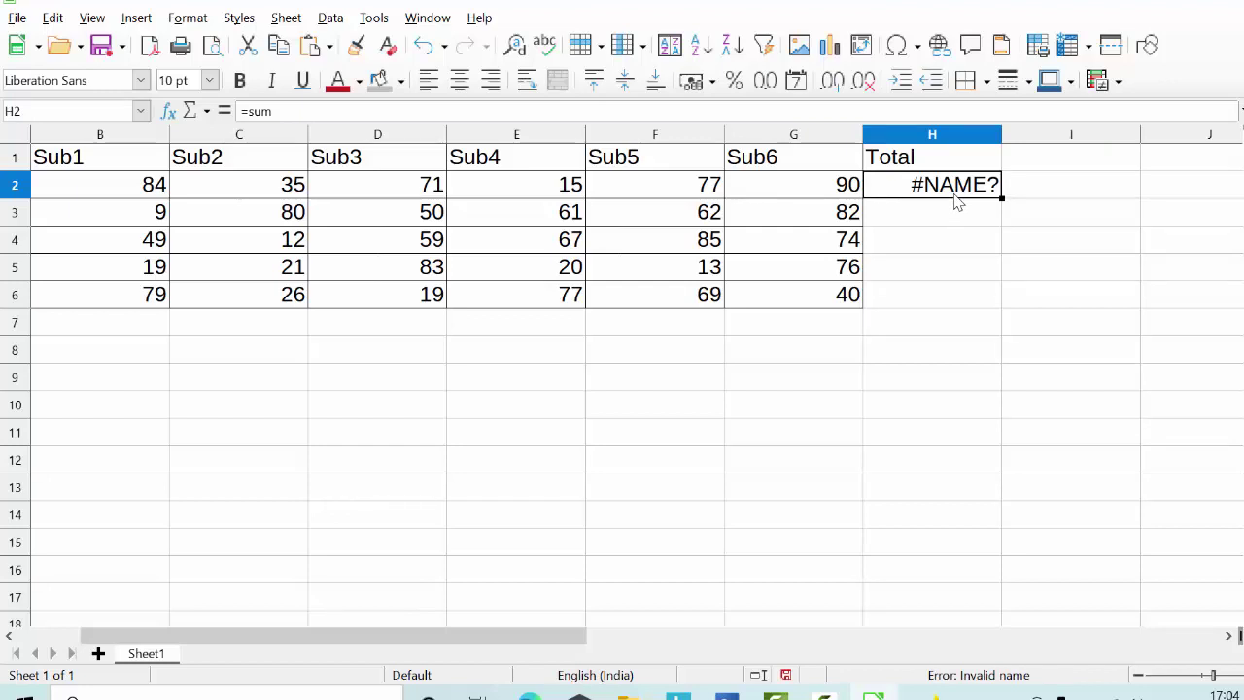
{"action": "key", "text": "BackSpace"}
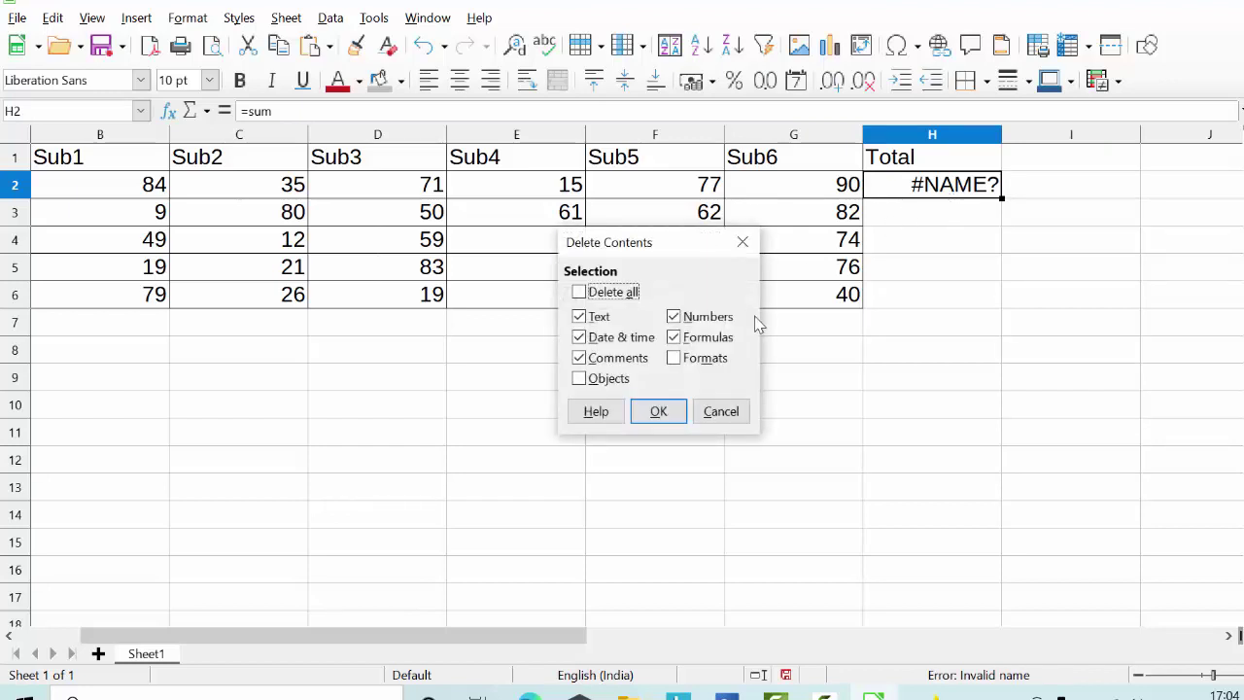
{"action": "left_click", "coordinate": [684, 411]}
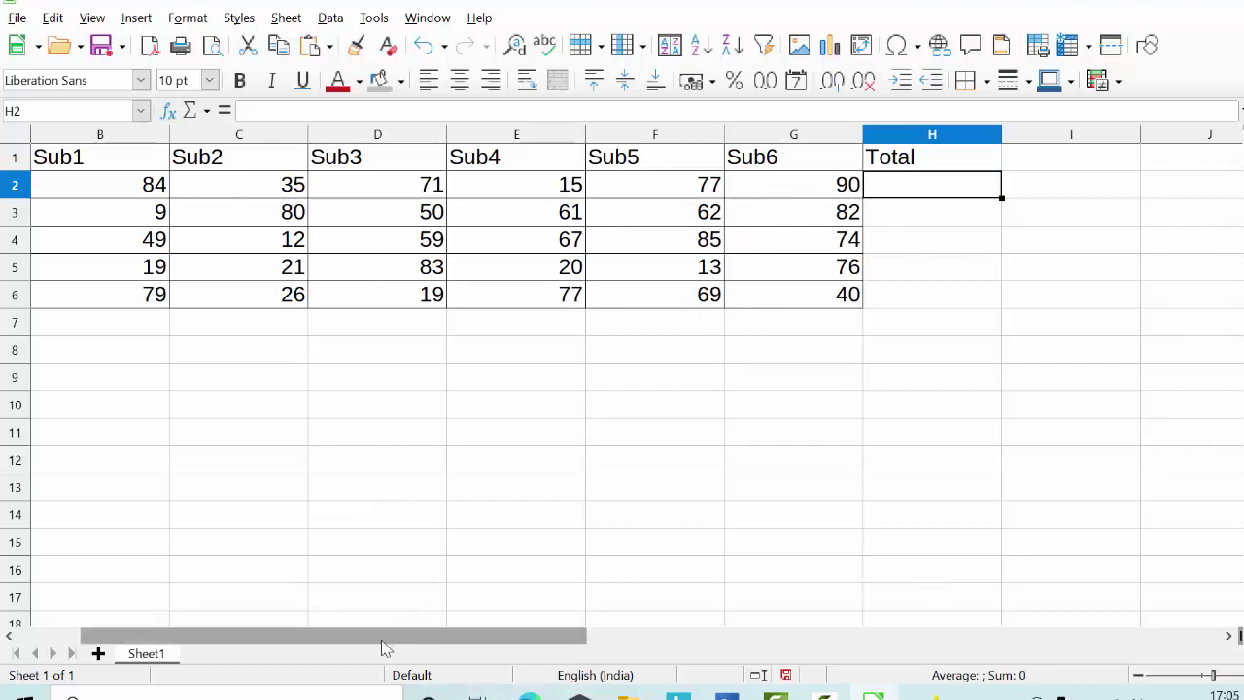
Step: Enter =SUM(B2:G2) in H2 so Ram's total shows 372, then recheck the formula
{"action": "left_click_drag", "start_coordinate": [383, 639], "coordinate": [348, 641]}
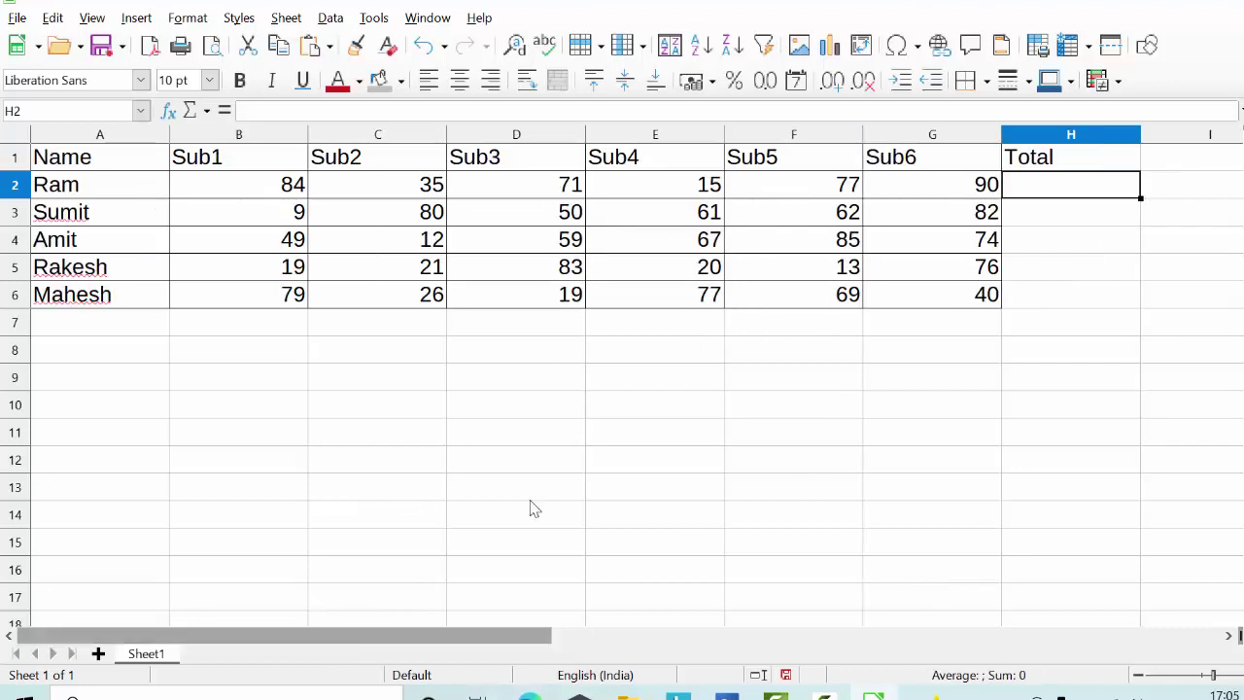
{"action": "type", "text": "=s"}
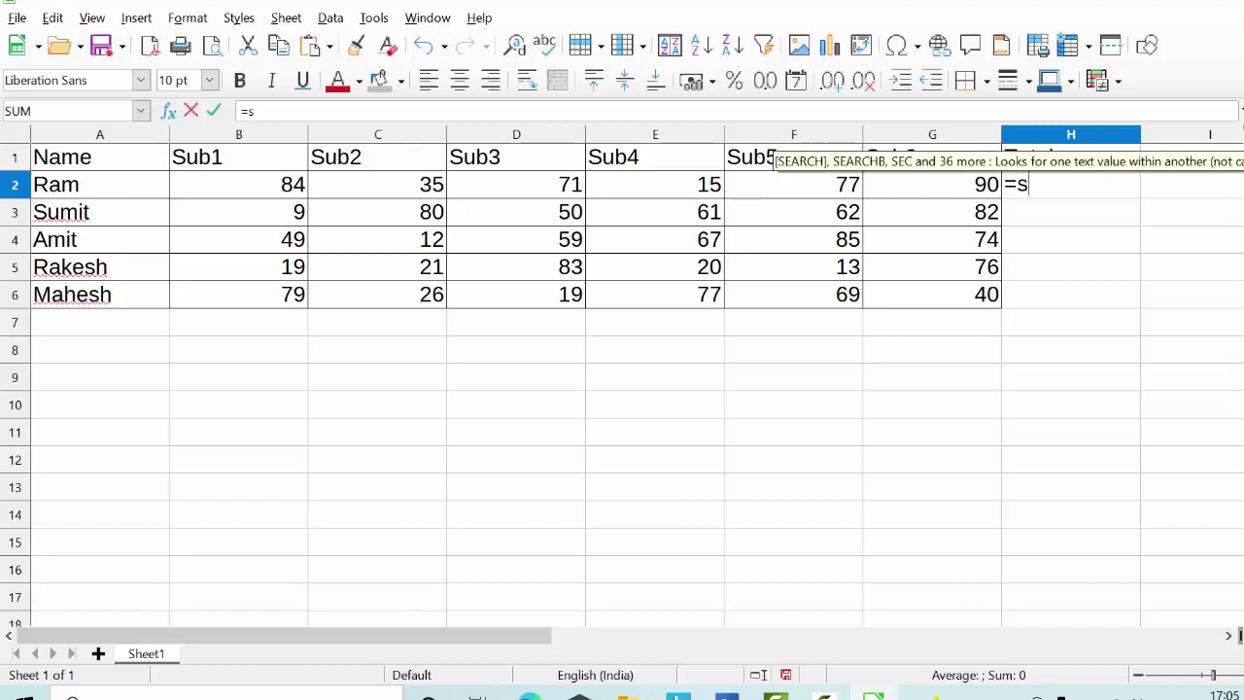
{"action": "type", "text": "um"}
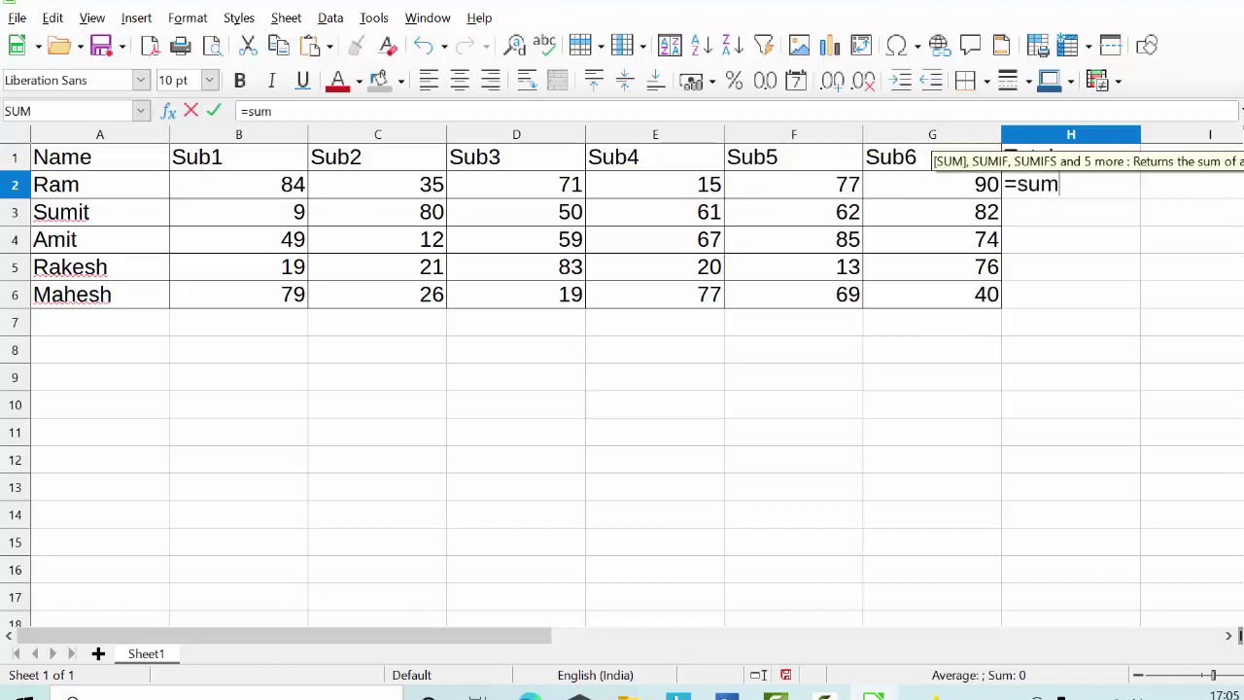
{"action": "type", "text": "("}
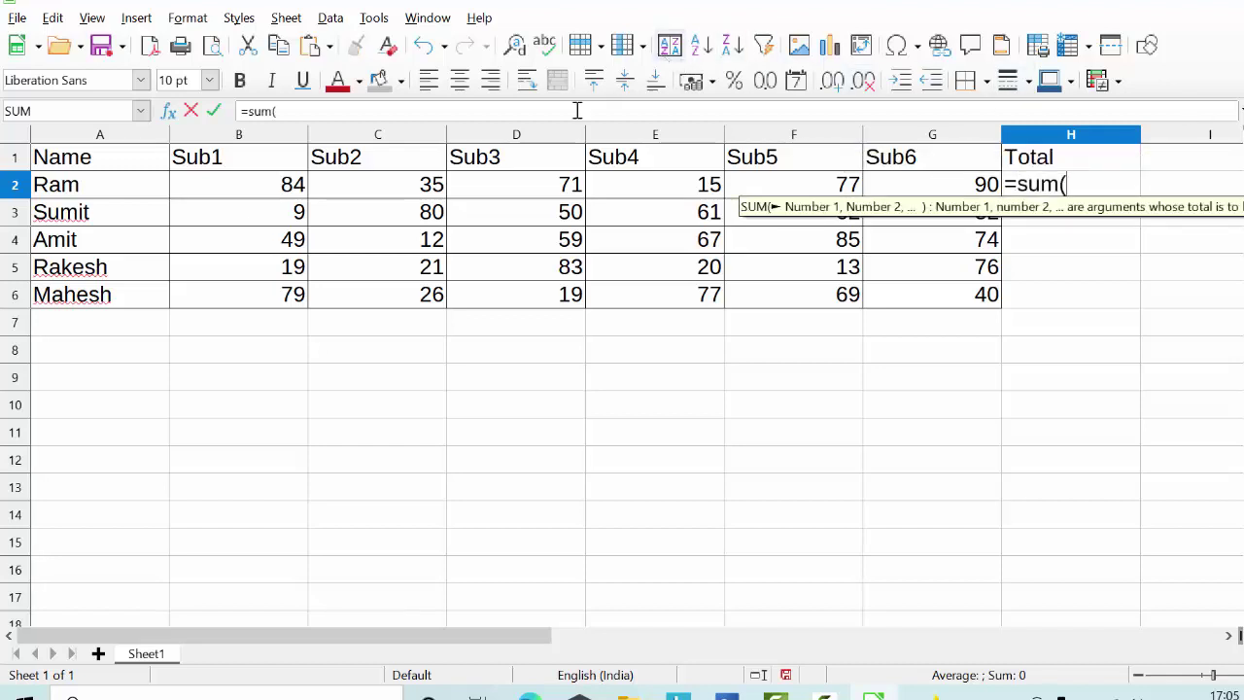
{"action": "left_click", "coordinate": [285, 189]}
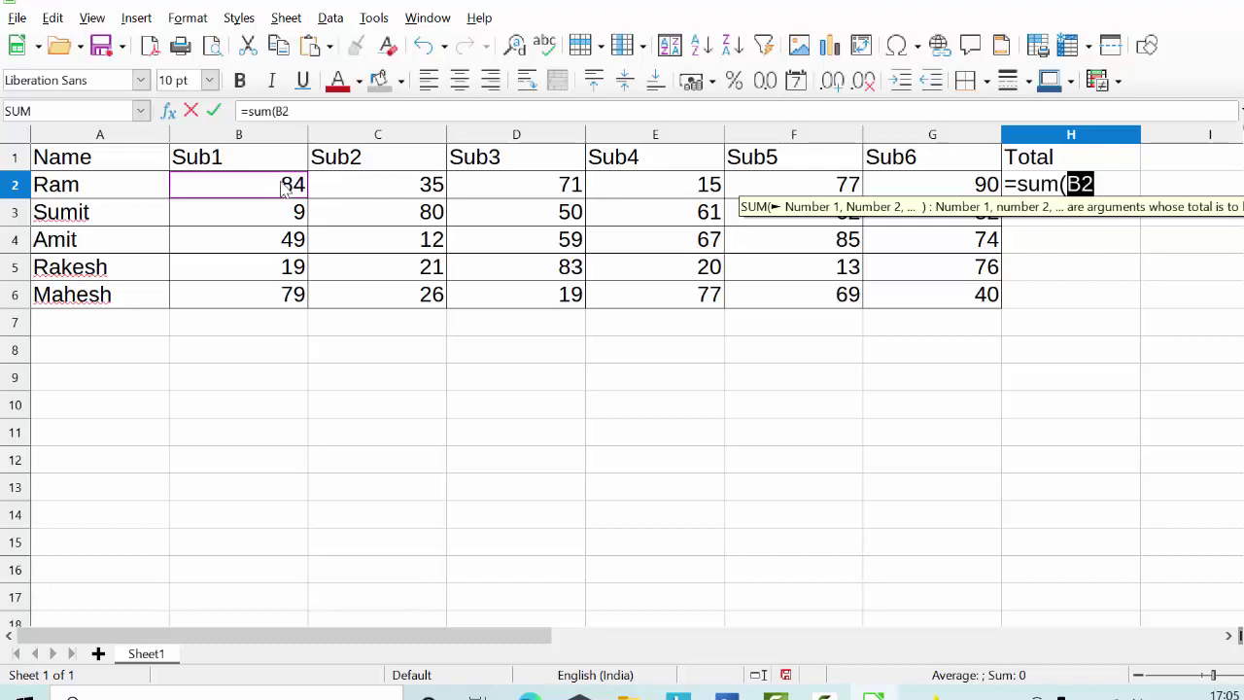
{"action": "mouse_move", "coordinate": [285, 189]}
{"action": "left_mouse_down"}
{"action": "mouse_move", "coordinate": [818, 219]}
{"action": "mouse_move", "coordinate": [923, 183]}
{"action": "left_mouse_up"}
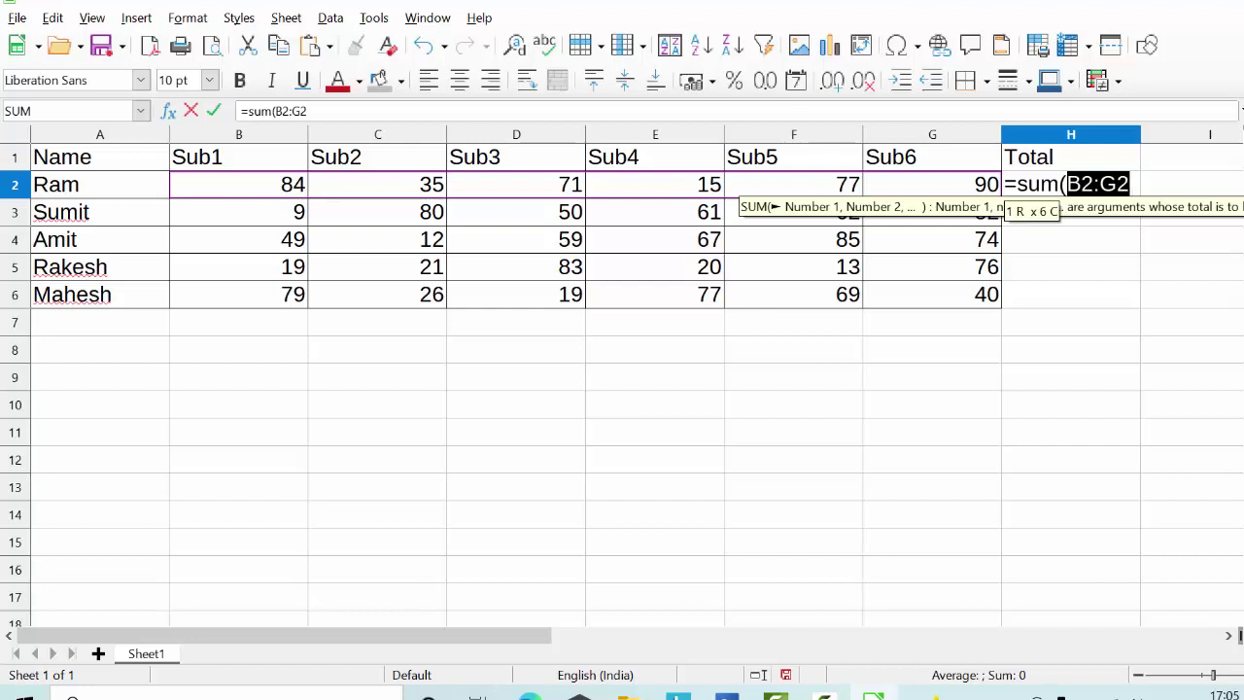
{"action": "type", "text": ")"}
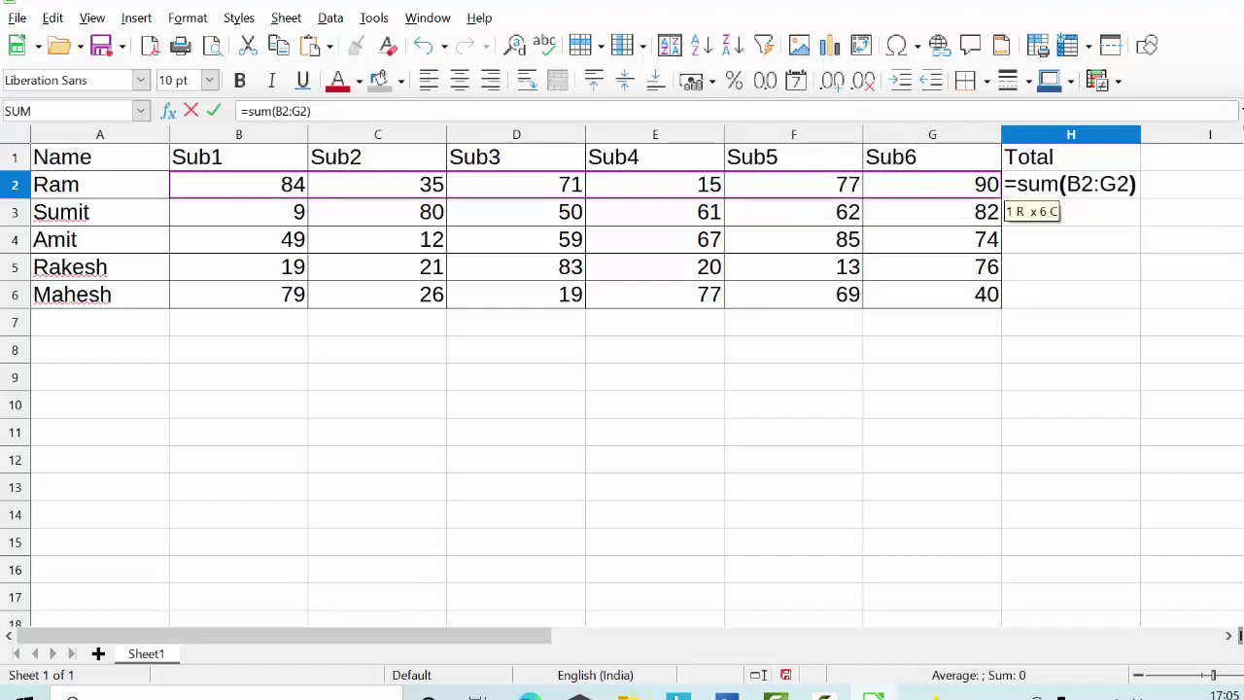
{"action": "key", "text": "Return"}
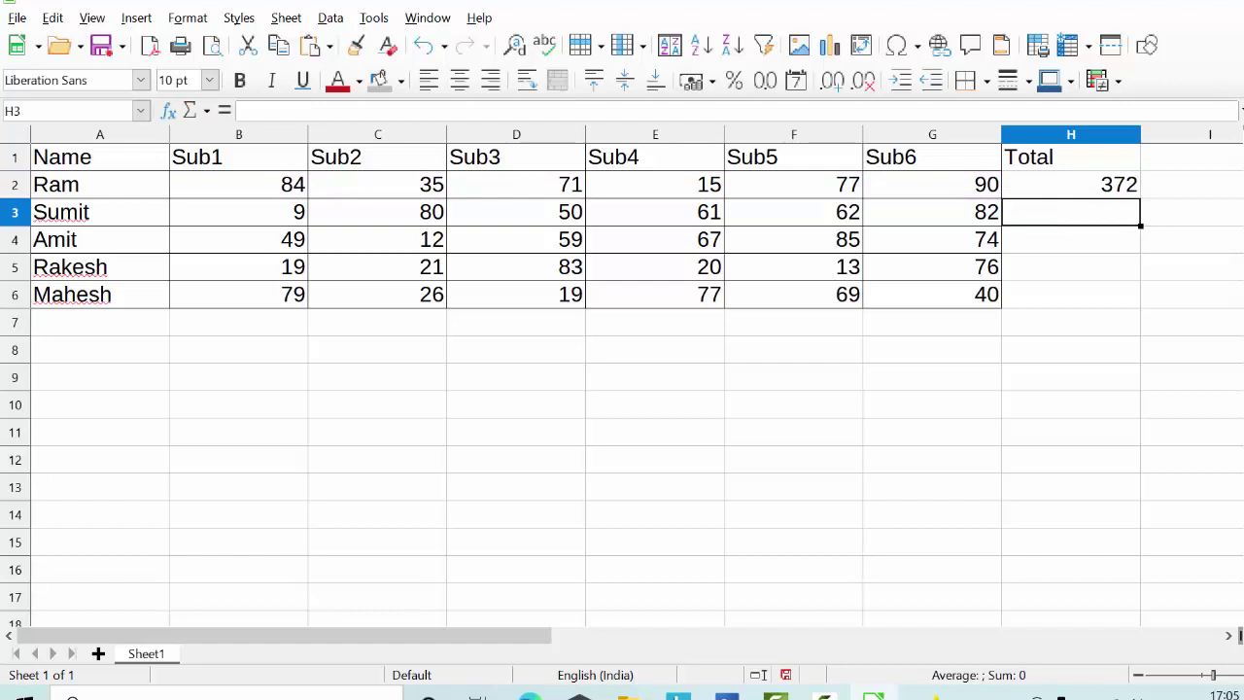
{"action": "double_click", "coordinate": [1066, 185]}
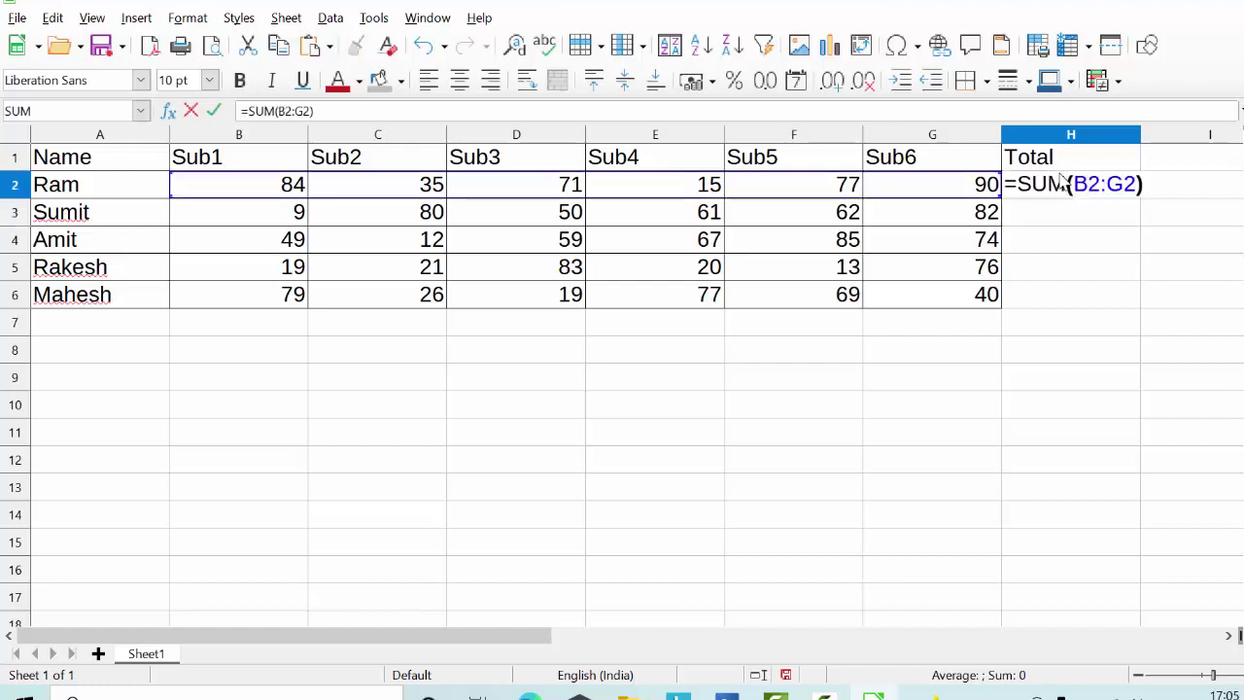
{"action": "key", "text": "Return"}
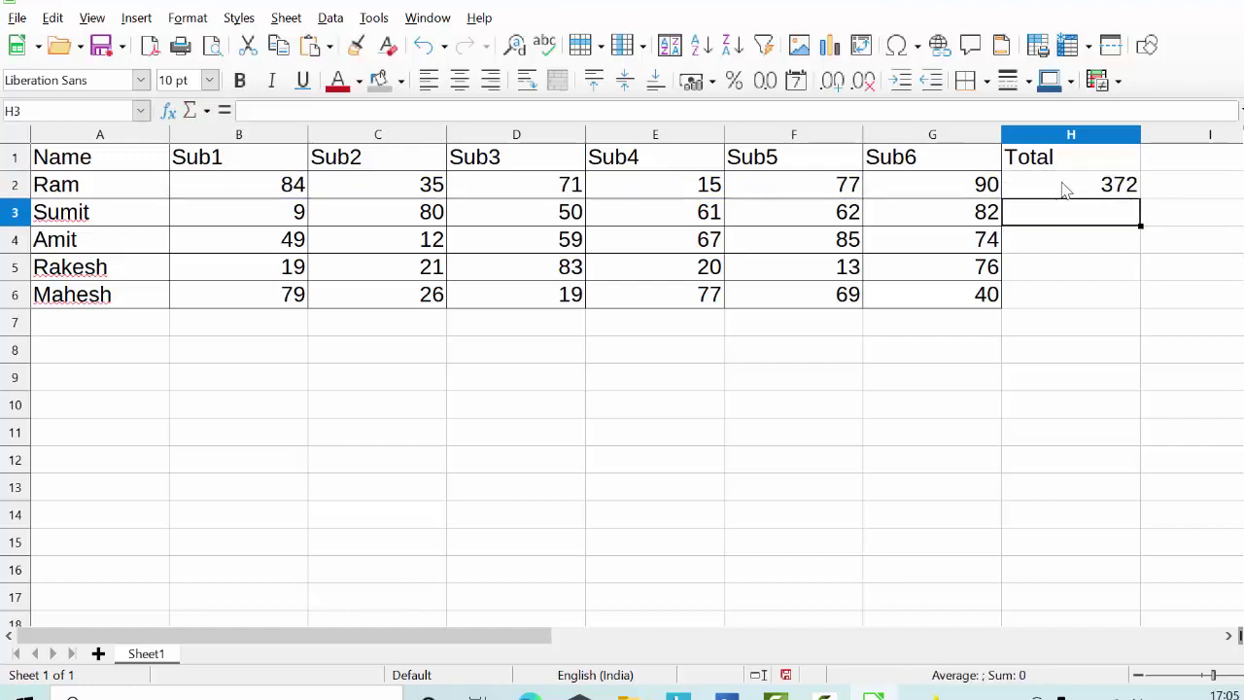
Step: Fill H2's total down to H6 (344, 346, 232, 310) and select the table A1:H6
{"action": "left_click", "coordinate": [1066, 187]}
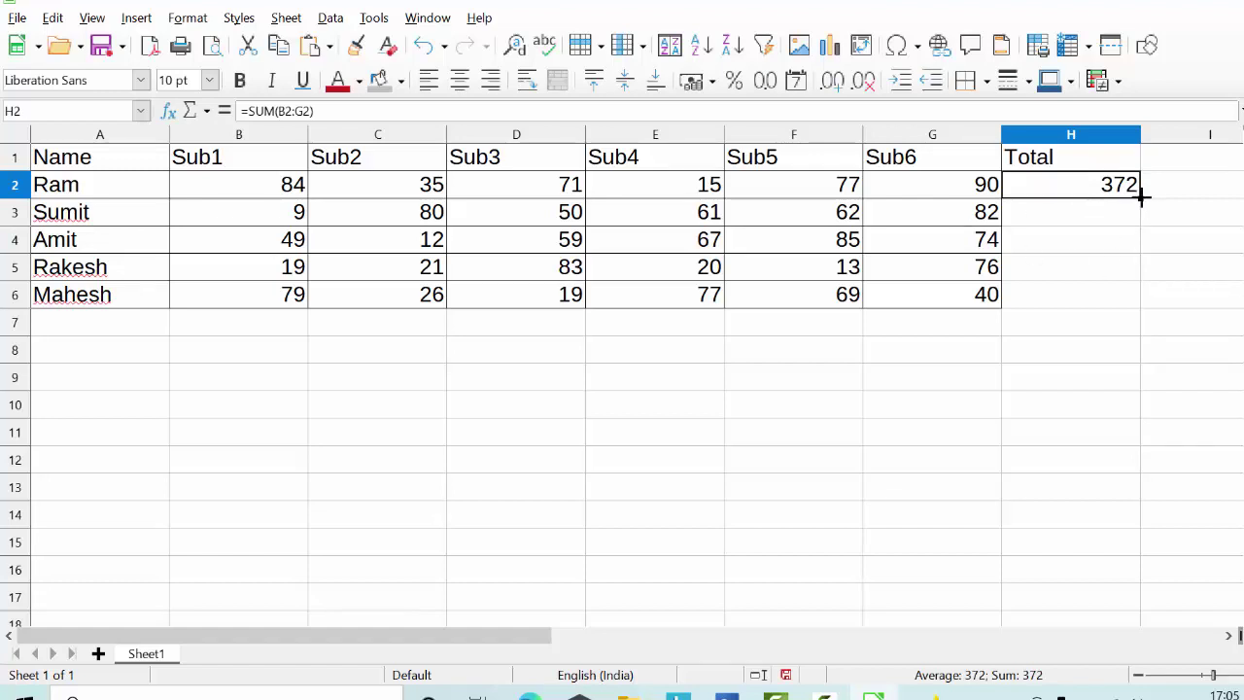
{"action": "left_click_drag", "start_coordinate": [1140, 199], "coordinate": [1153, 304]}
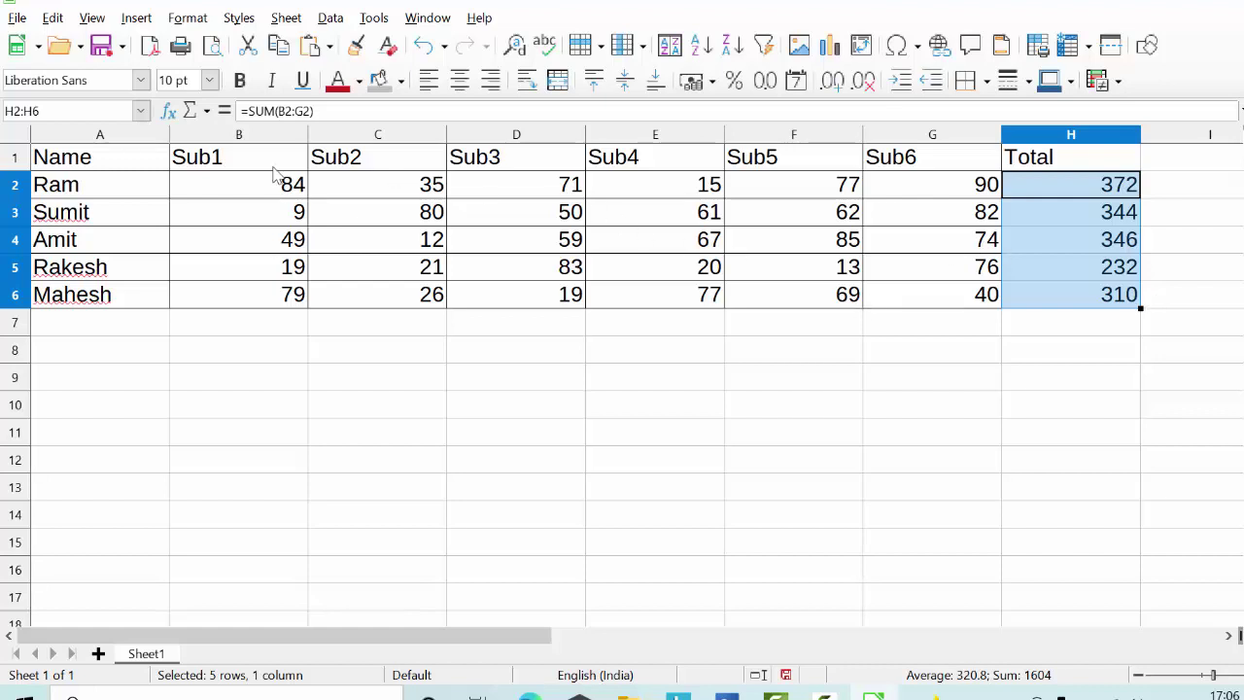
{"action": "mouse_move", "coordinate": [108, 168]}
{"action": "left_mouse_down"}
{"action": "mouse_move", "coordinate": [851, 195]}
{"action": "mouse_move", "coordinate": [1014, 307]}
{"action": "left_mouse_up"}
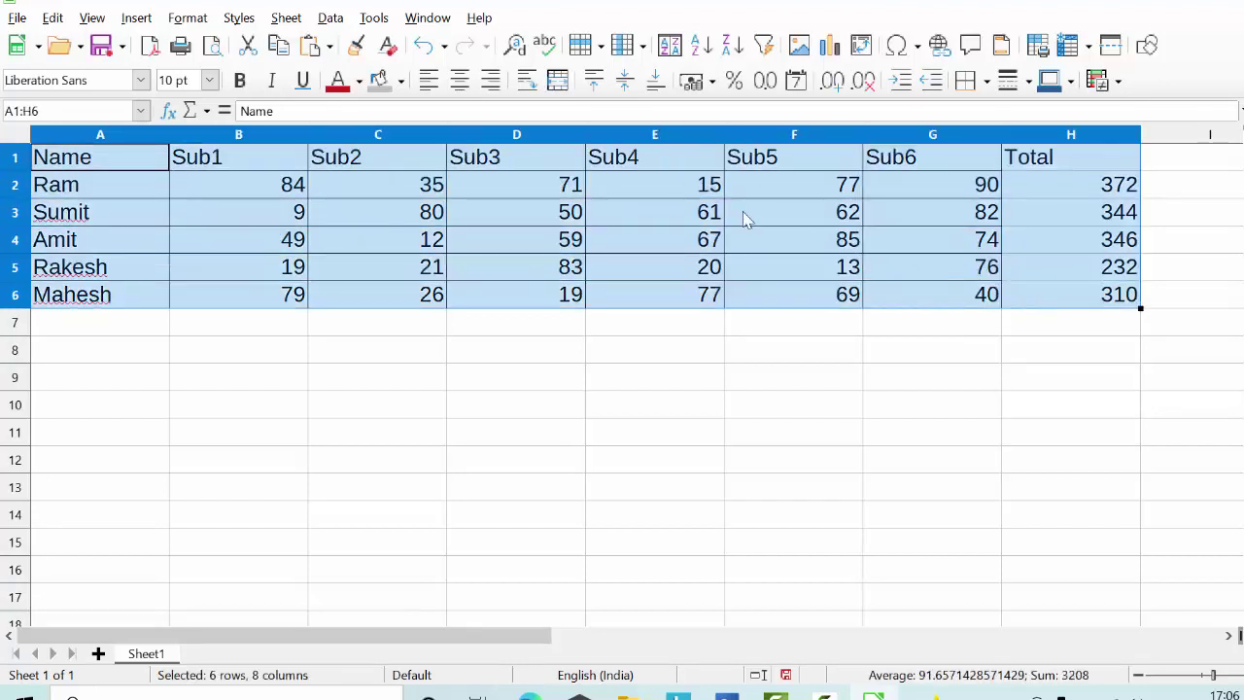
{"action": "left_click", "coordinate": [1195, 164]}
Step: Head I1 'Average', enter =AVERAGE(B2:G2) in I2 (62) and fill it down to I6
{"action": "type", "text": "Average"}
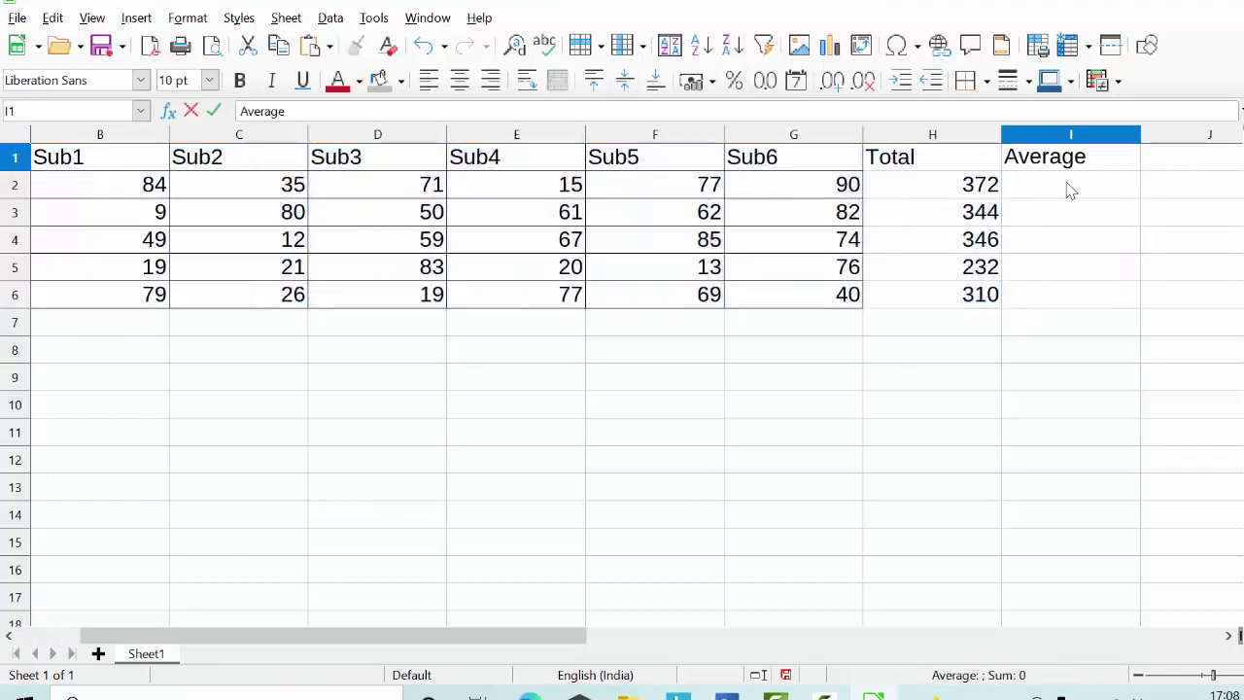
{"action": "left_click", "coordinate": [1070, 189]}
{"action": "type", "text": "=a"}
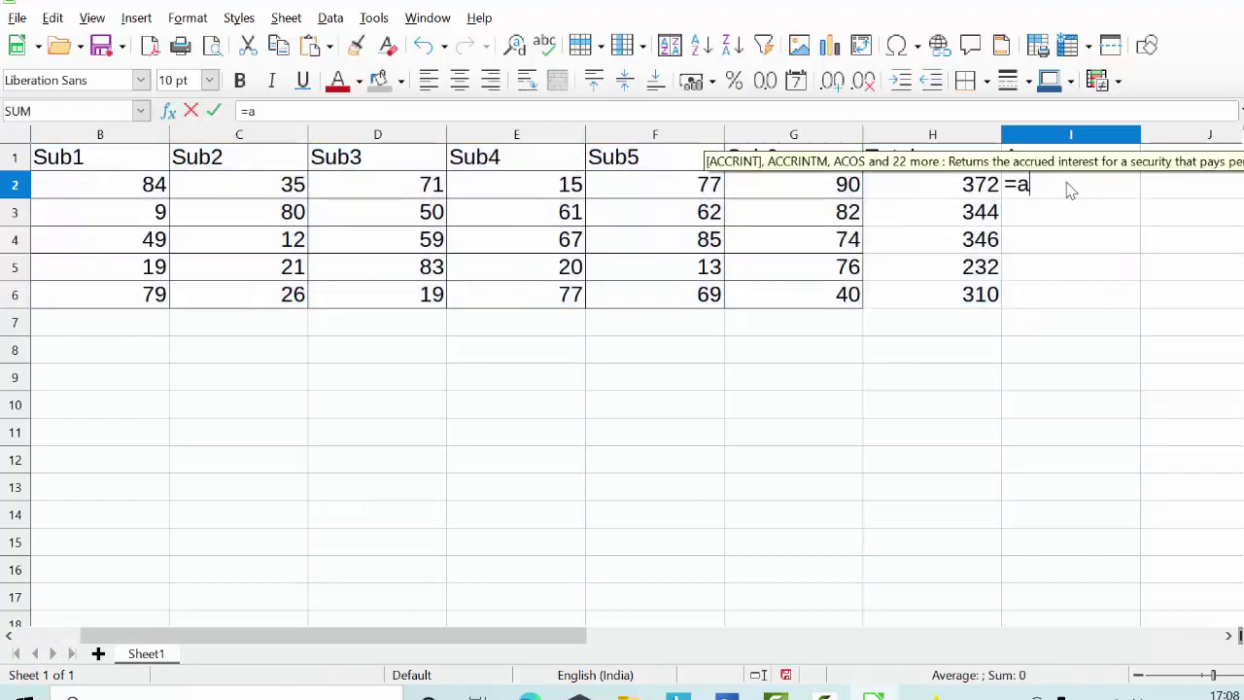
{"action": "type", "text": "vera"}
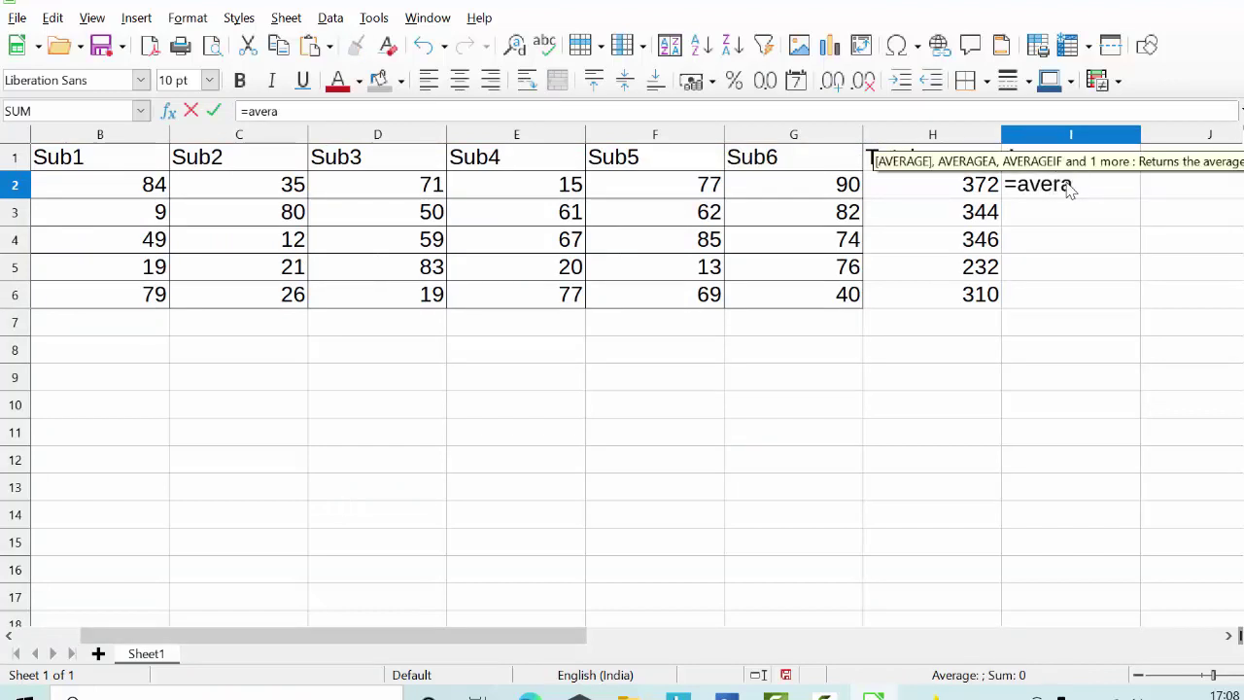
{"action": "type", "text": "ge"}
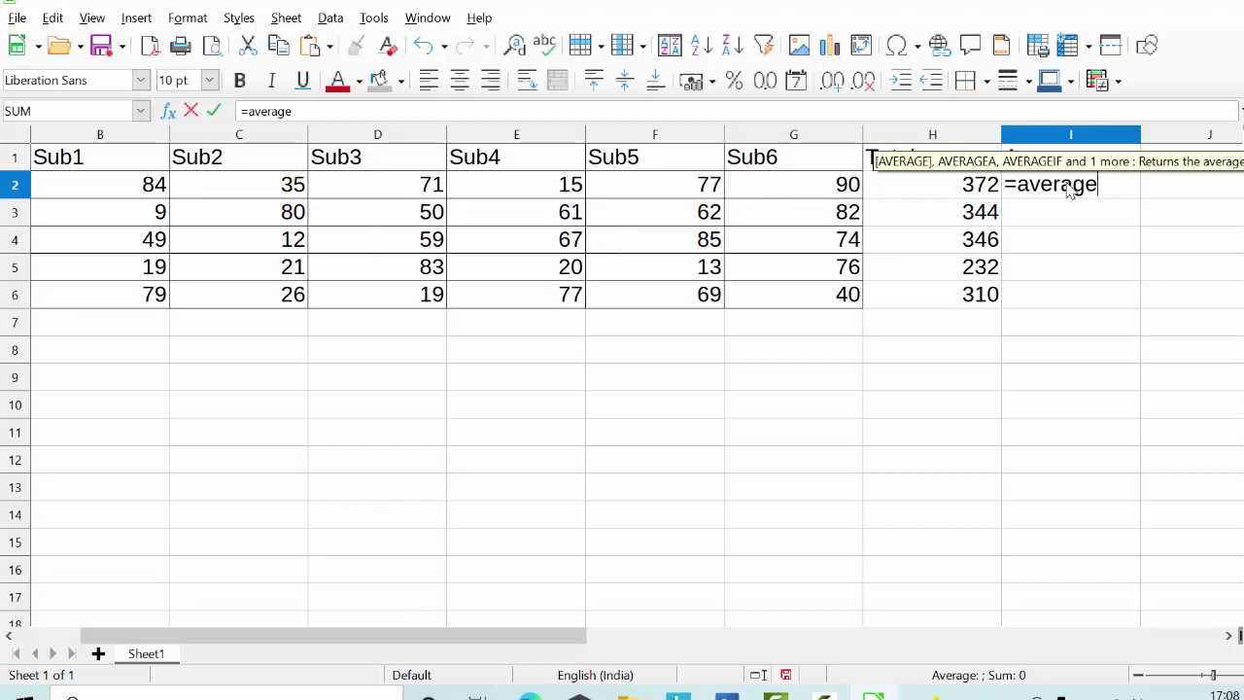
{"action": "type", "text": "("}
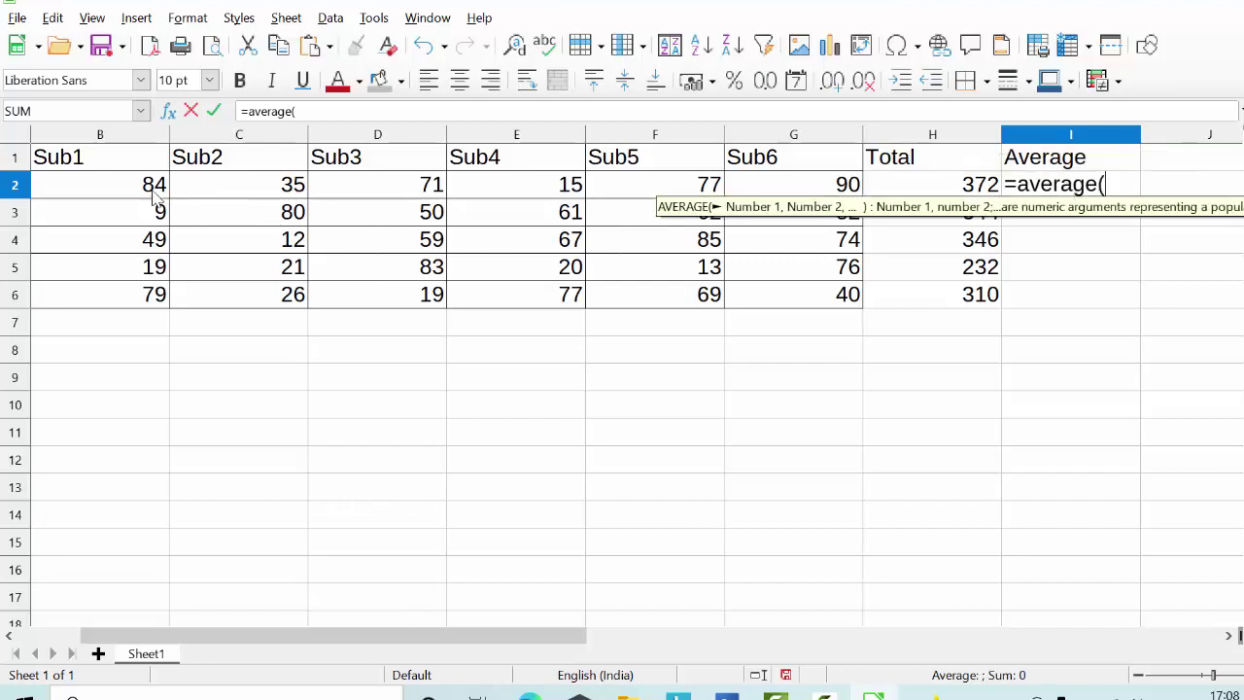
{"action": "left_click", "coordinate": [159, 187]}
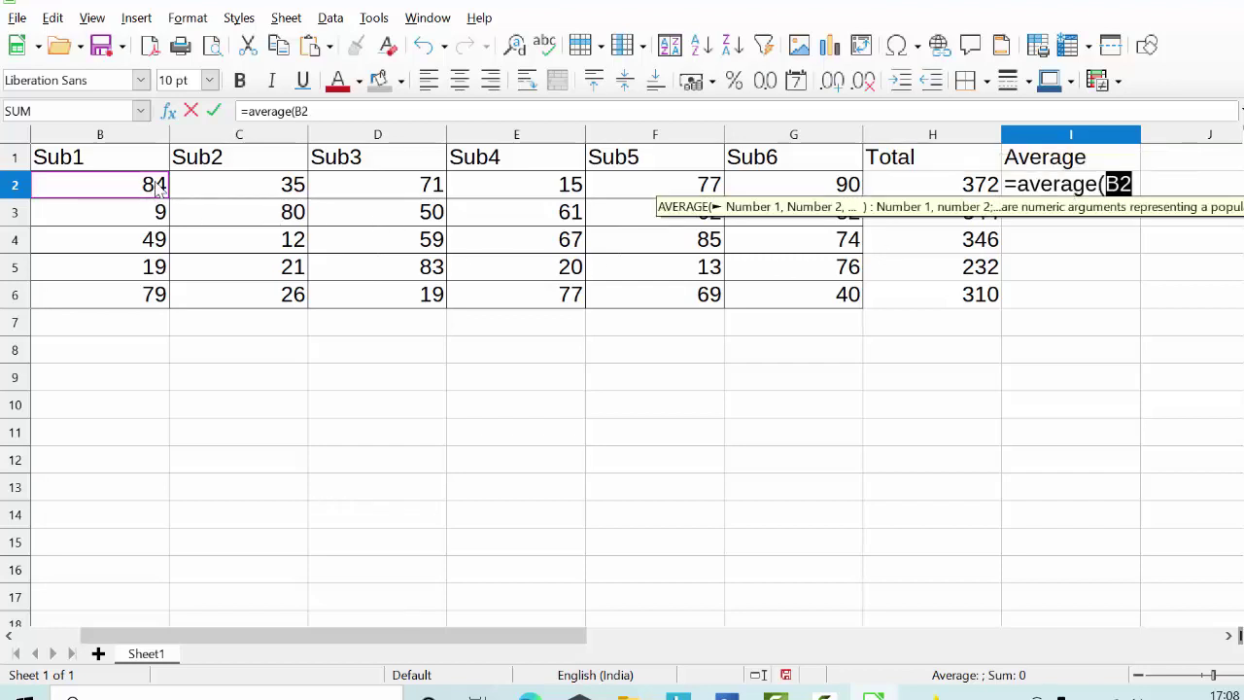
{"action": "left_click_drag", "start_coordinate": [159, 187], "coordinate": [273, 190]}
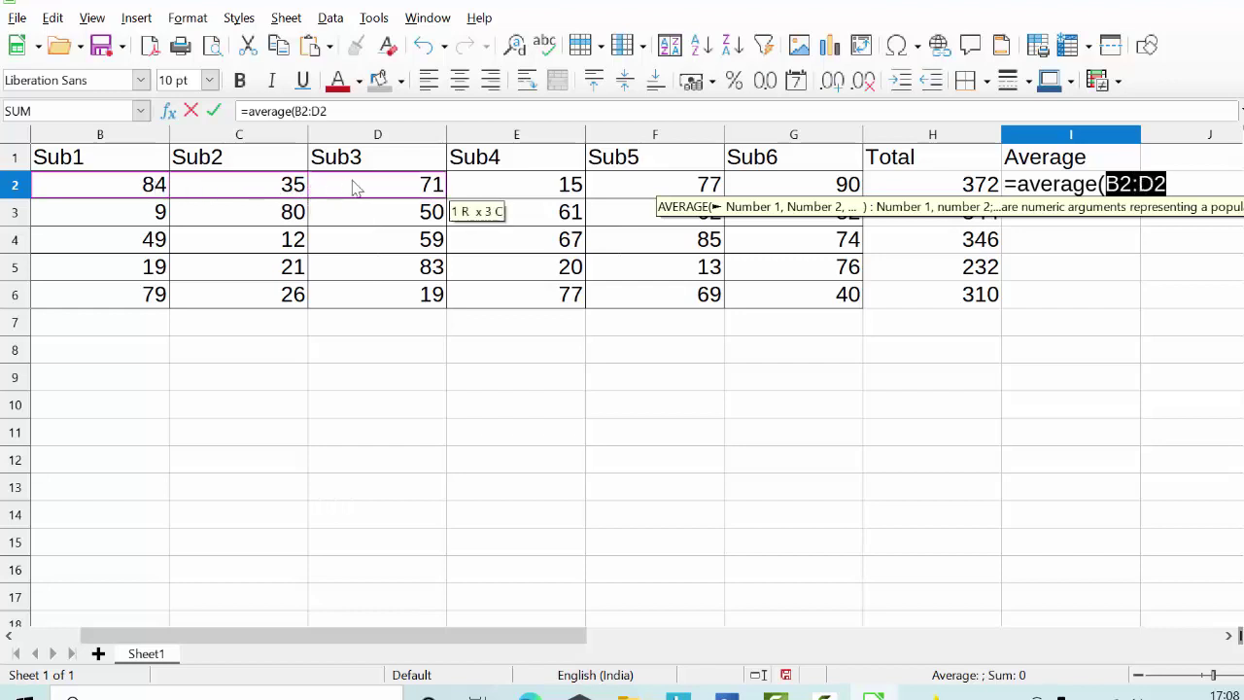
{"action": "mouse_move", "coordinate": [273, 191]}
{"action": "left_mouse_down"}
{"action": "mouse_move", "coordinate": [465, 175]}
{"action": "mouse_move", "coordinate": [613, 190]}
{"action": "mouse_move", "coordinate": [742, 184]}
{"action": "left_mouse_up"}
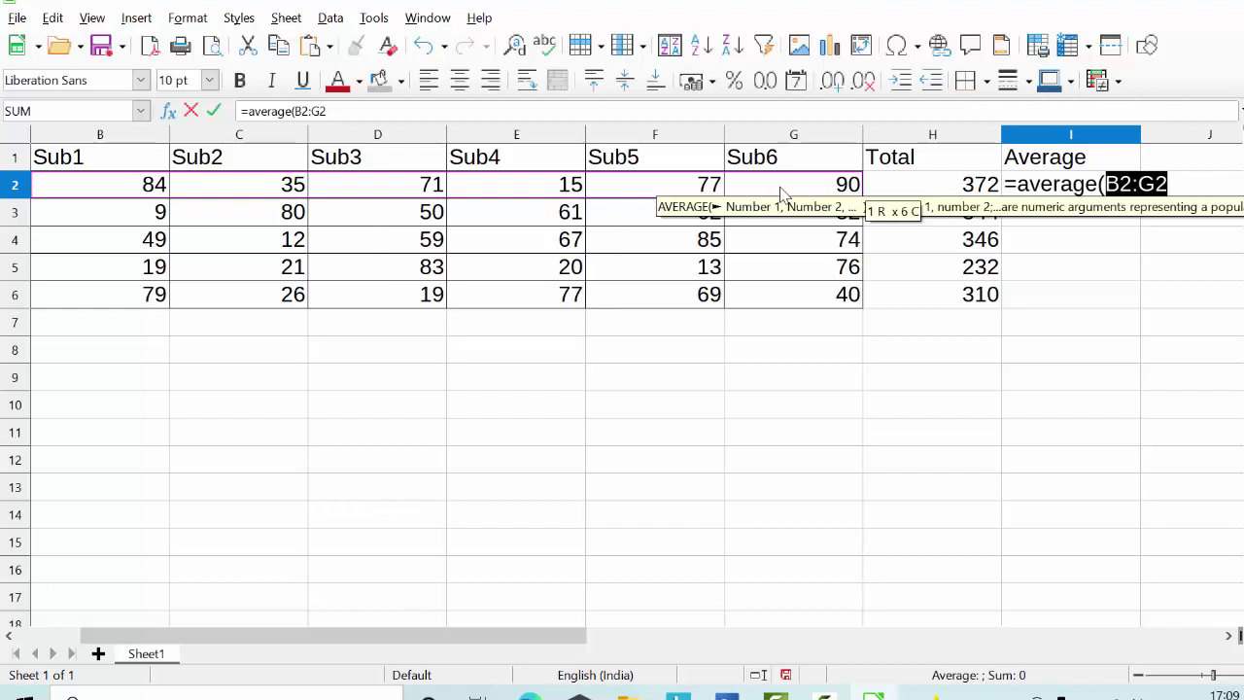
{"action": "type", "text": ")"}
{"action": "key", "text": "Return"}
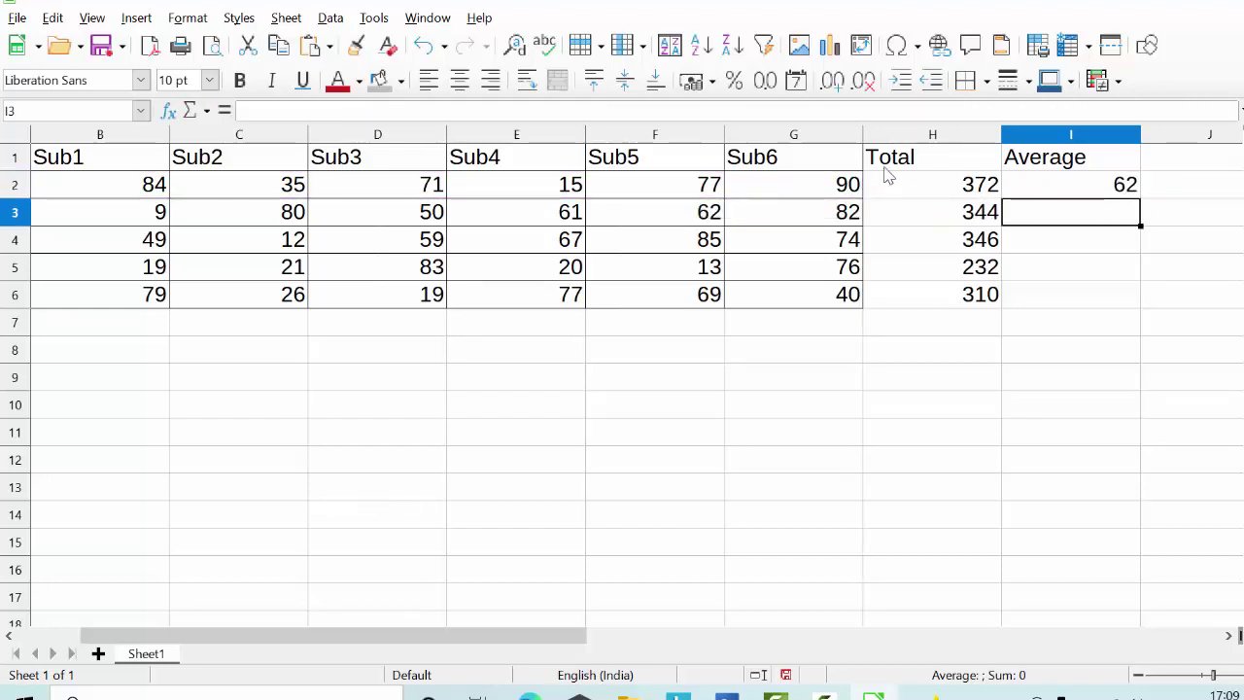
{"action": "left_click", "coordinate": [1036, 194]}
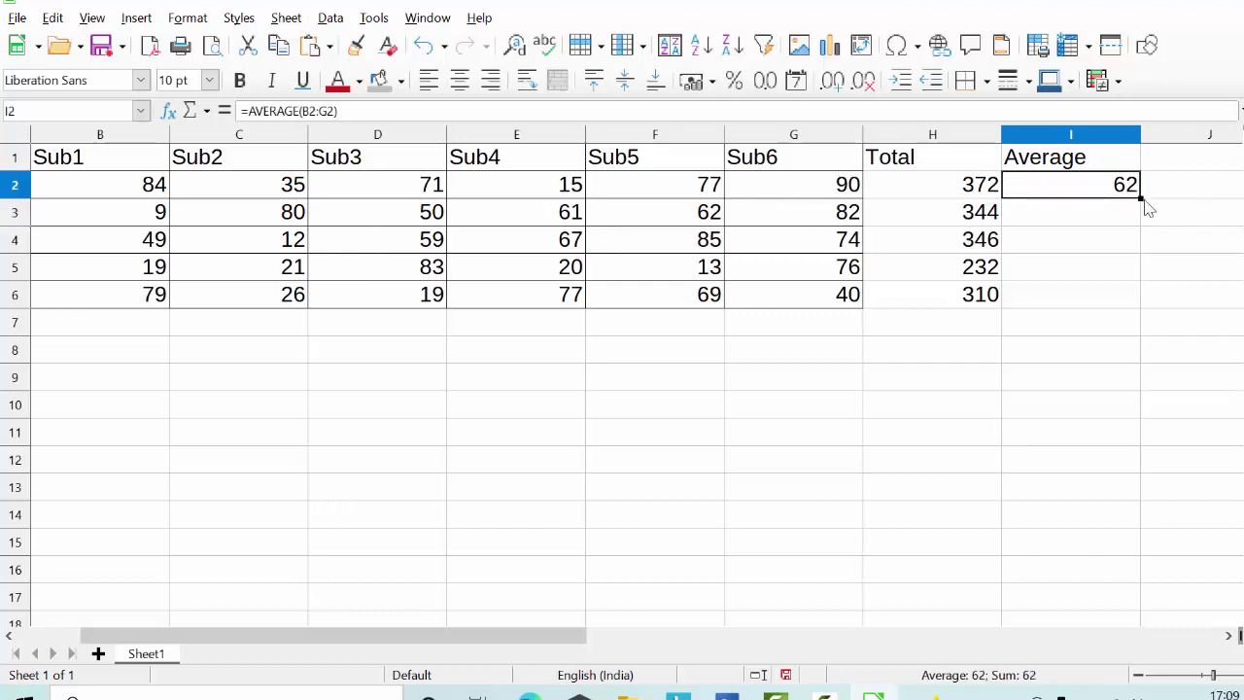
{"action": "double_click", "coordinate": [1143, 199]}
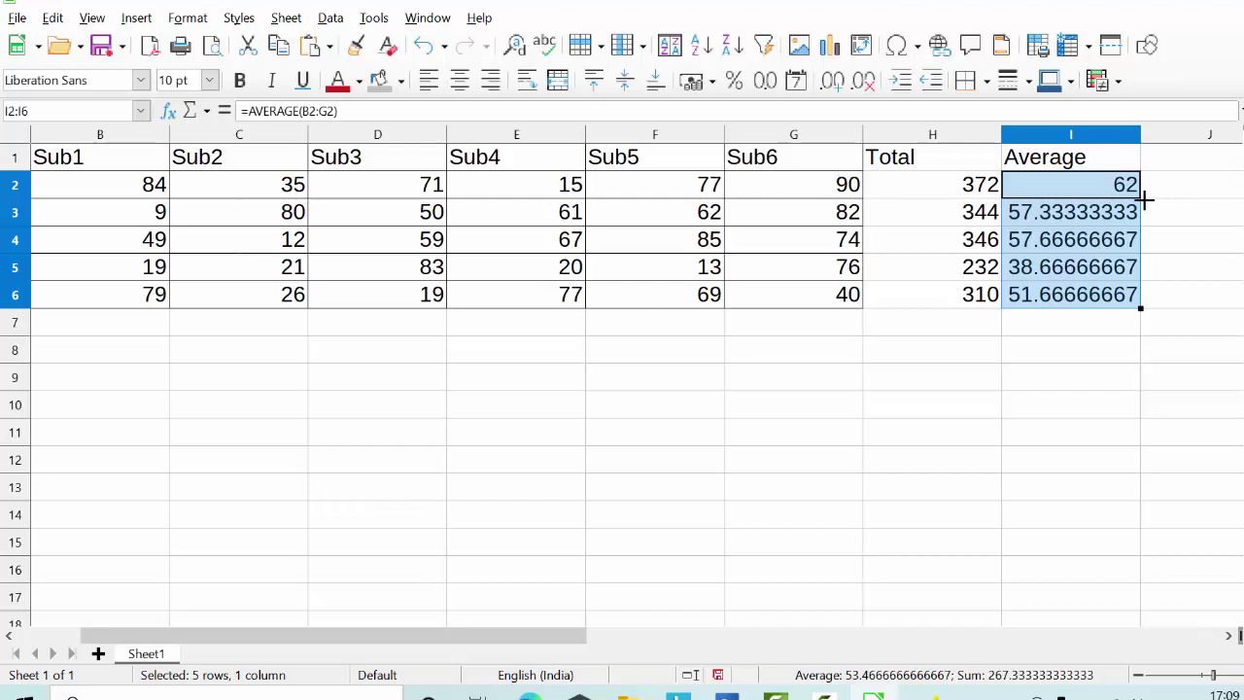
Step: Zoom the sheet out, head J1 'Percentage' and start a formula in J2
{"action": "left_click", "coordinate": [1140, 674]}
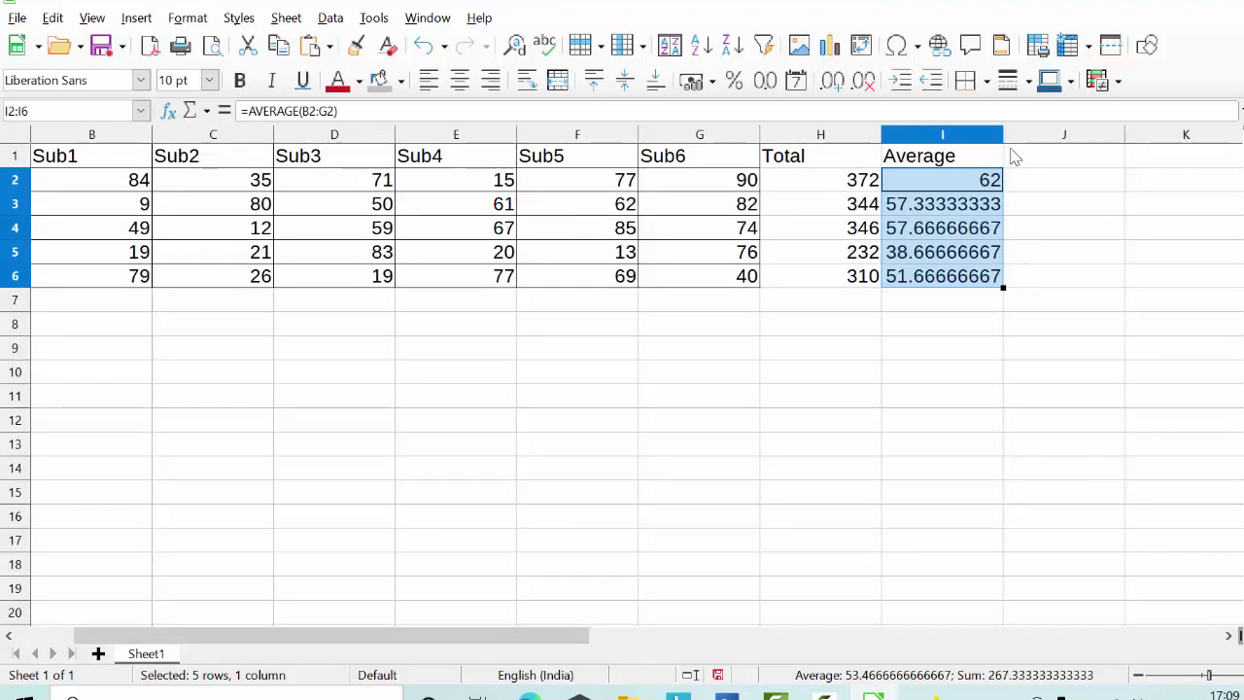
{"action": "left_click", "coordinate": [1013, 157]}
{"action": "type", "text": "P"}
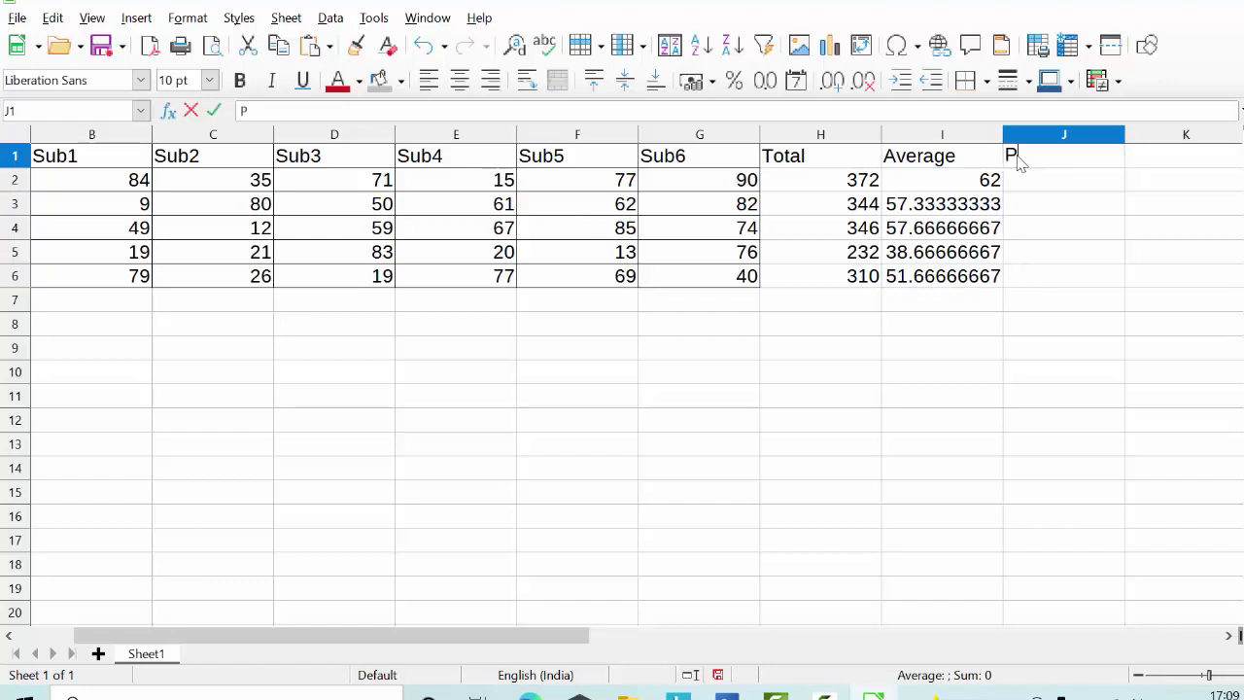
{"action": "type", "text": "erce"}
{"action": "type", "text": "ntage"}
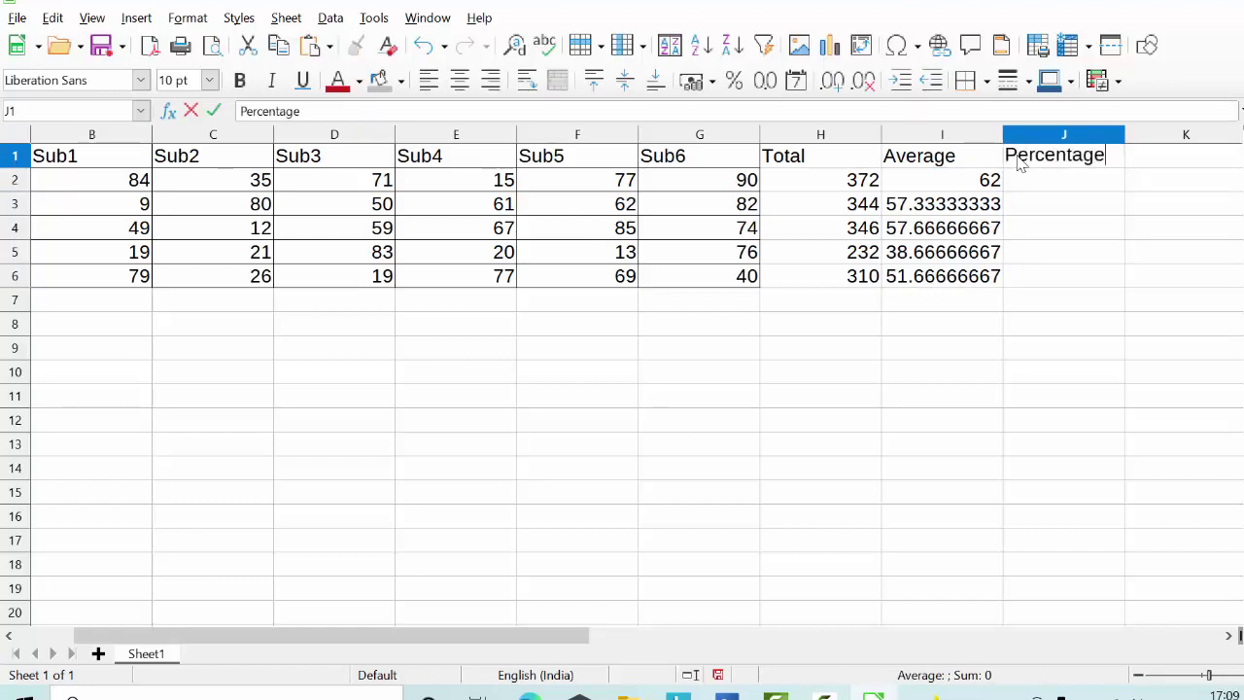
{"action": "key", "text": "Return"}
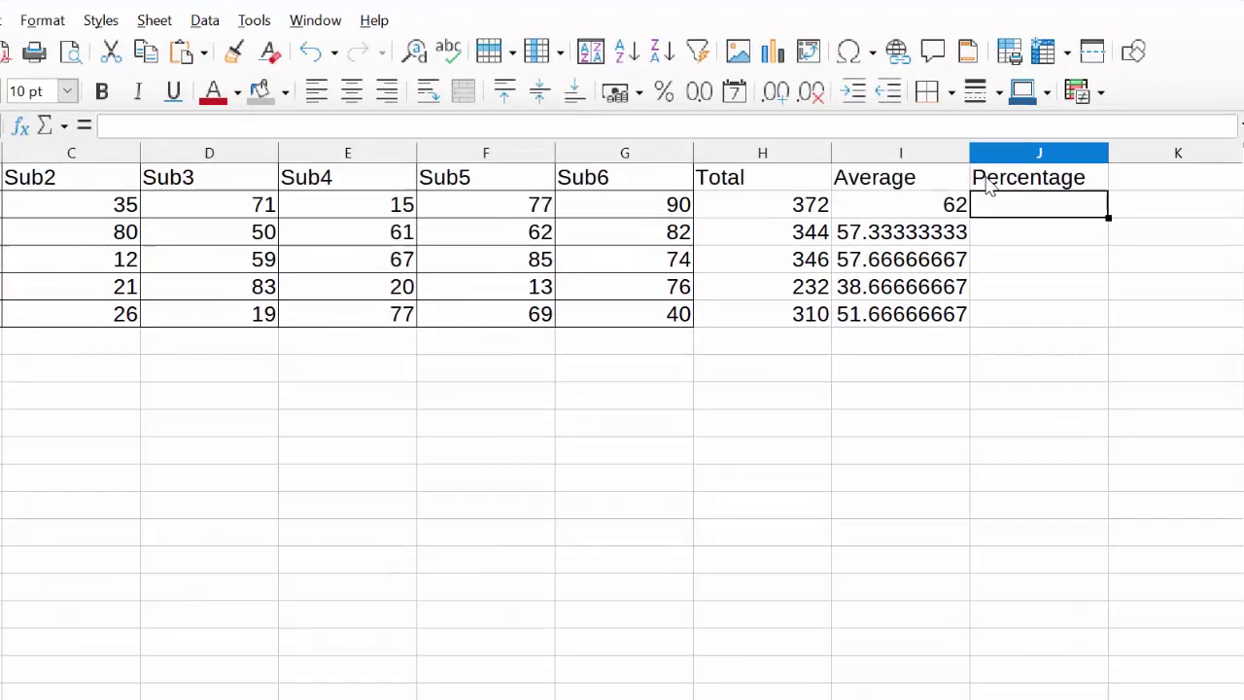
{"action": "type", "text": "="}
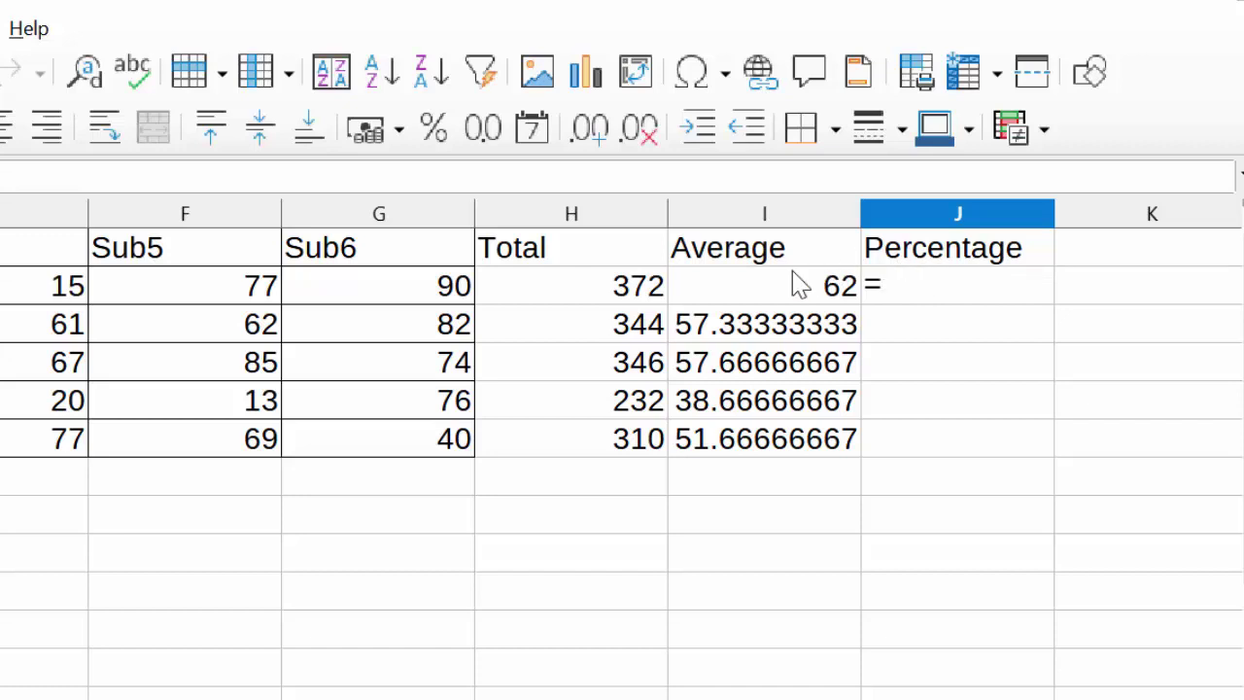
Step: Complete =H2*100/600 in J2 (62) and fill it down through J6
{"action": "left_click", "coordinate": [622, 304]}
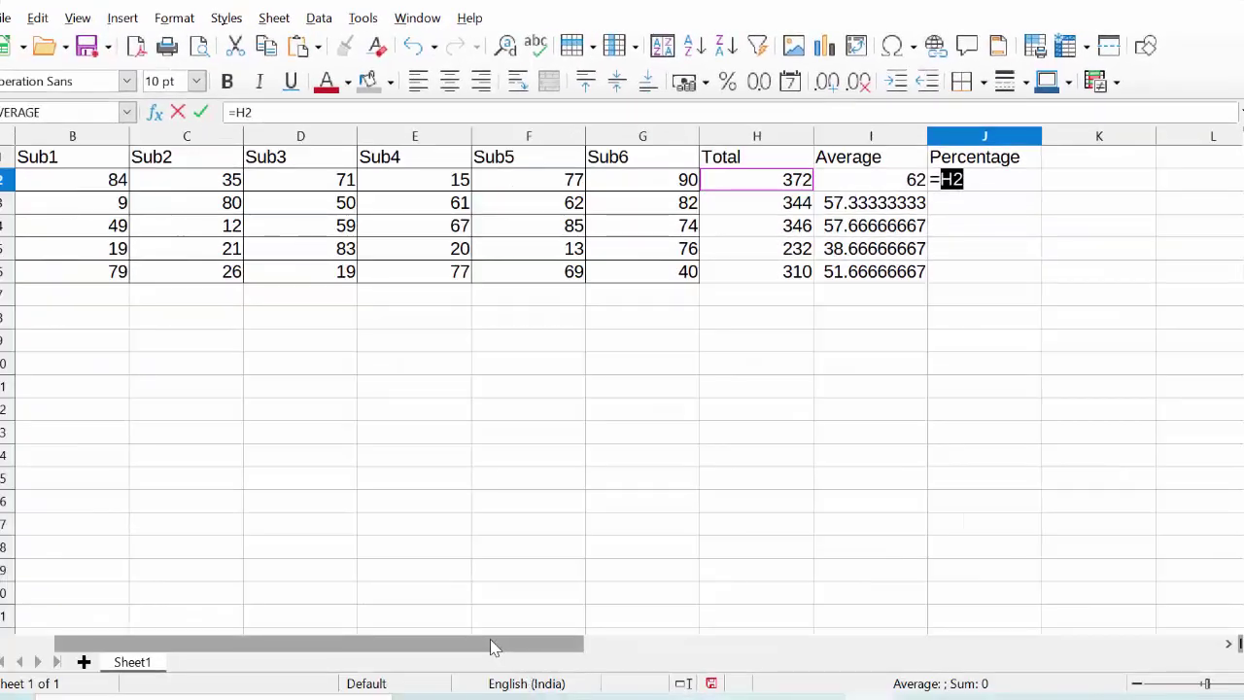
{"action": "left_click_drag", "start_coordinate": [486, 646], "coordinate": [463, 651]}
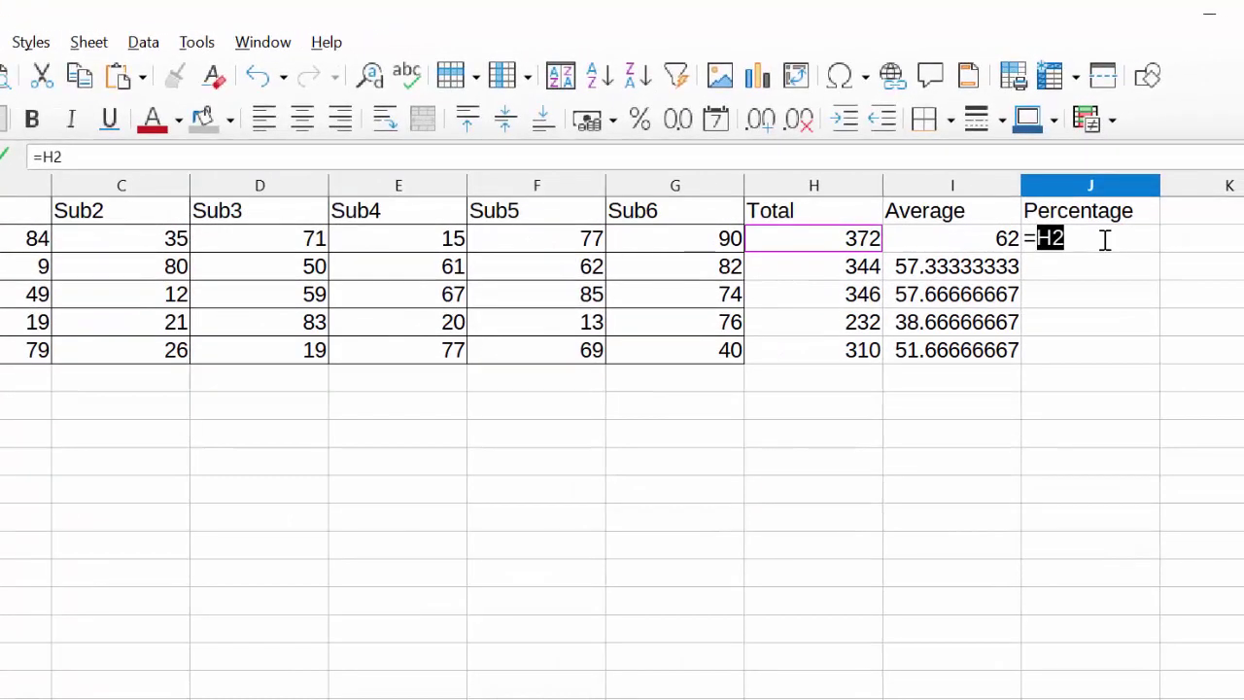
{"action": "left_click", "coordinate": [1105, 240]}
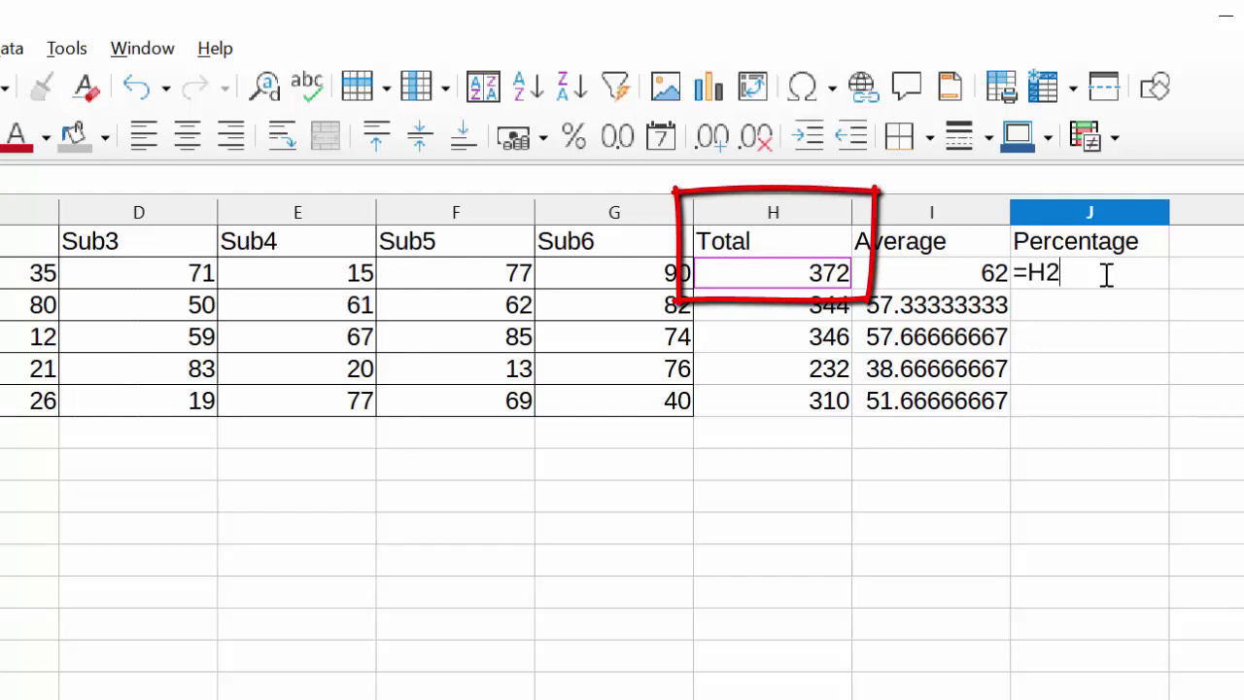
{"action": "type", "text": "*"}
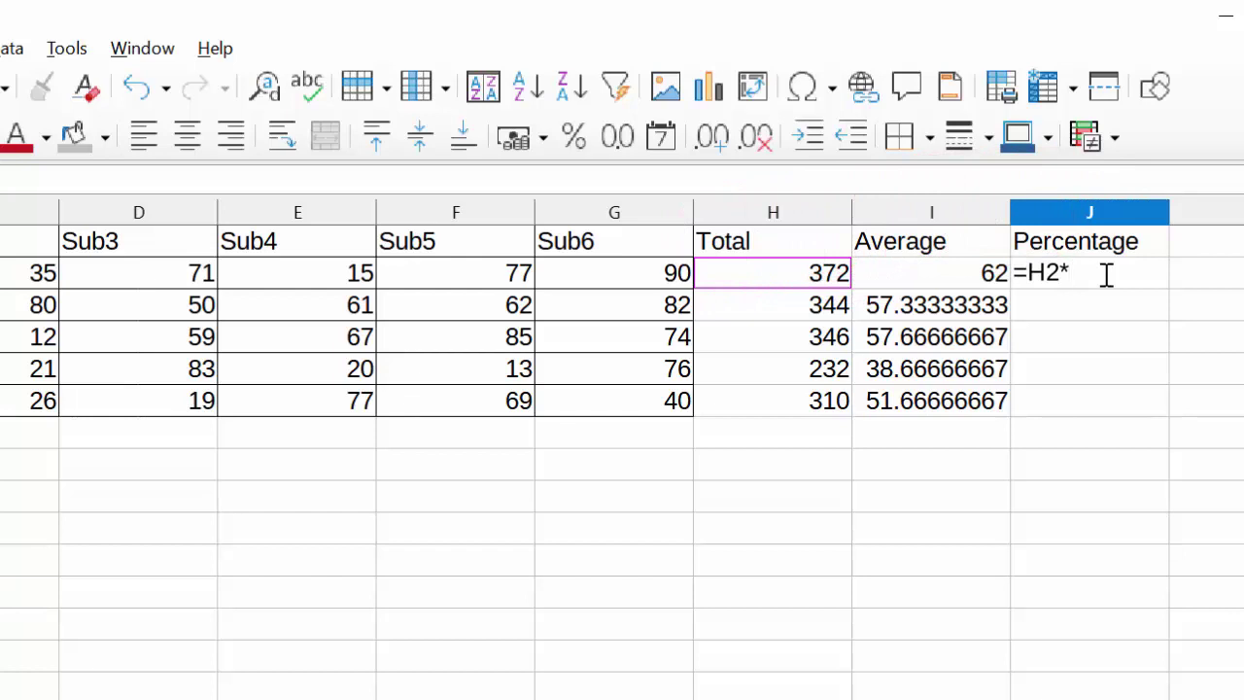
{"action": "type", "text": "1"}
{"action": "type", "text": "00/6"}
{"action": "type", "text": "00"}
{"action": "key", "text": "Return"}
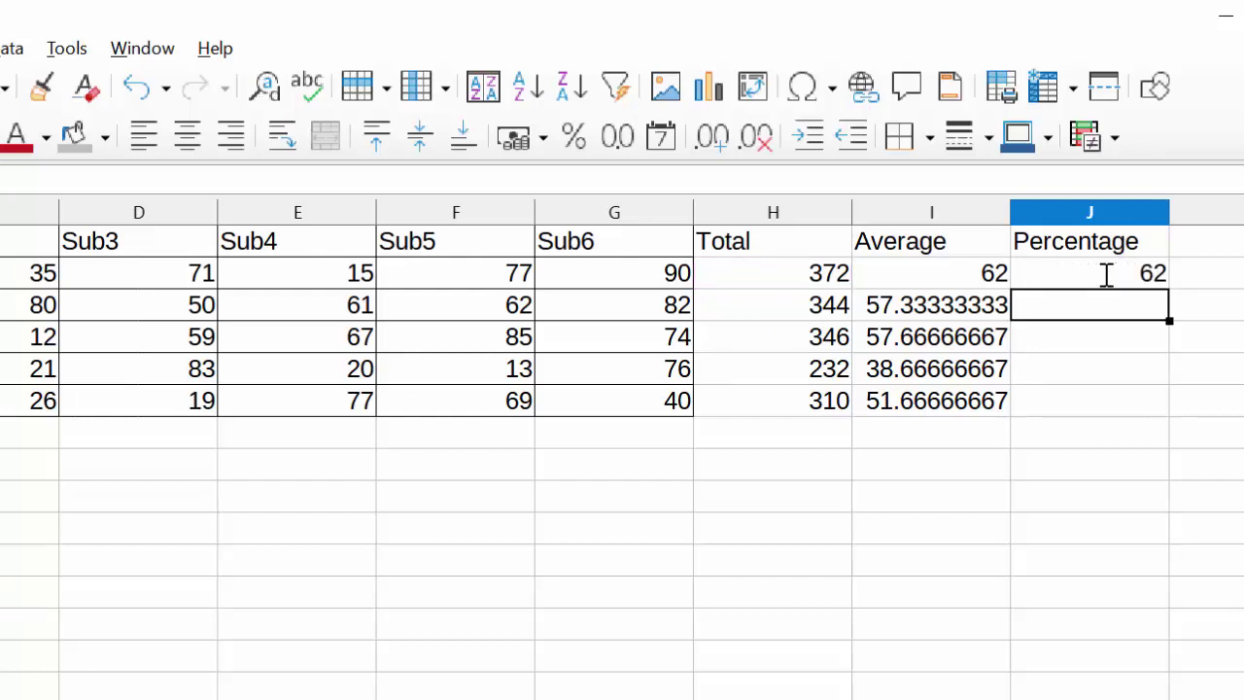
{"action": "left_click", "coordinate": [1126, 281]}
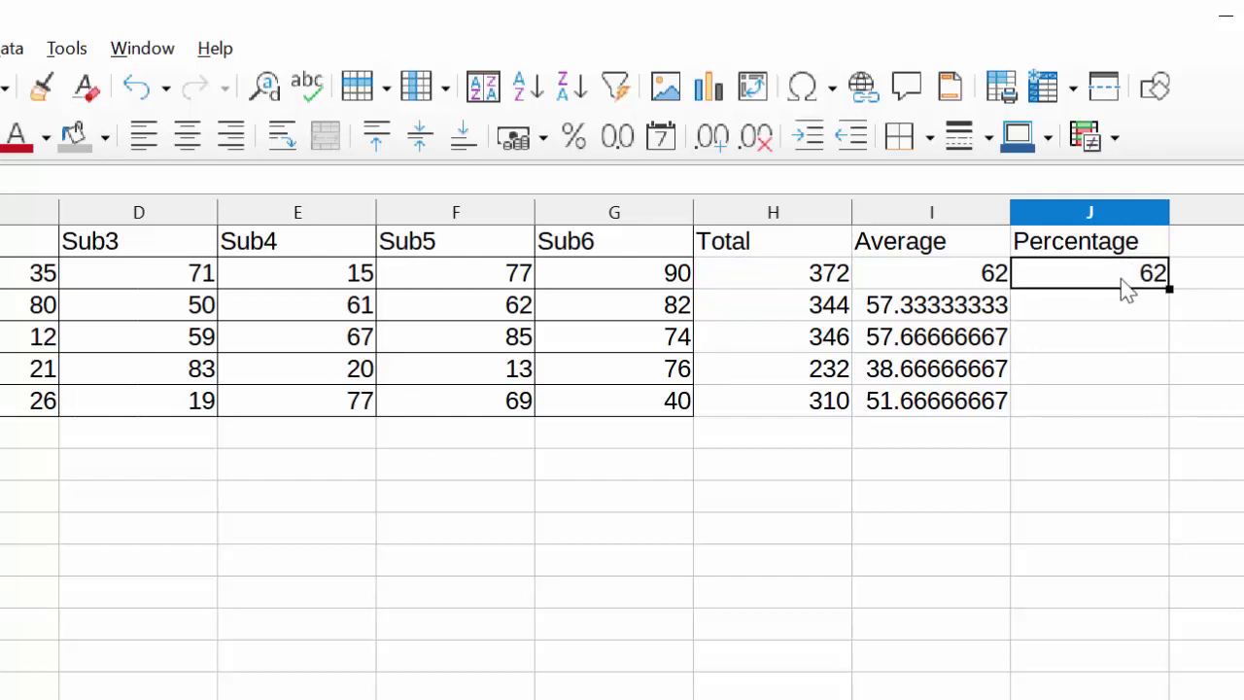
{"action": "double_click", "coordinate": [1169, 287]}
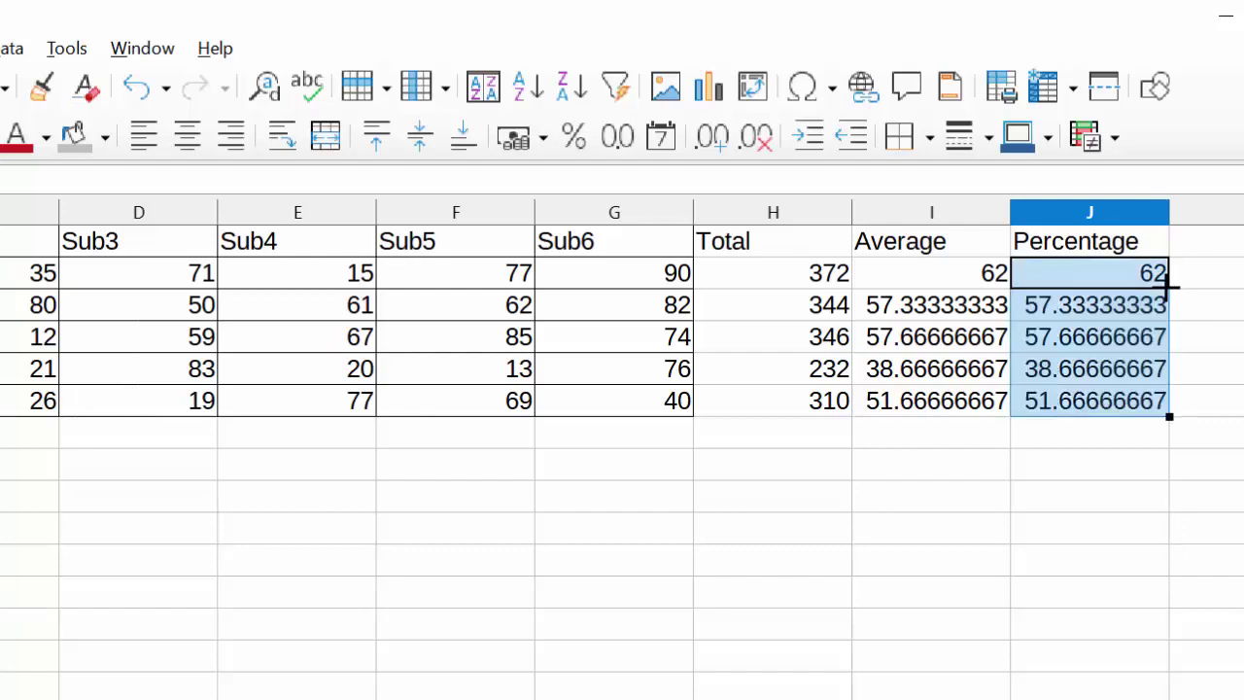